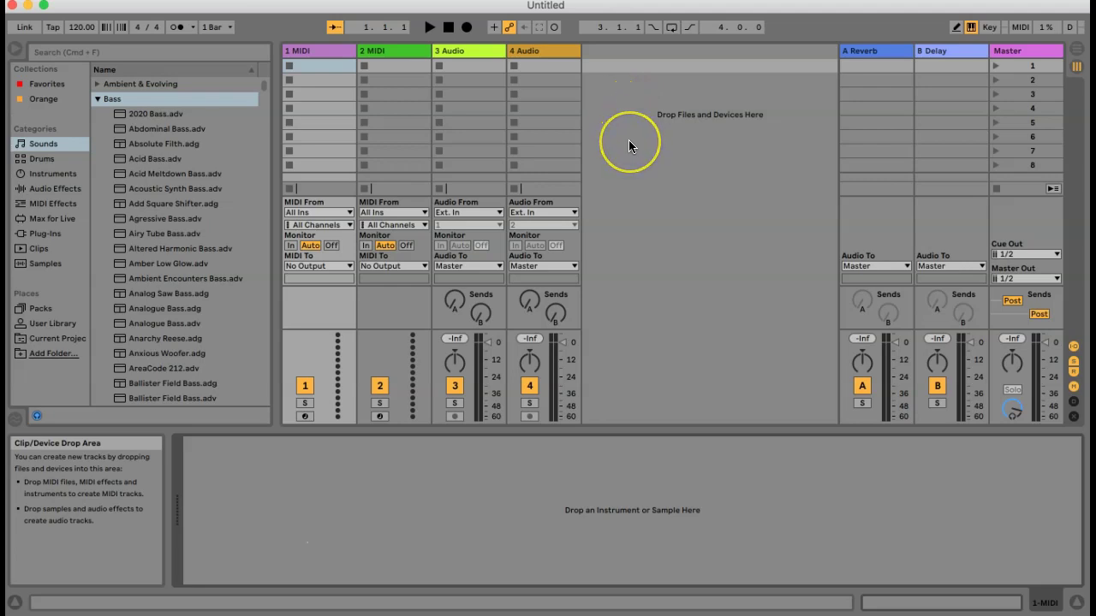
Enable the metronome, test playback, then change the tempo from 120 to 80 BPM and play again.
{"action": "key", "text": "Tab"}
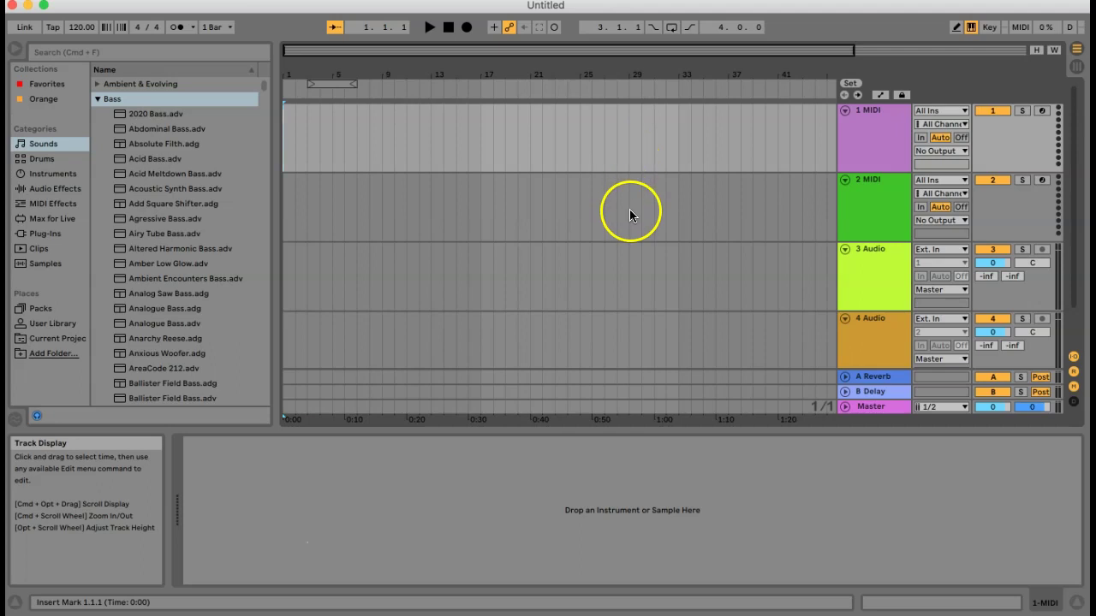
{"action": "key", "text": "Tab"}
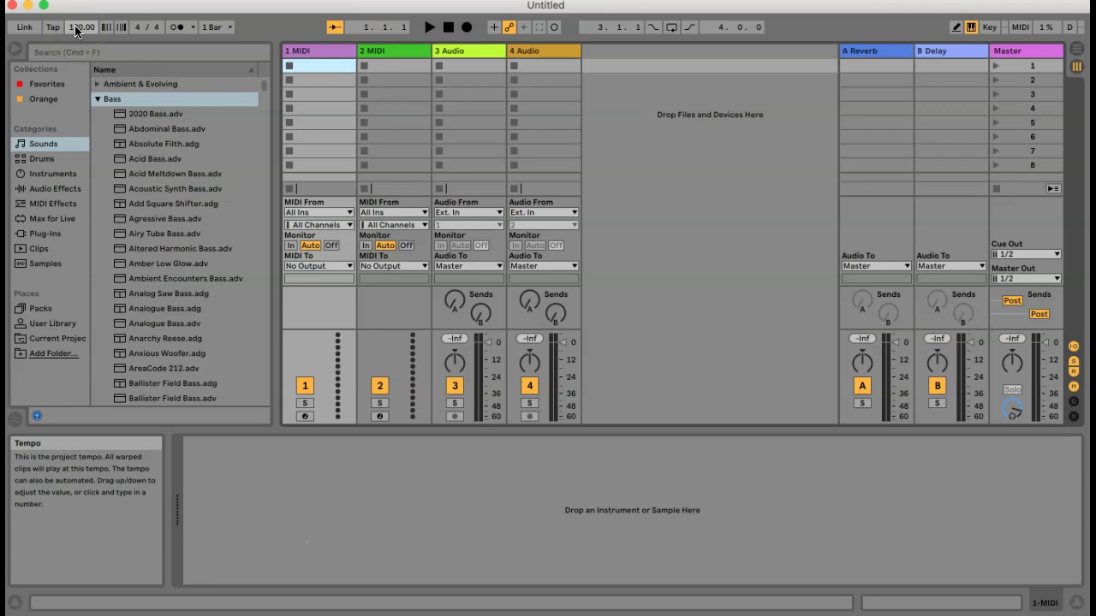
{"action": "left_click", "coordinate": [174, 28]}
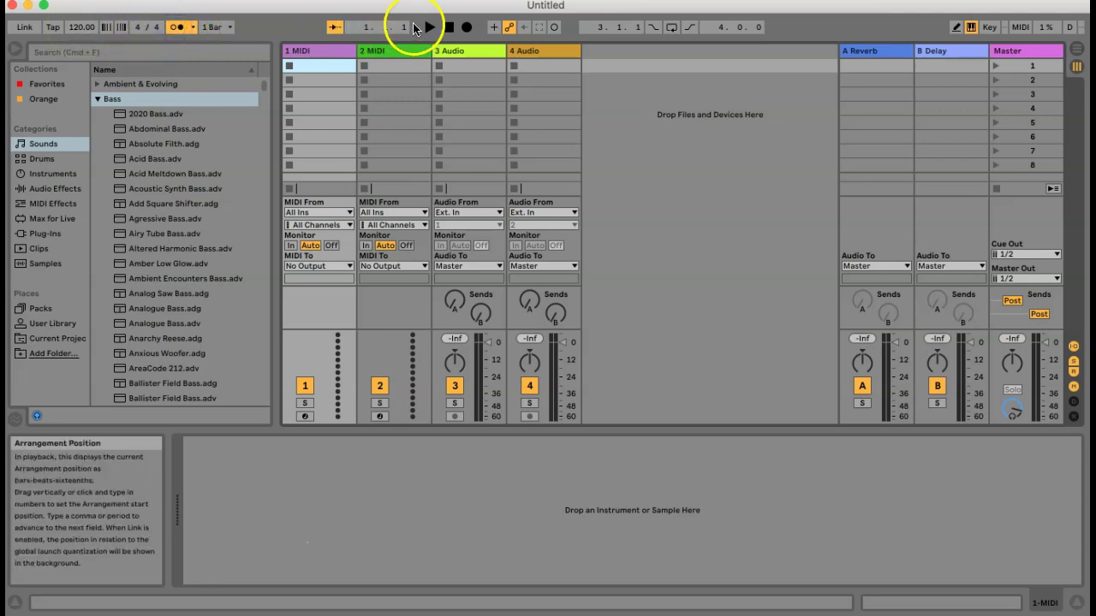
{"action": "left_click", "coordinate": [428, 26]}
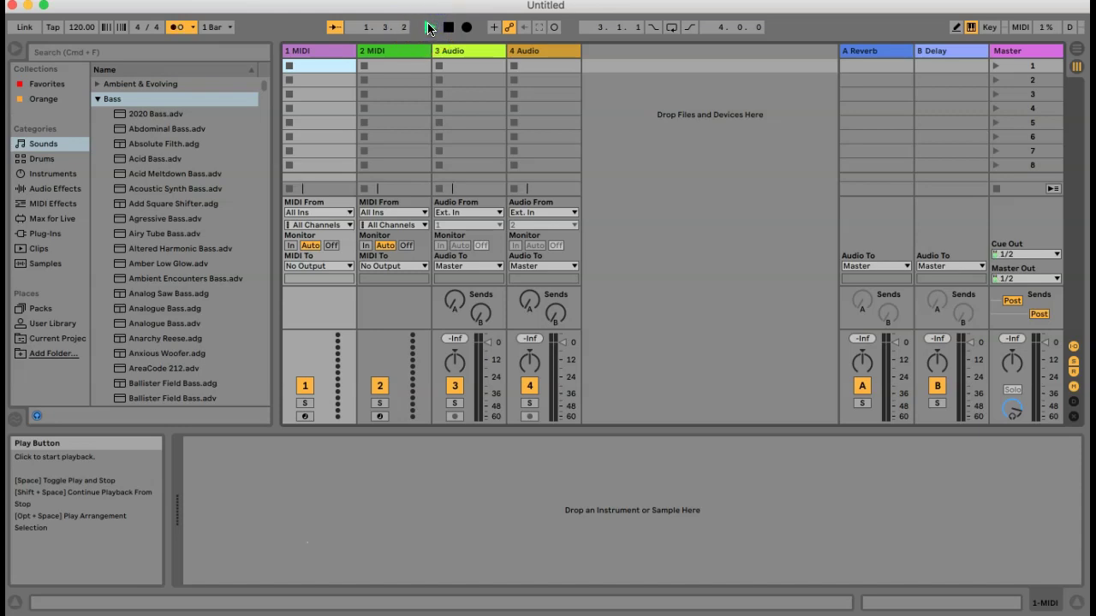
{"action": "key", "text": "space"}
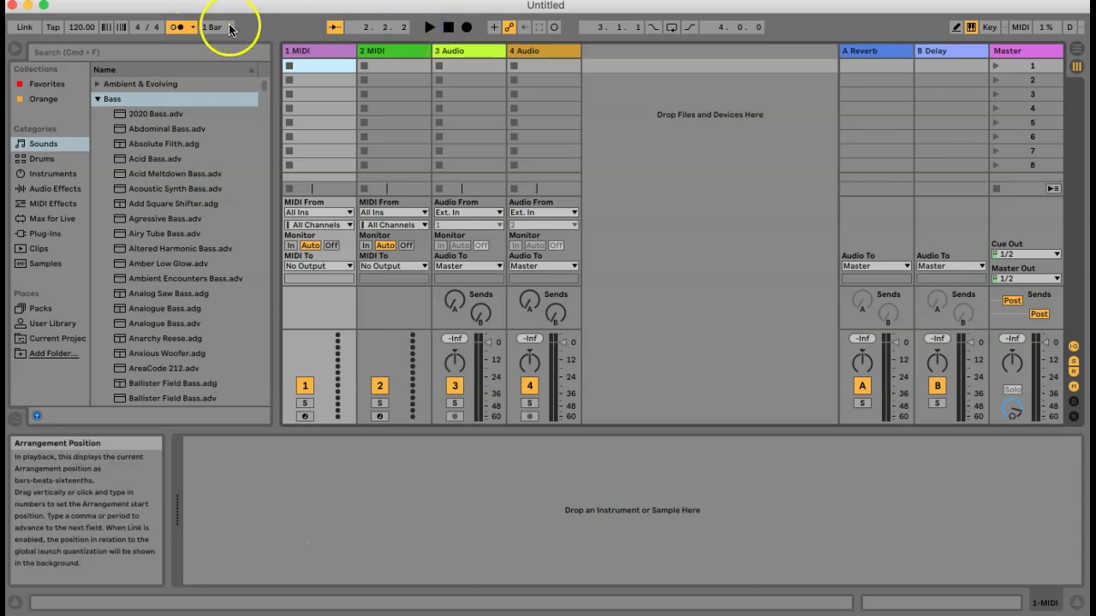
{"action": "left_click", "coordinate": [76, 27]}
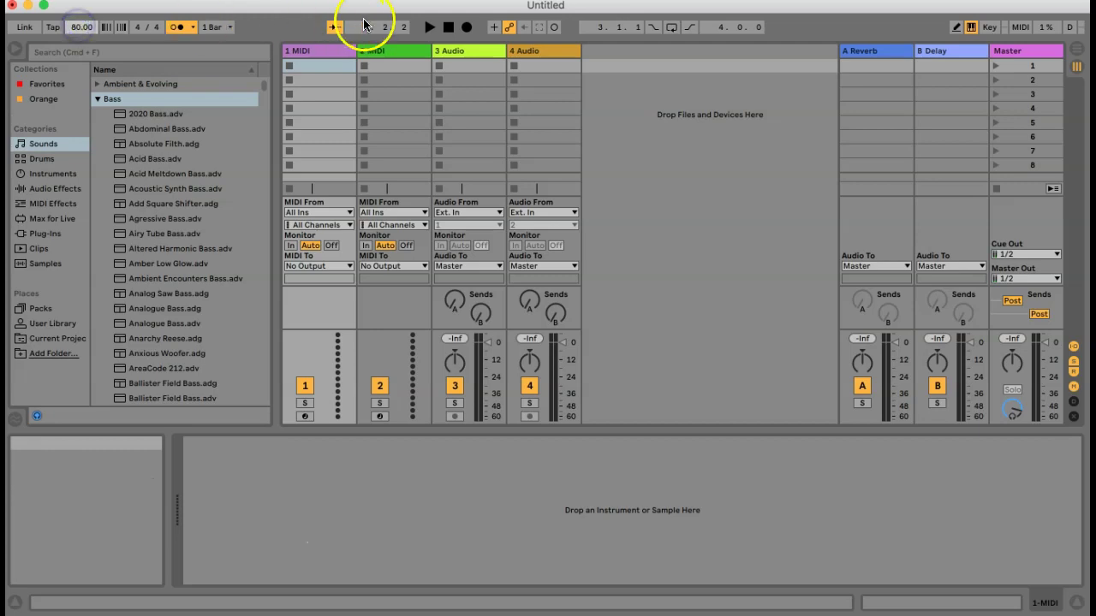
{"action": "left_click", "coordinate": [428, 28]}
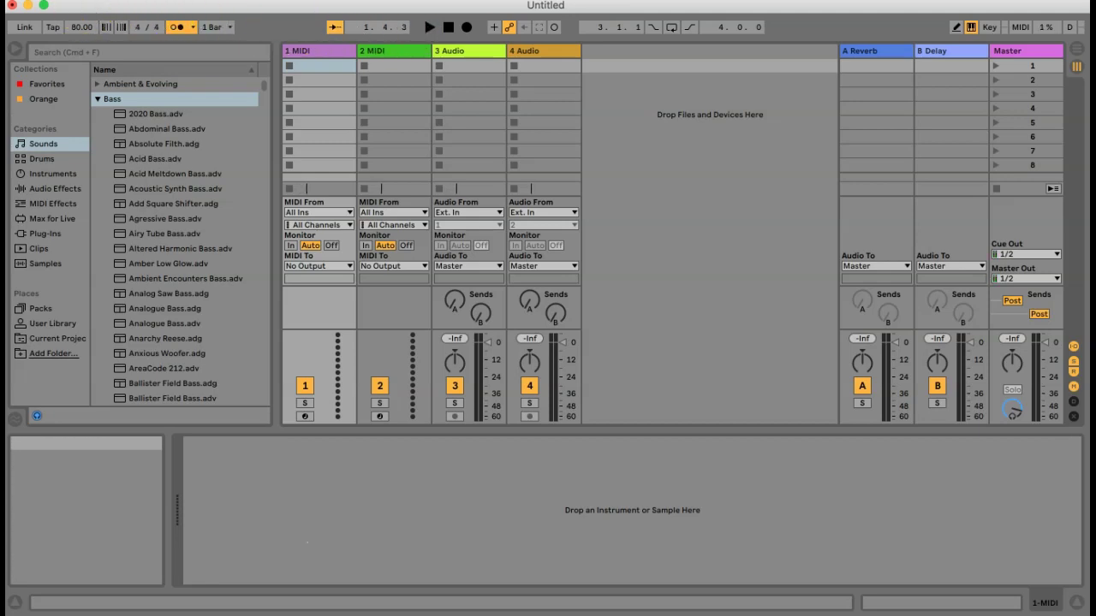
Choose Sixteenth-Note Quantization under Edit > Record Quantization, then recheck the menu without changing it.
{"action": "left_click", "coordinate": [86, 0]}
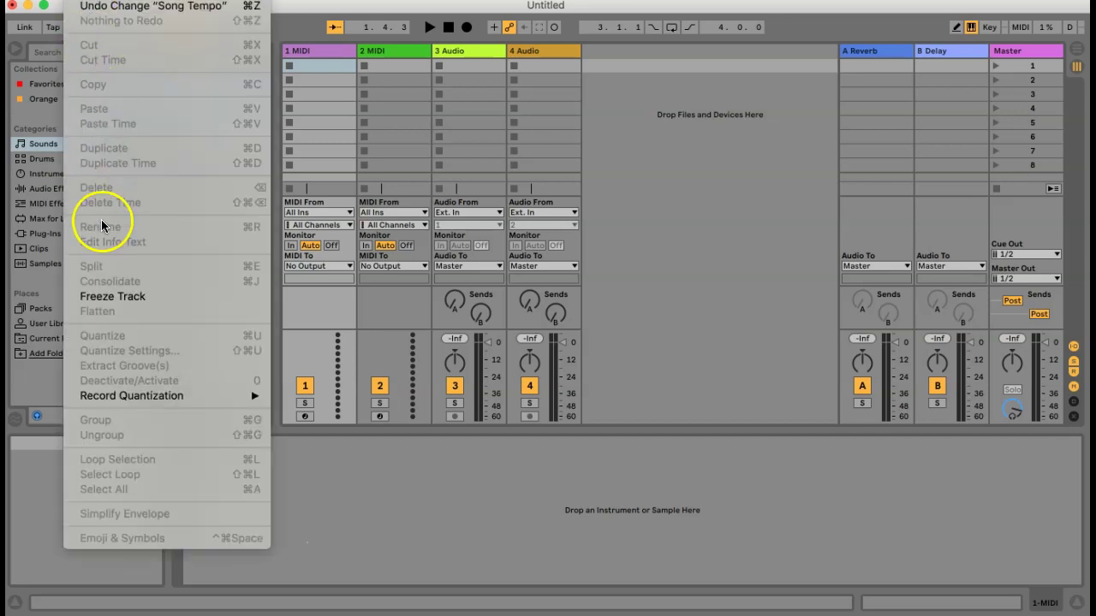
{"action": "mouse_move", "coordinate": [139, 395]}
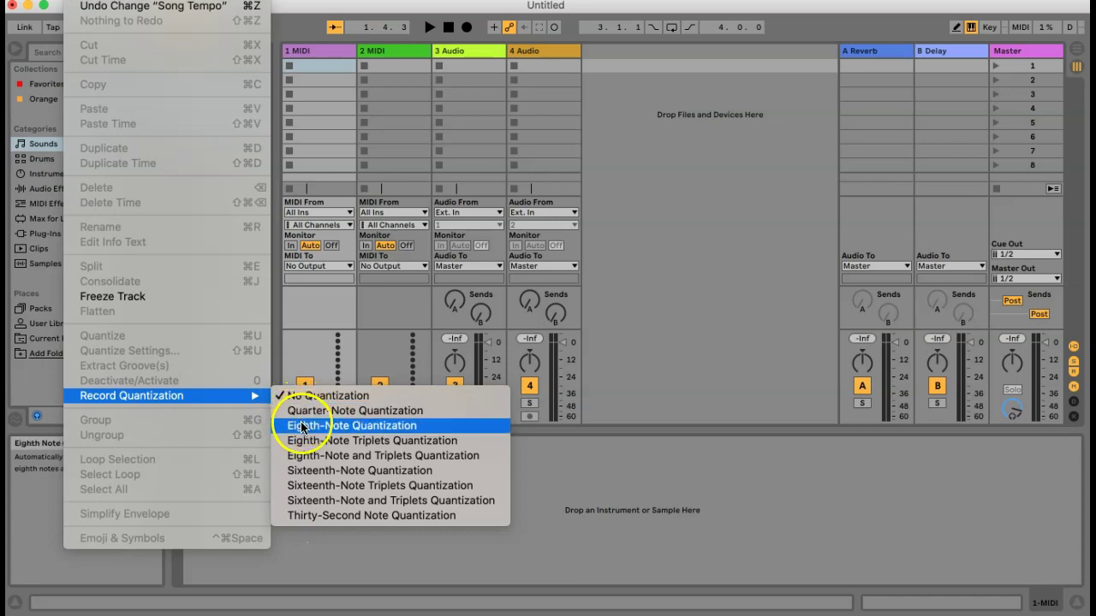
{"action": "left_click", "coordinate": [315, 473]}
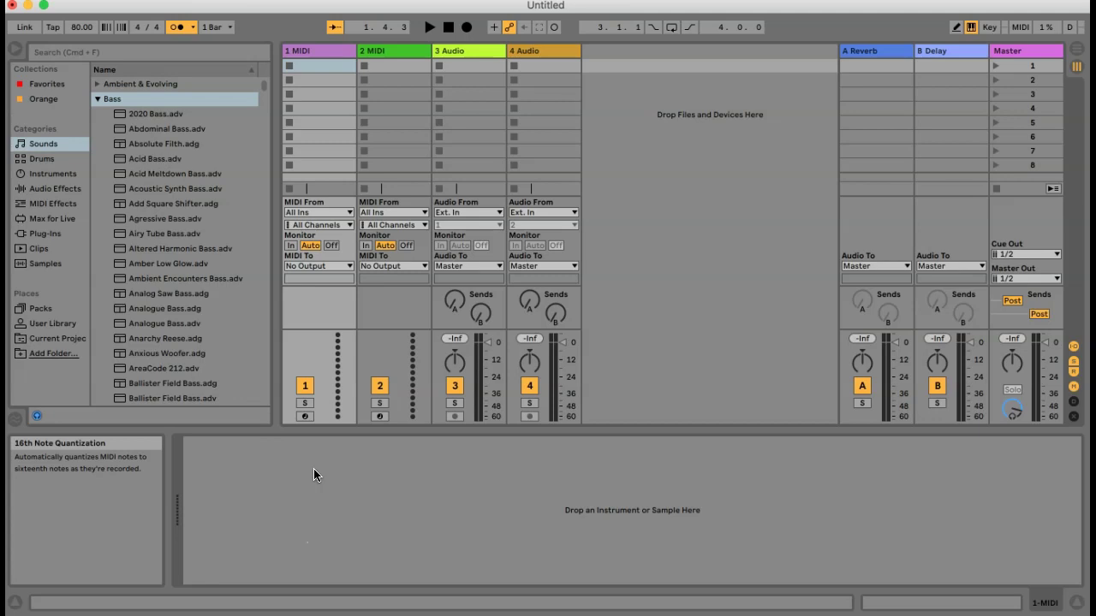
{"action": "left_click", "coordinate": [85, 0]}
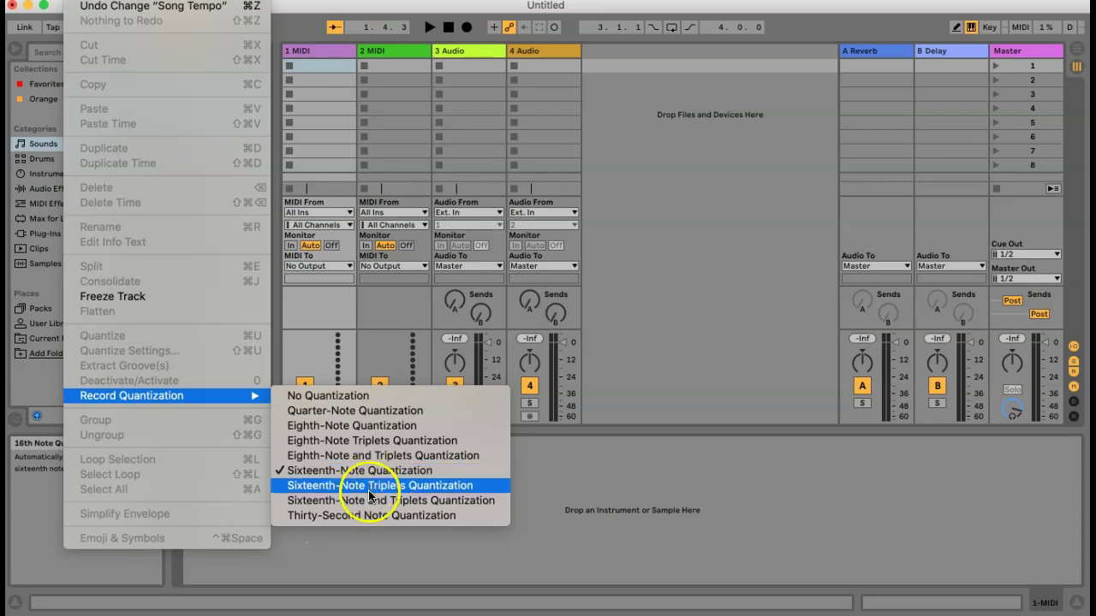
{"action": "left_click", "coordinate": [345, 322]}
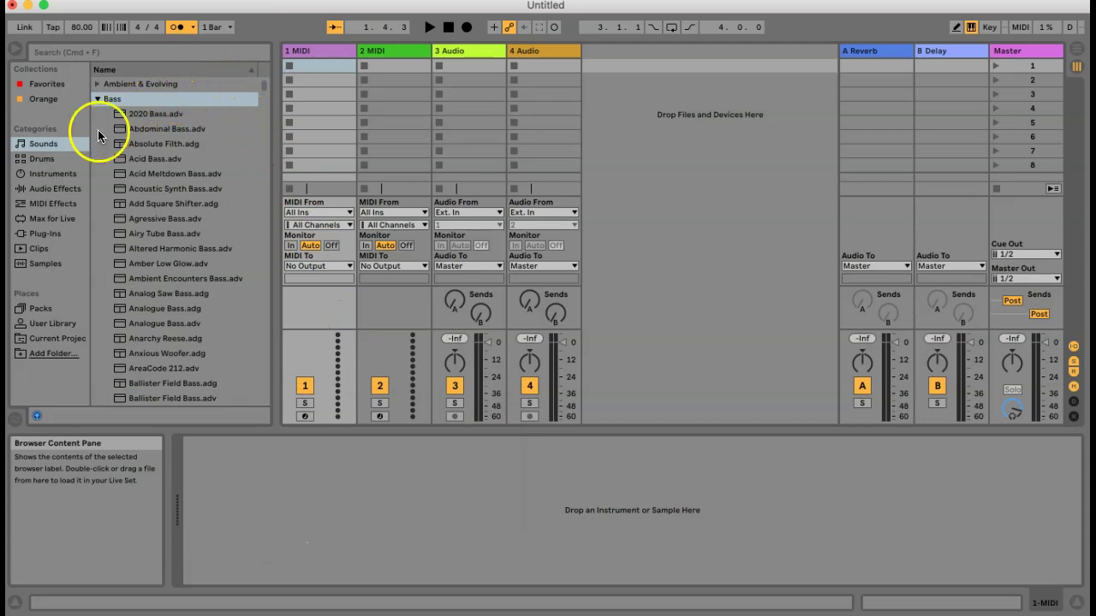
Show the Drums presets and audition Acoustified Kit 01.adg, then turn preview off.
{"action": "left_click", "coordinate": [45, 163]}
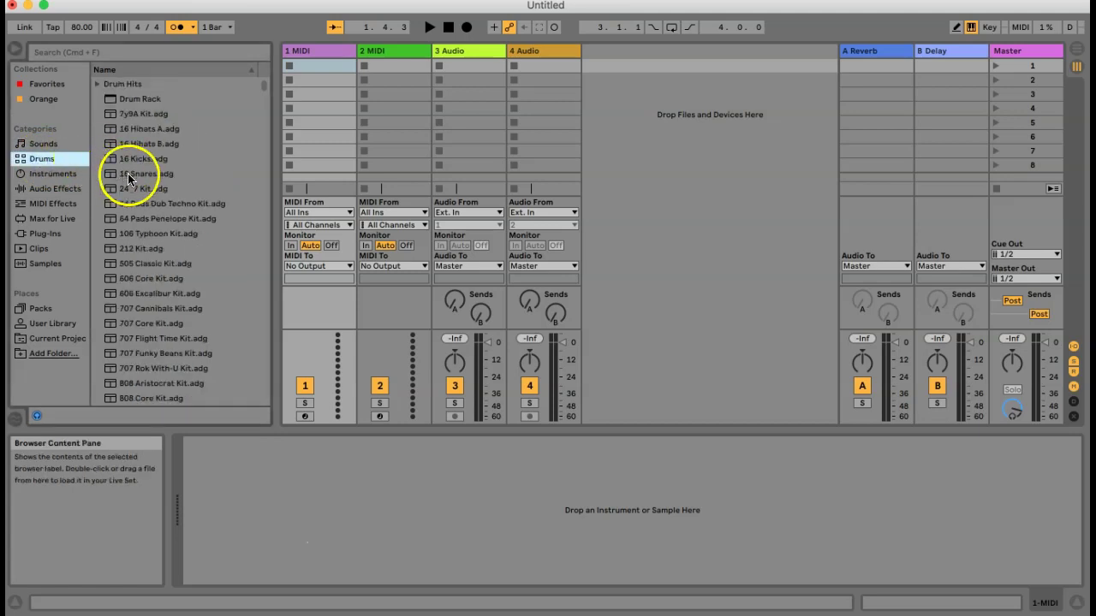
{"action": "scroll", "coordinate": [157, 296], "scroll_direction": "down", "scroll_amount": 5}
{"action": "scroll", "coordinate": [156, 295], "scroll_direction": "down", "scroll_amount": 3}
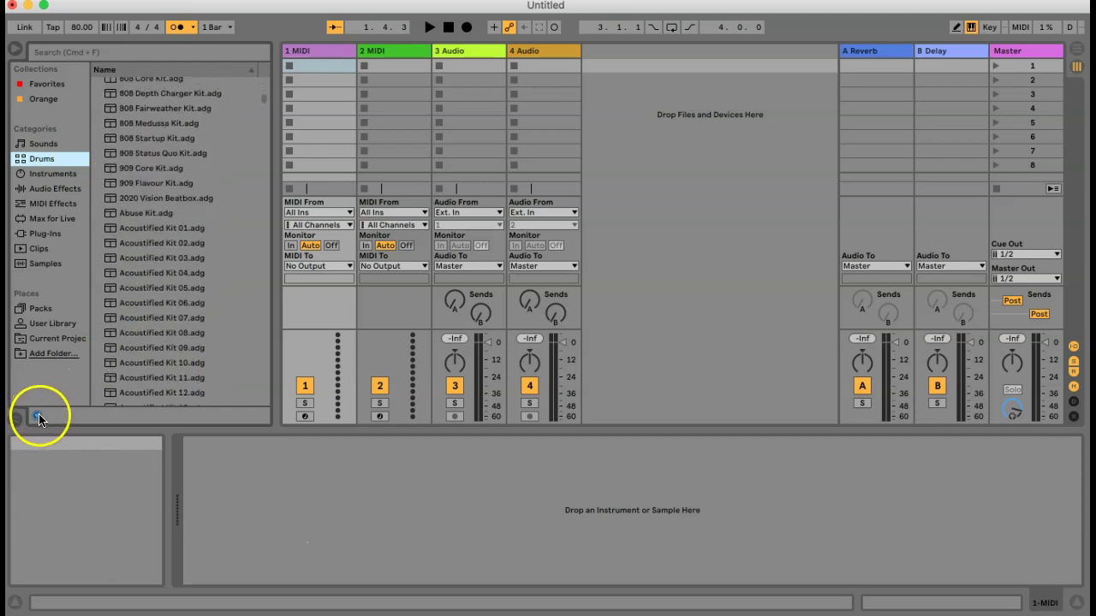
{"action": "left_click", "coordinate": [154, 228]}
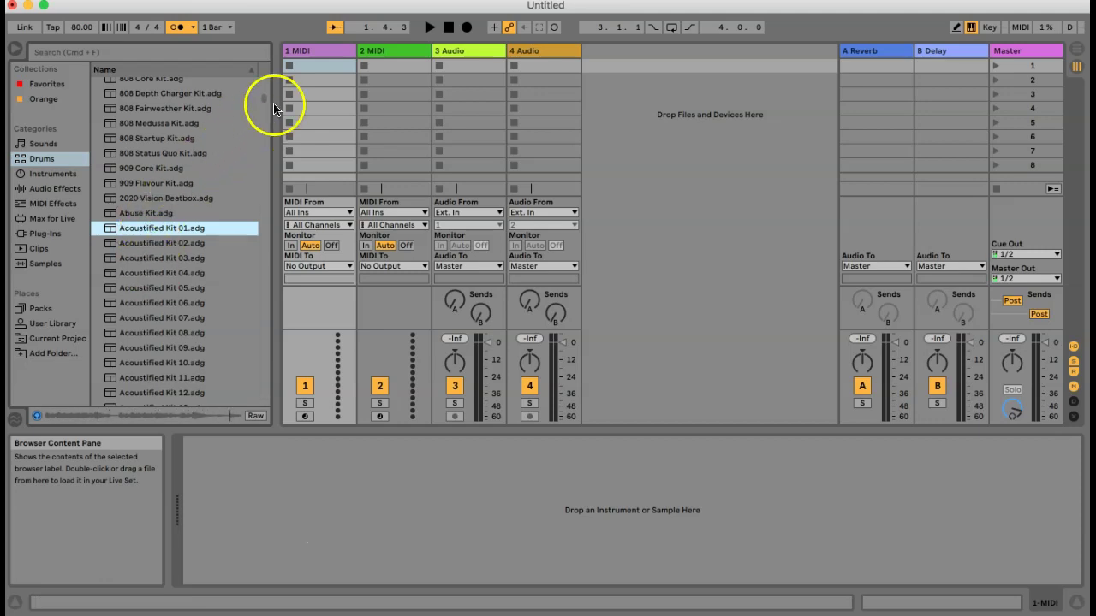
{"action": "left_click", "coordinate": [36, 415]}
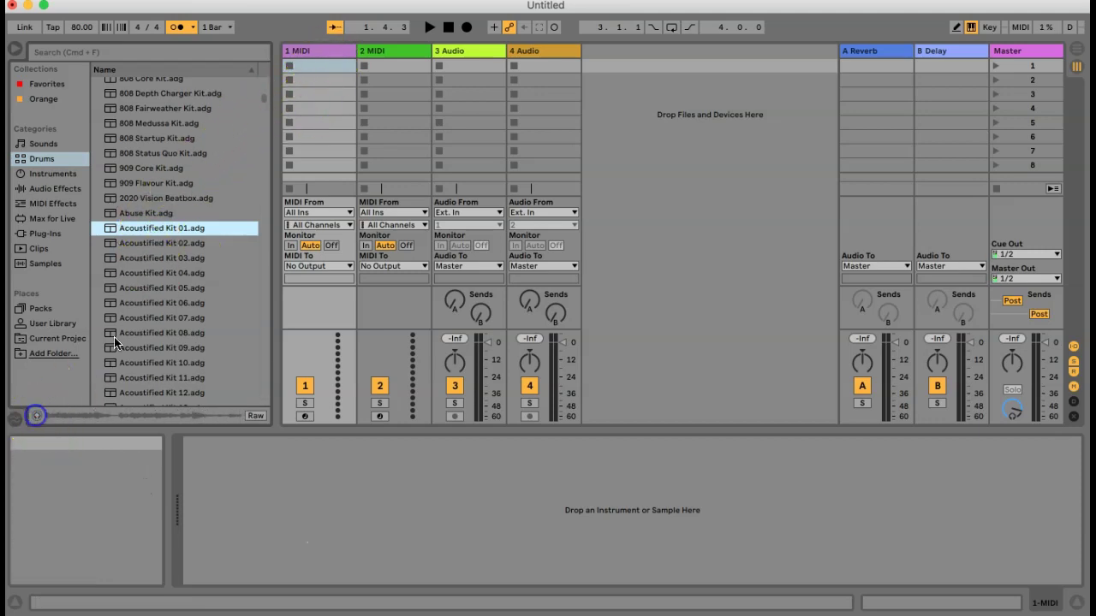
Audition 909 Core Kit and Acoustified Kit 09, then settle on Acoustified Kit 04.adg and stop preview.
{"action": "left_click", "coordinate": [145, 166]}
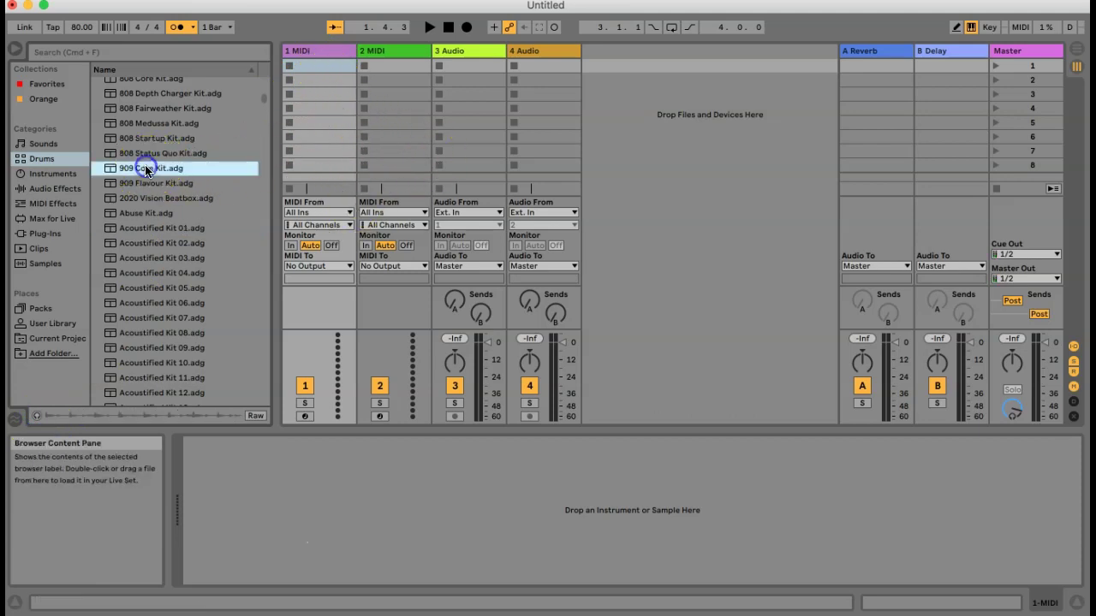
{"action": "left_click", "coordinate": [36, 418]}
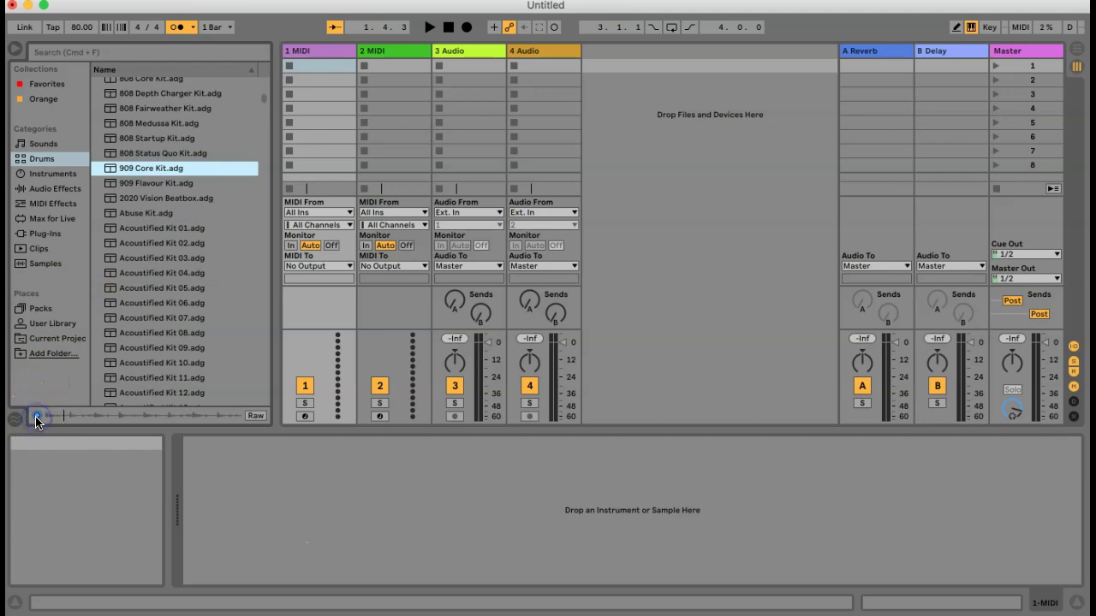
{"action": "scroll", "coordinate": [137, 308], "scroll_direction": "down", "scroll_amount": 2}
{"action": "left_click", "coordinate": [154, 295]}
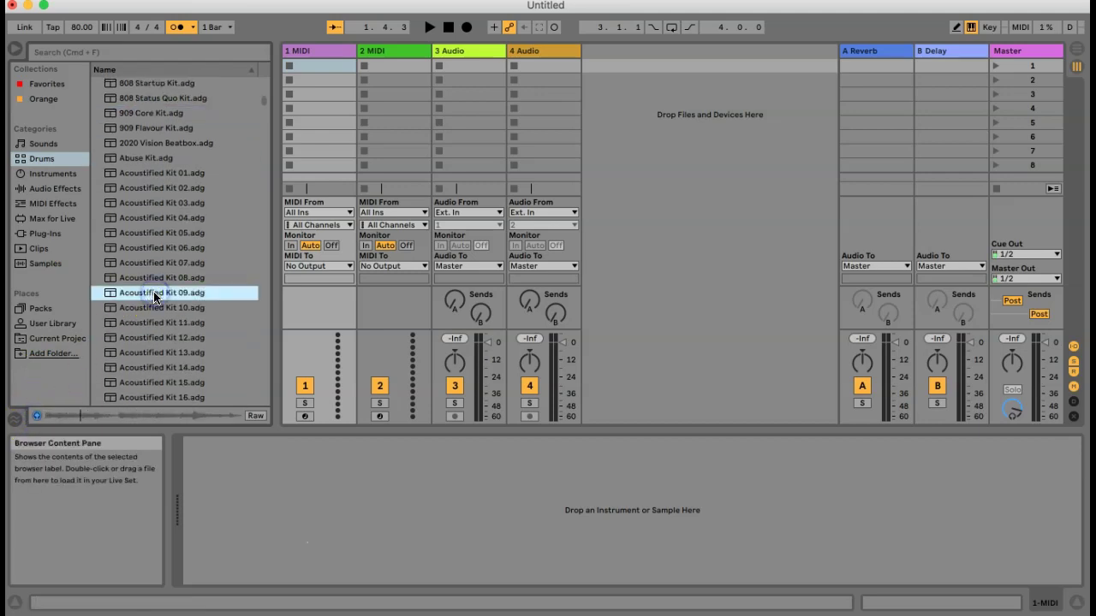
{"action": "left_click", "coordinate": [154, 219]}
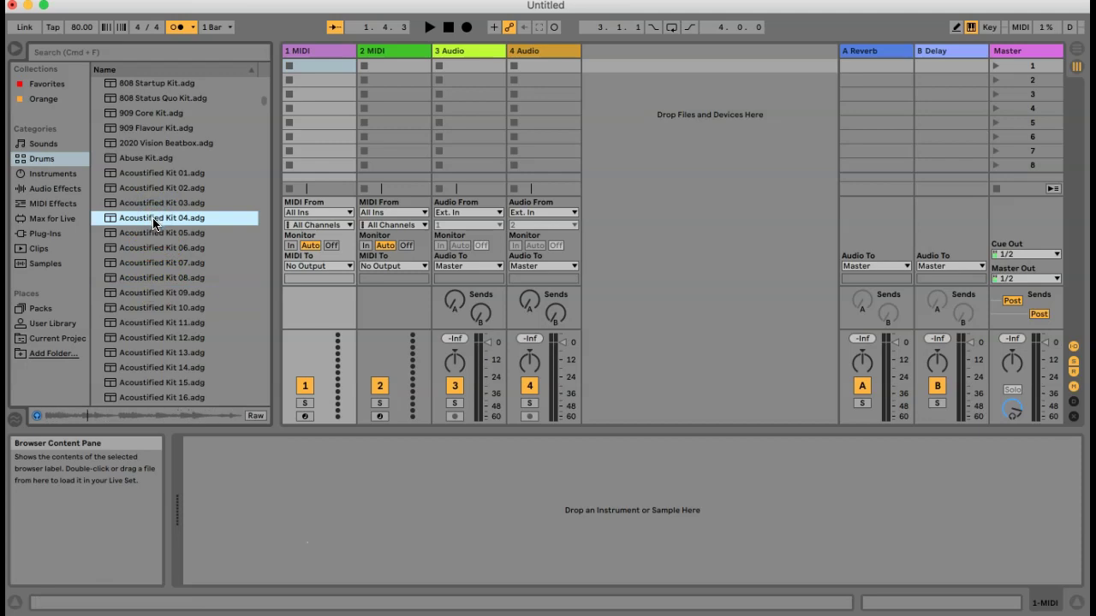
{"action": "left_click", "coordinate": [36, 415]}
Load Acoustified Kit 04.adg onto track 1 and play its Kick and Snare pads.
{"action": "left_click_drag", "start_coordinate": [151, 218], "coordinate": [318, 96]}
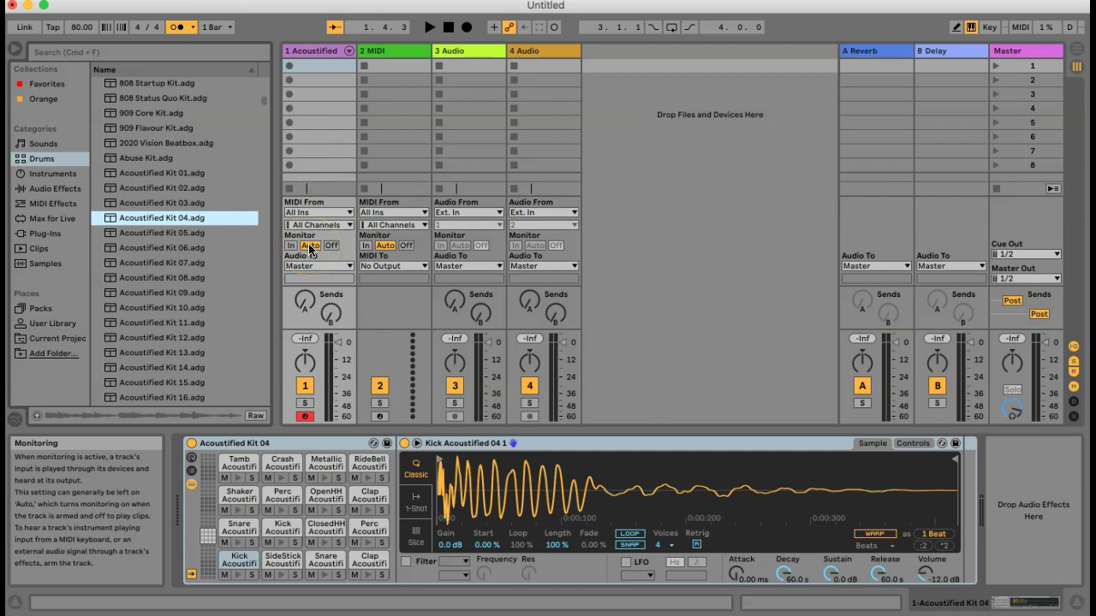
{"action": "left_click", "coordinate": [374, 451]}
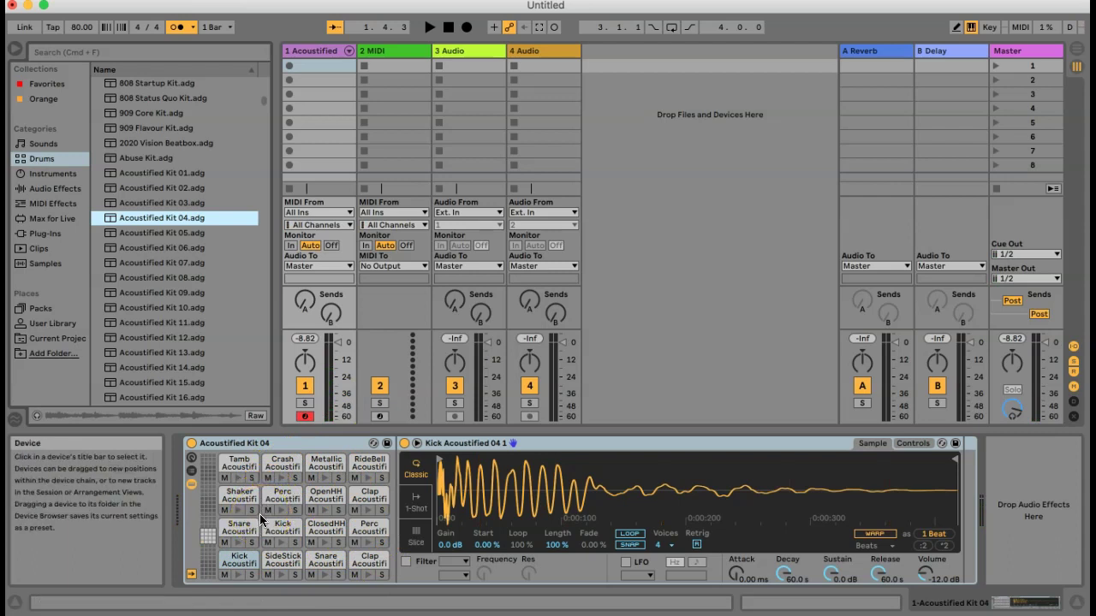
{"action": "left_click", "coordinate": [239, 565]}
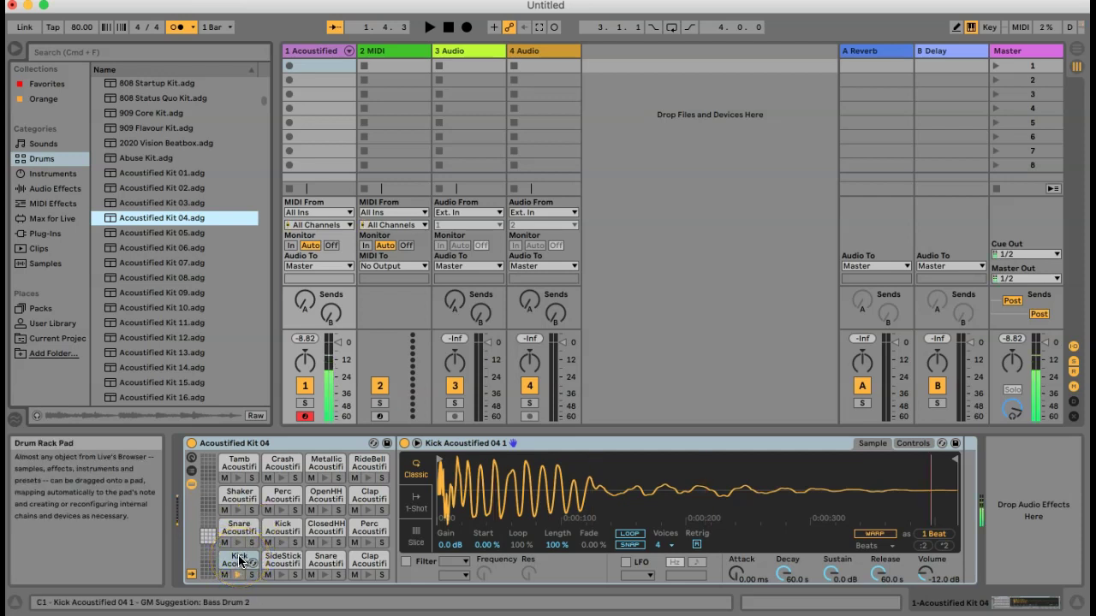
{"action": "left_click", "coordinate": [326, 561]}
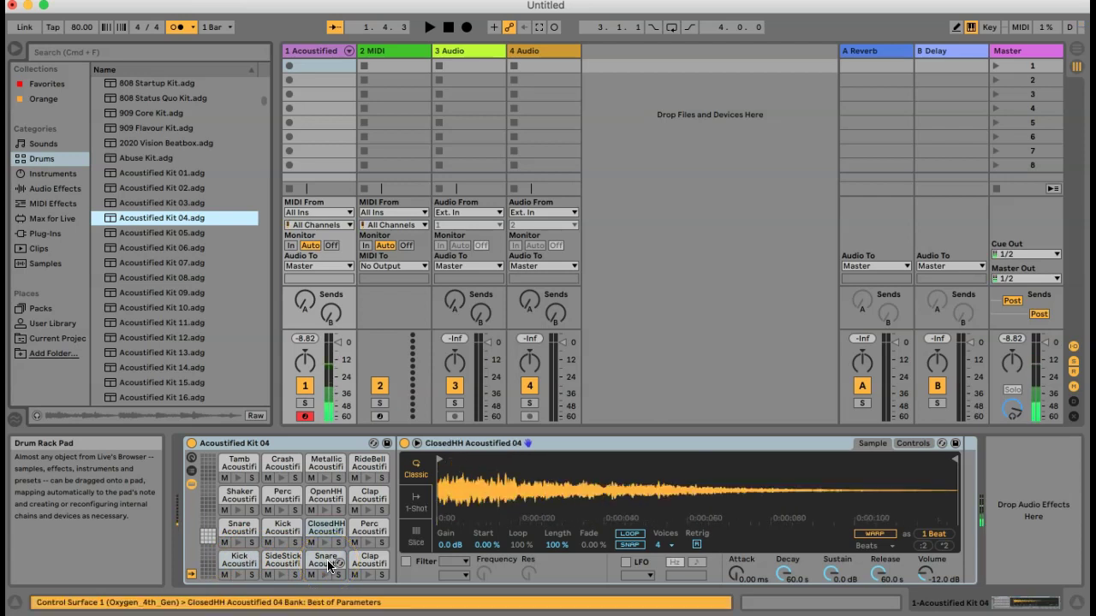
{"action": "left_click", "coordinate": [322, 245]}
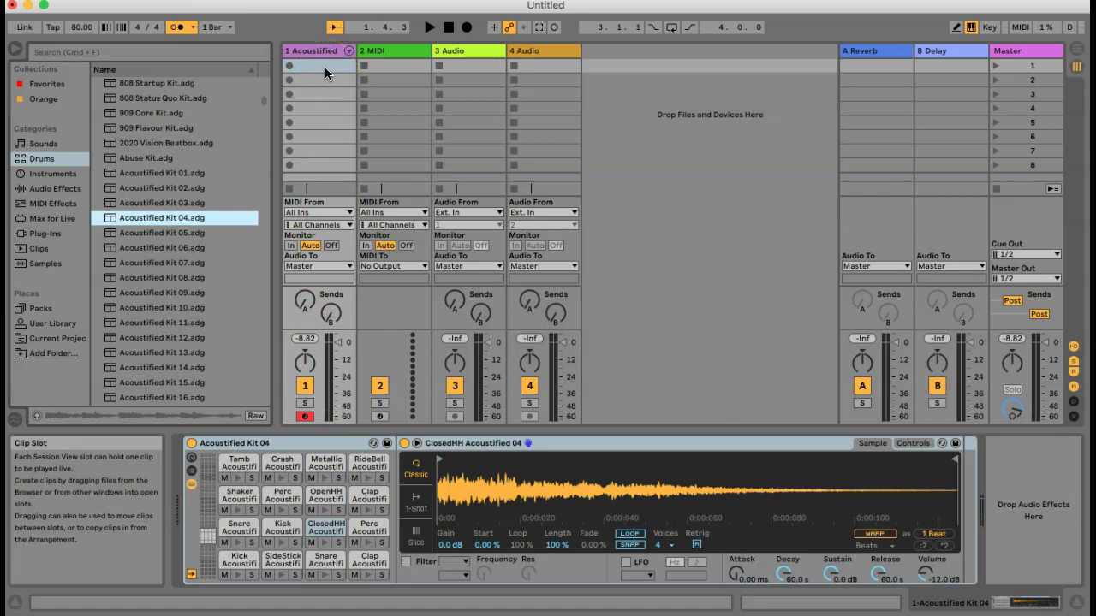
Delete the 3 Audio track and the other leftover audio track.
{"action": "left_click_drag", "start_coordinate": [374, 62], "coordinate": [383, 58]}
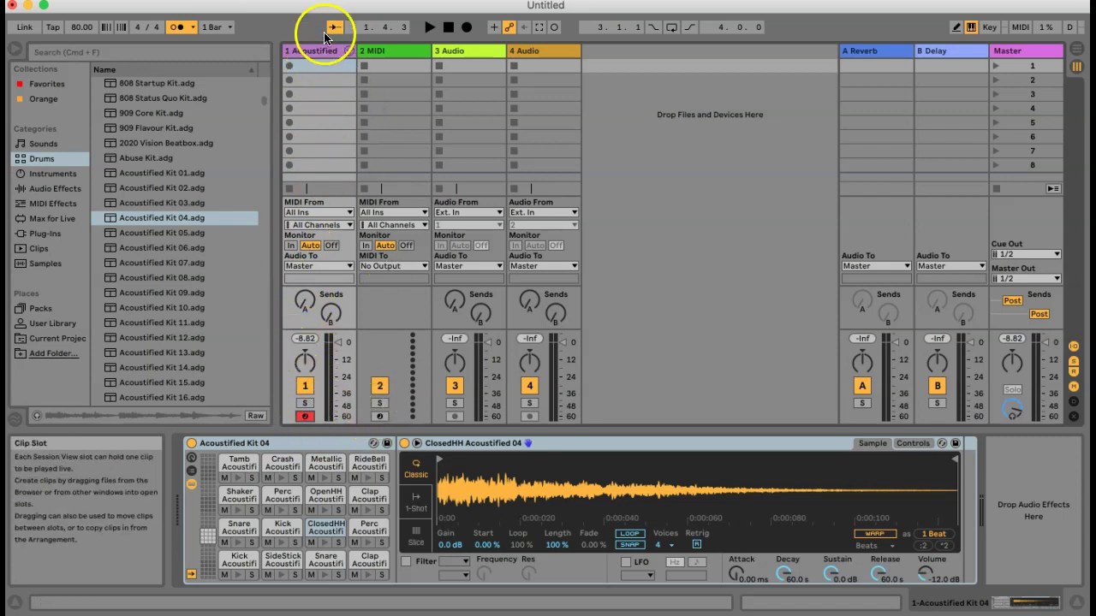
{"action": "left_click", "coordinate": [463, 50]}
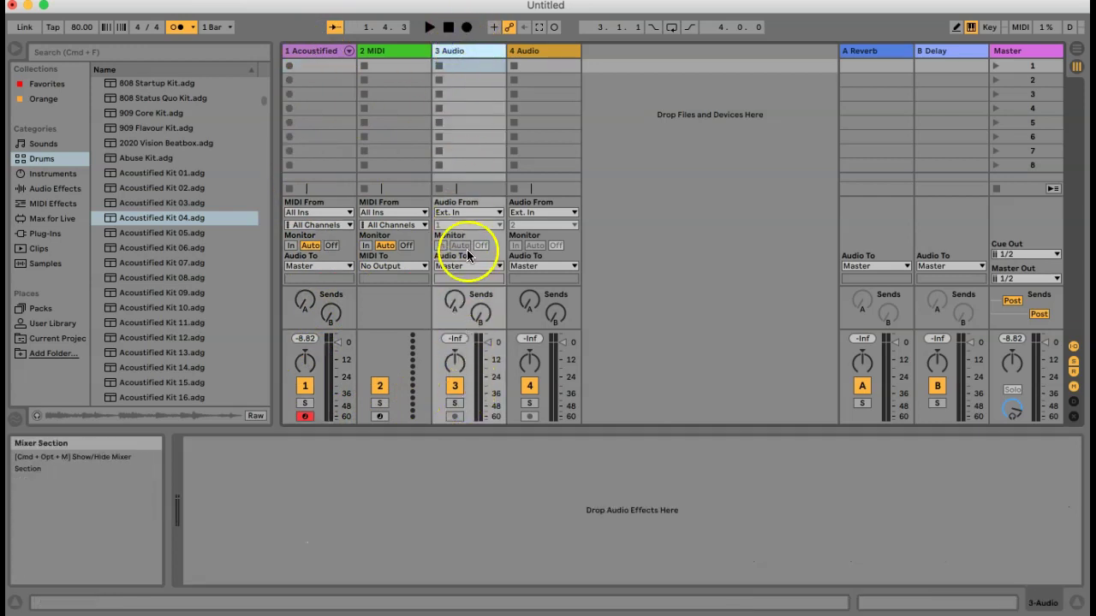
{"action": "left_click", "coordinate": [615, 226]}
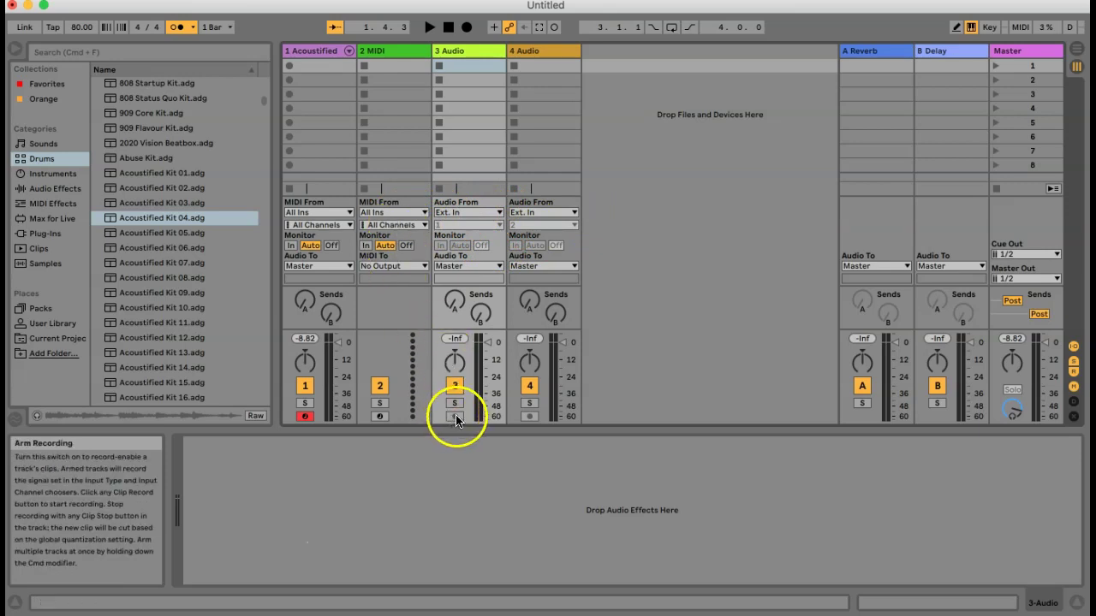
{"action": "left_click", "coordinate": [464, 56]}
{"action": "key", "text": "Delete"}
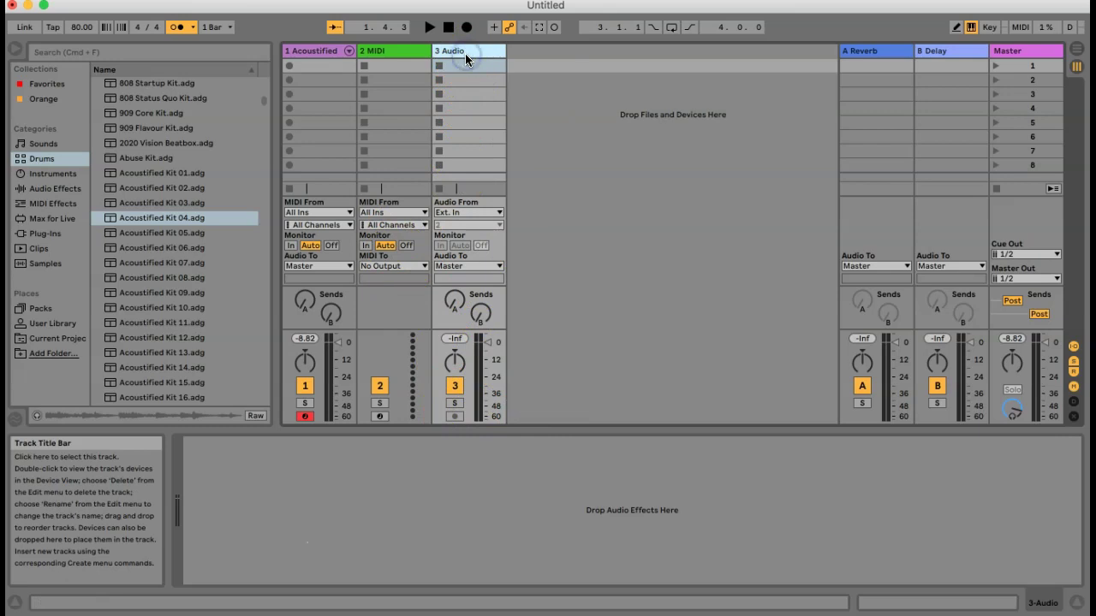
{"action": "key", "text": "Delete"}
{"action": "left_click", "coordinate": [330, 49]}
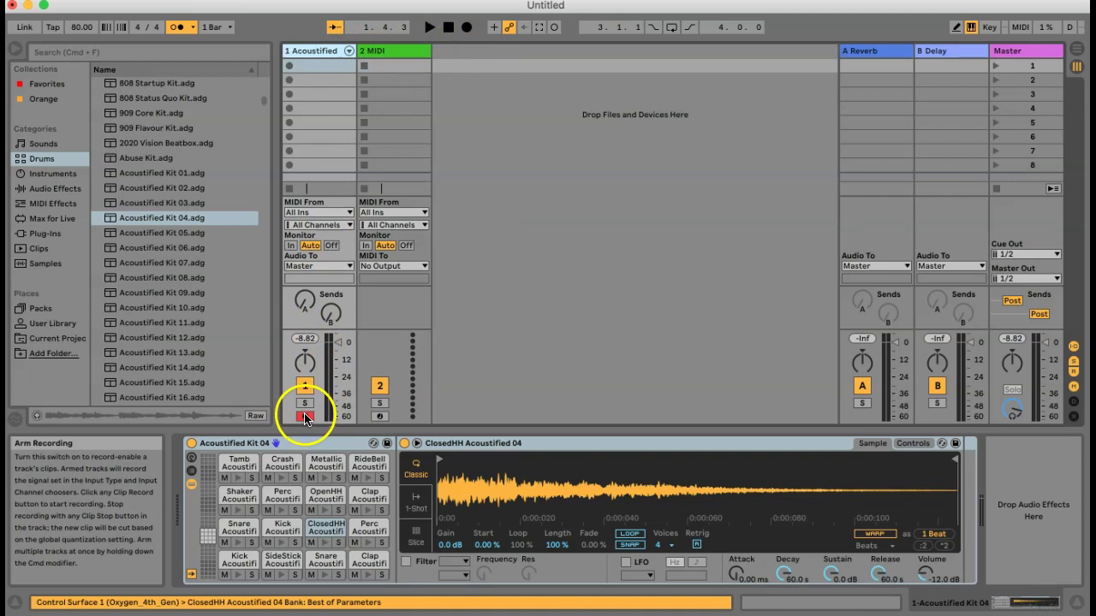
{"action": "left_click", "coordinate": [331, 246]}
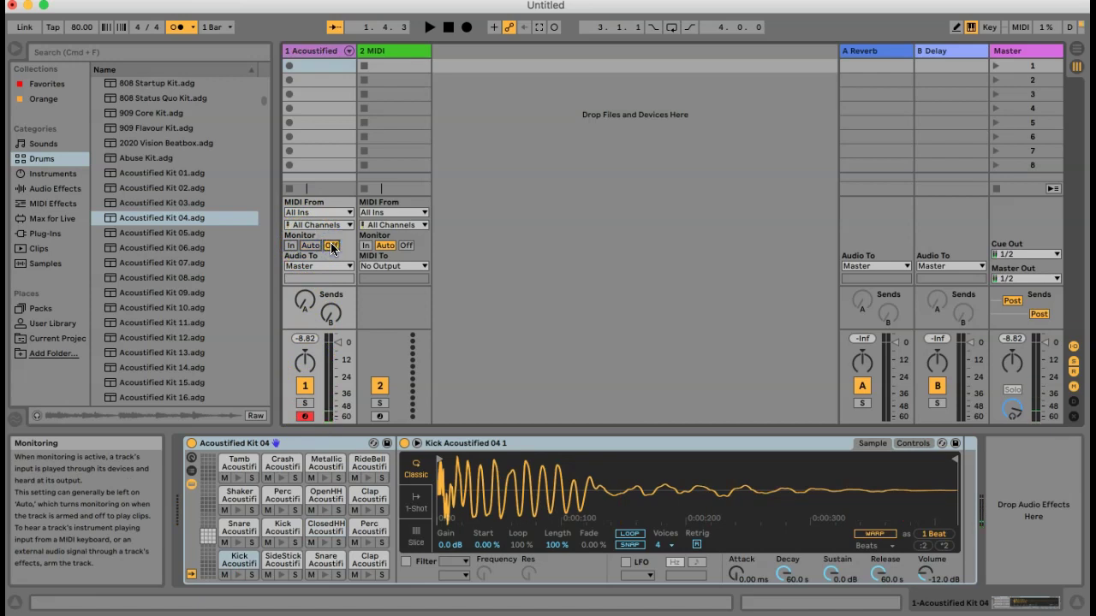
{"action": "left_click", "coordinate": [310, 246]}
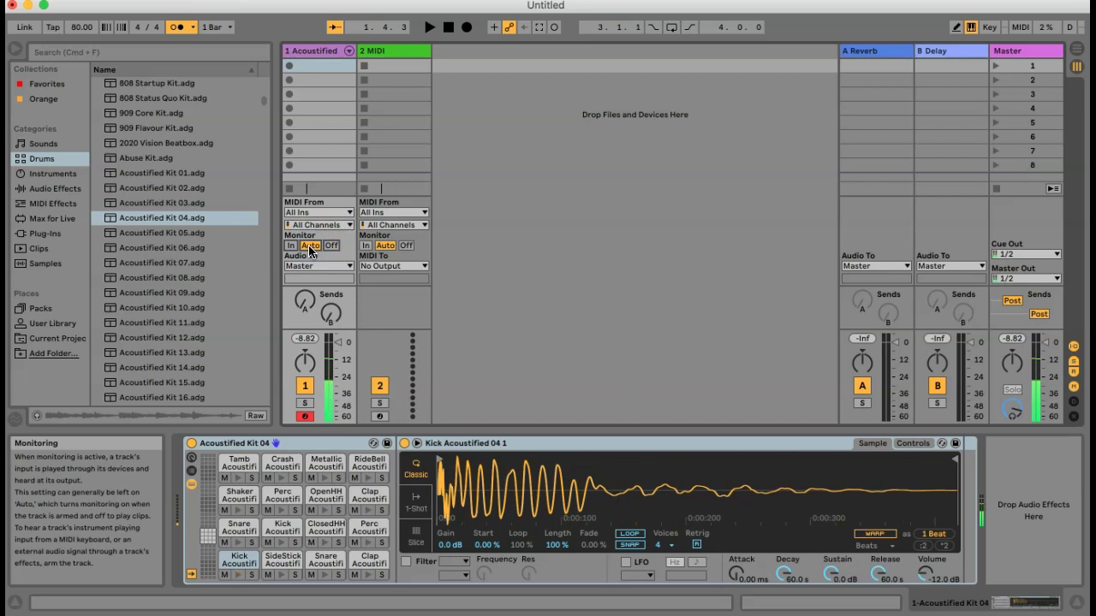
{"action": "left_click", "coordinate": [290, 246]}
{"action": "left_click", "coordinate": [310, 246]}
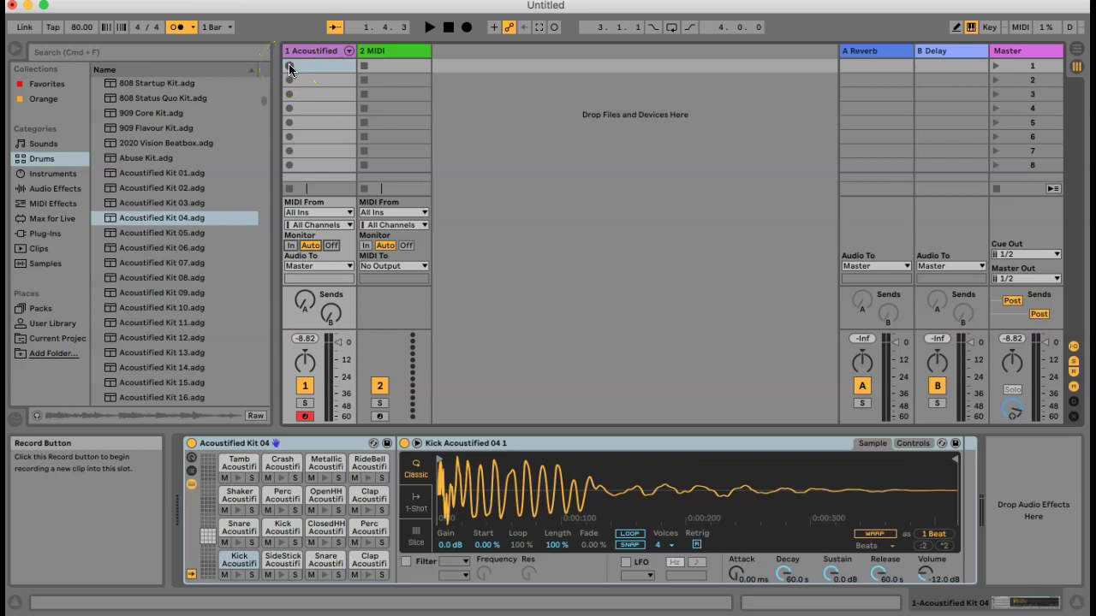
{"action": "left_click", "coordinate": [219, 28]}
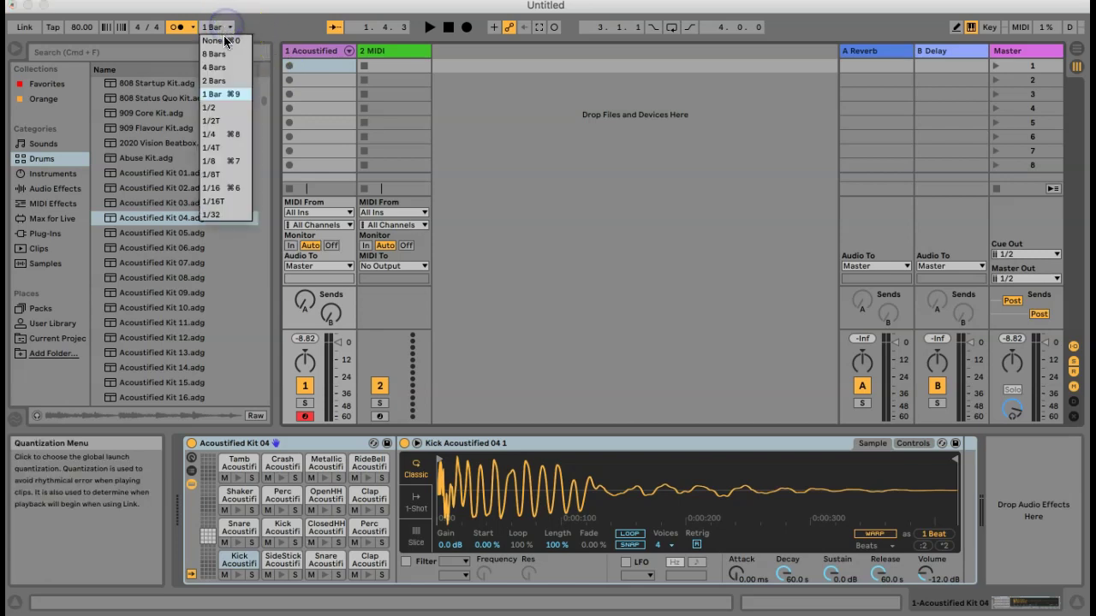
{"action": "left_click", "coordinate": [224, 214]}
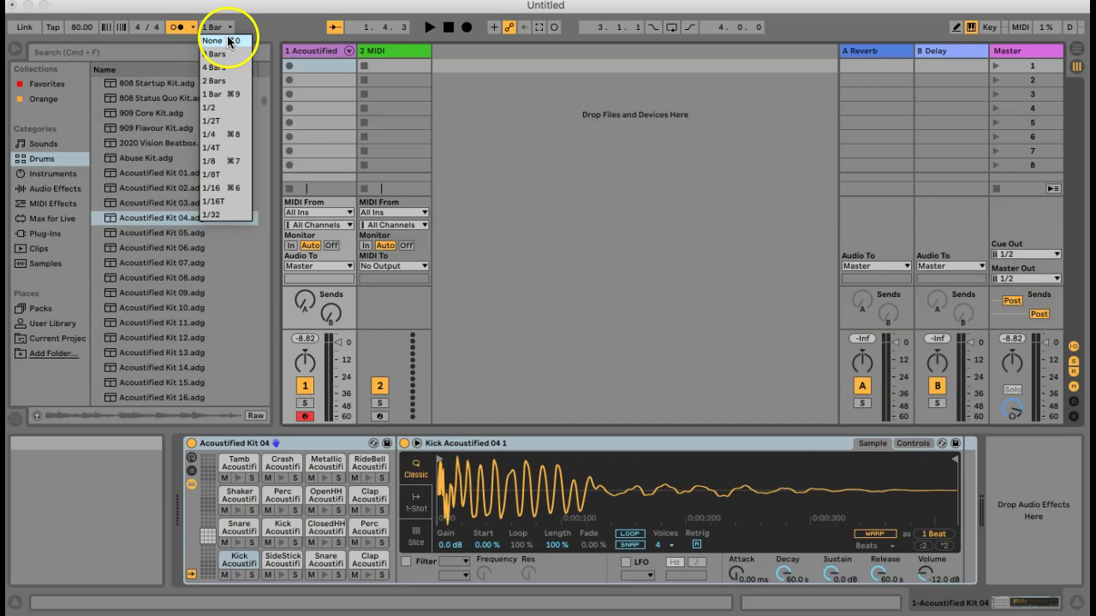
{"action": "left_click", "coordinate": [220, 93]}
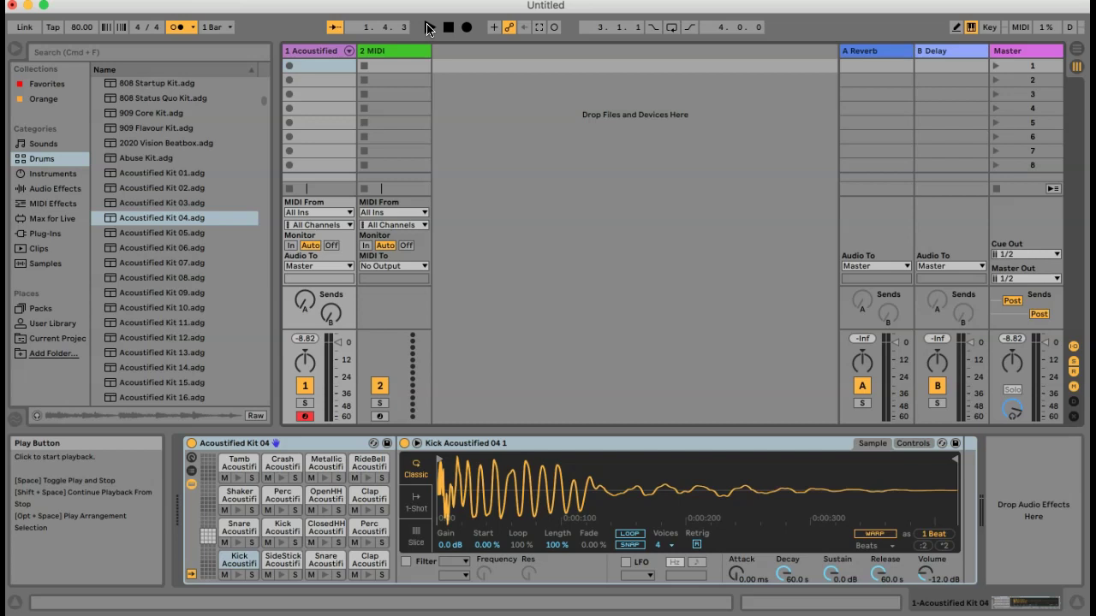
Start playback, keep record quantization at sixteenth notes, and select track 1's first clip slot.
{"action": "left_click", "coordinate": [428, 28]}
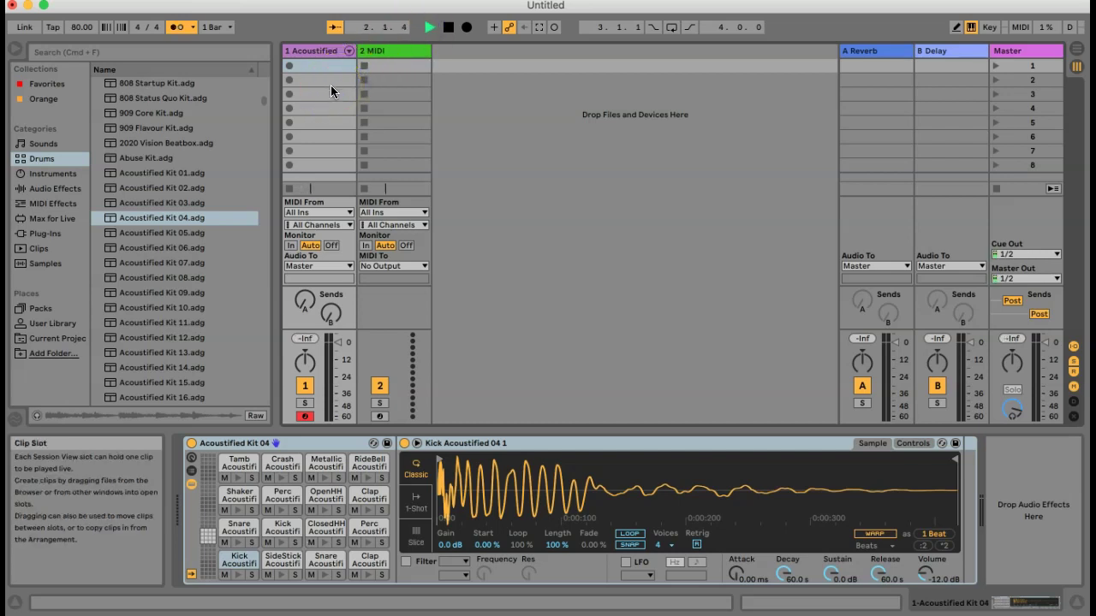
{"action": "left_click", "coordinate": [305, 70]}
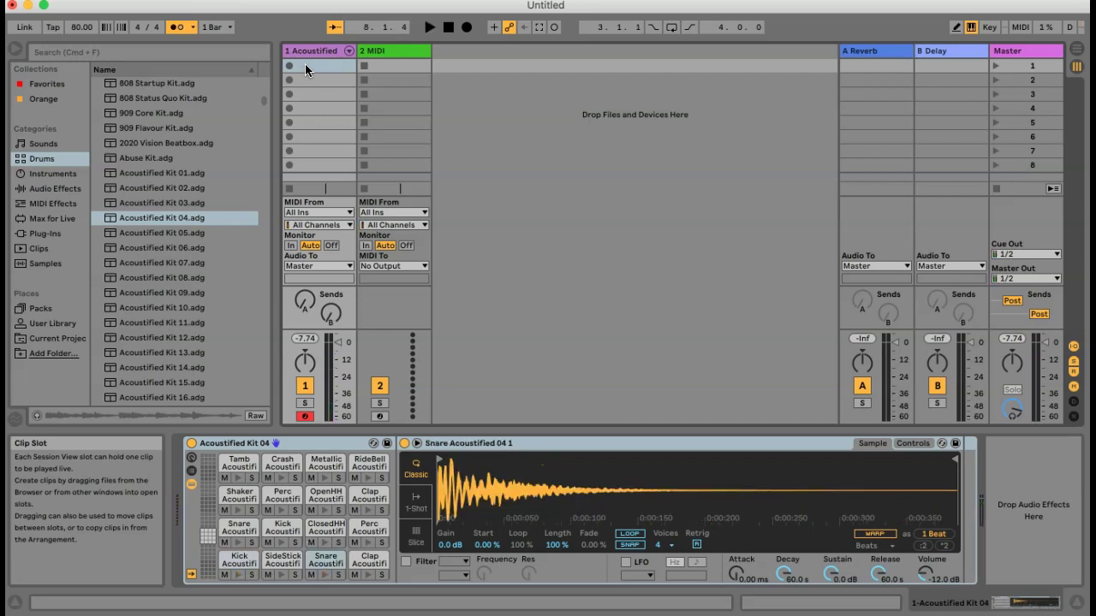
{"action": "left_click", "coordinate": [86, 0]}
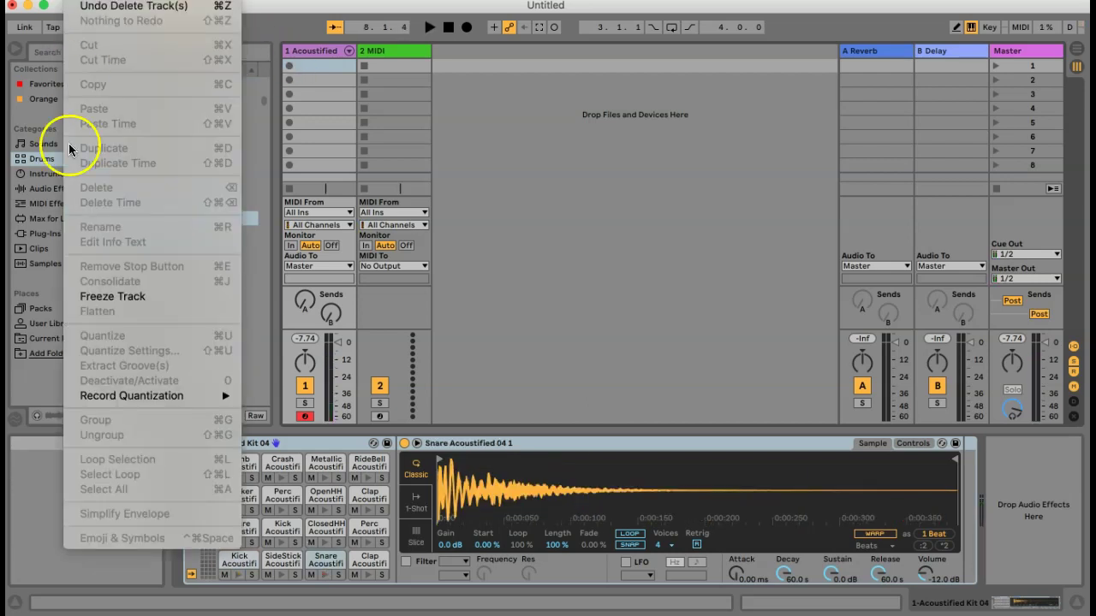
{"action": "mouse_move", "coordinate": [130, 398]}
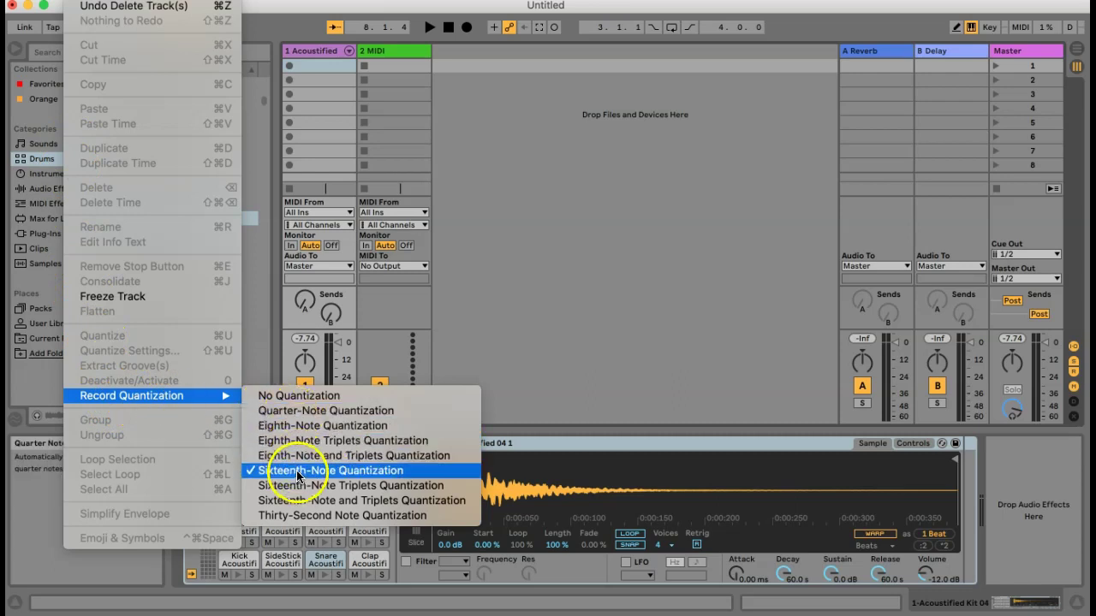
{"action": "left_click", "coordinate": [536, 321]}
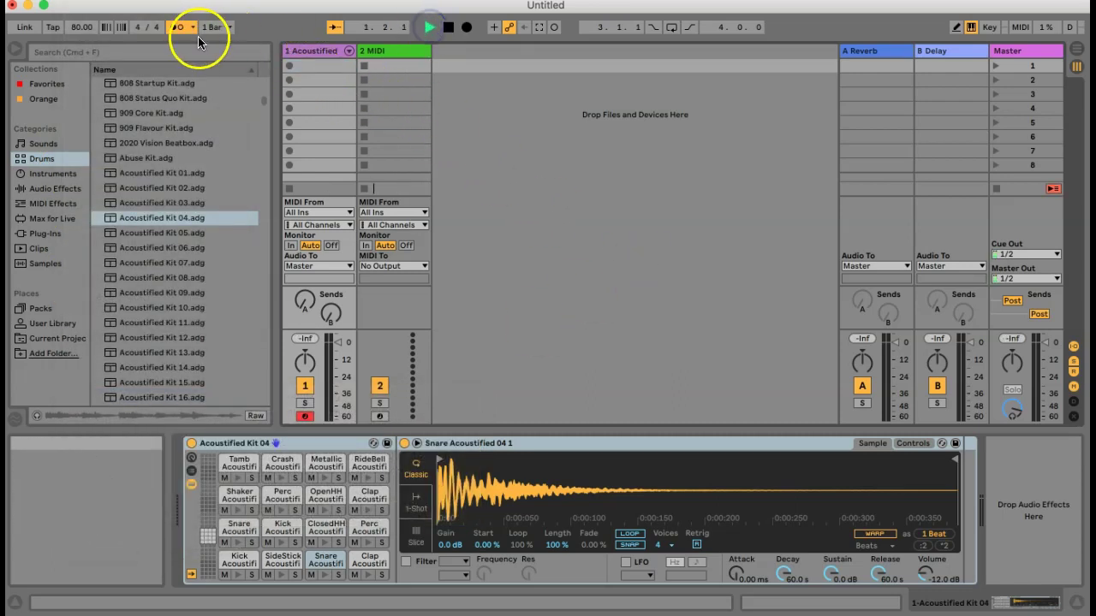
{"action": "left_click", "coordinate": [288, 67]}
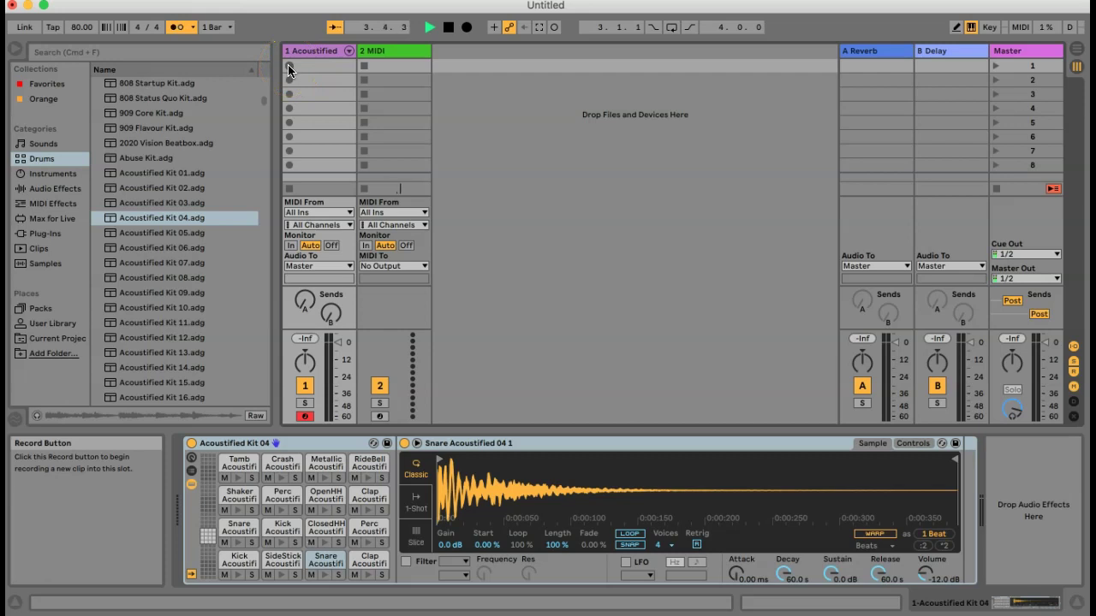
Record a clip in track 1's first slot, alternating kick (A) and snare (S) hits.
{"action": "left_click", "coordinate": [289, 67]}
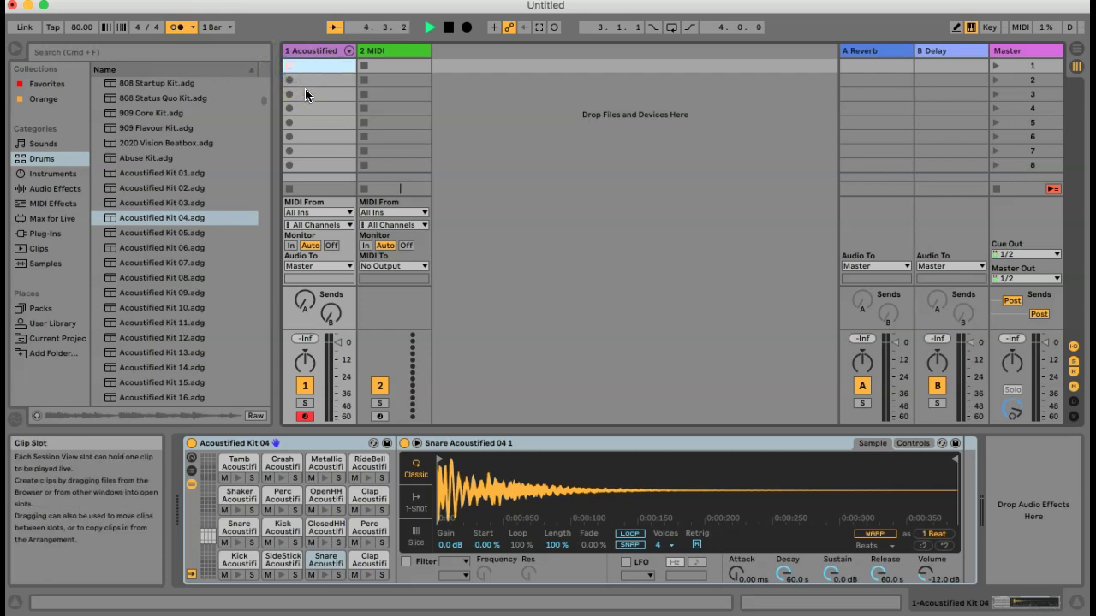
{"action": "key", "text": "a"}
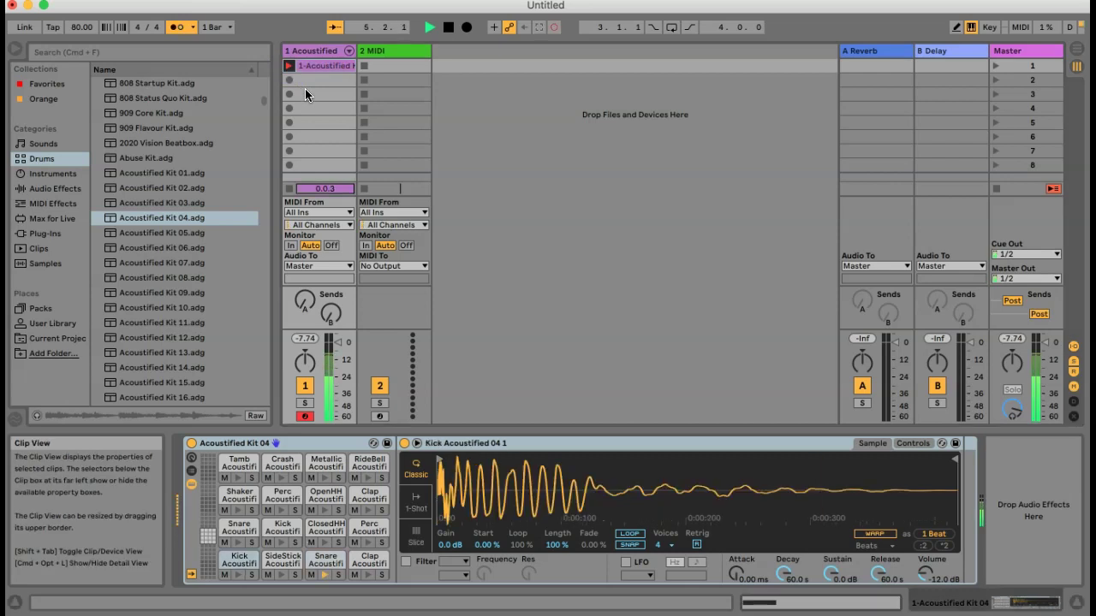
{"action": "key", "text": "s"}
{"action": "key", "text": "a"}
{"action": "key", "text": "s"}
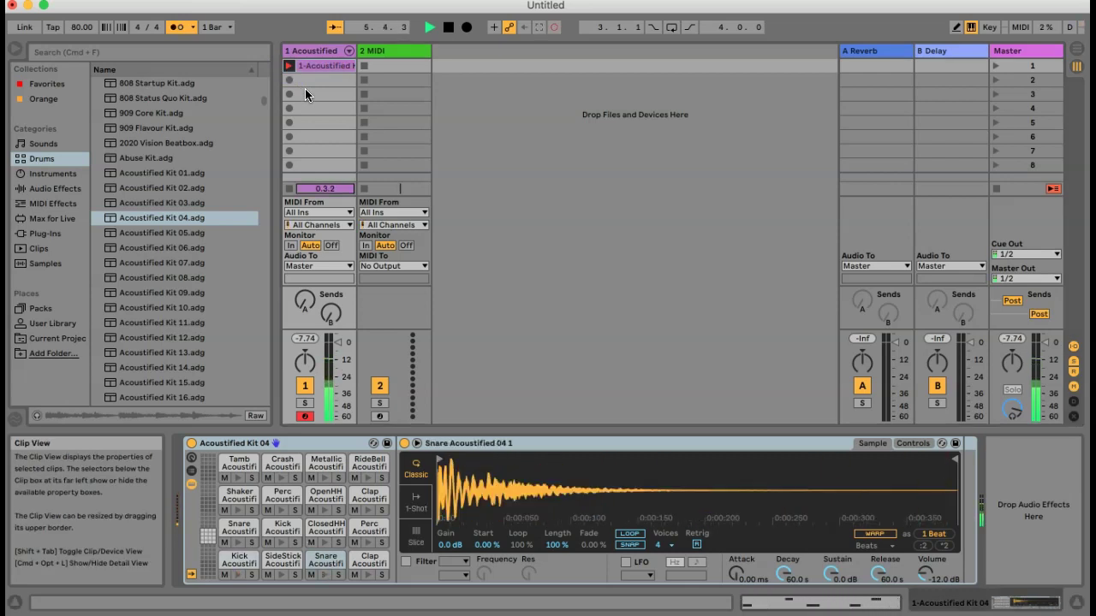
{"action": "key", "text": "a"}
{"action": "key", "text": "s"}
{"action": "key", "text": "a"}
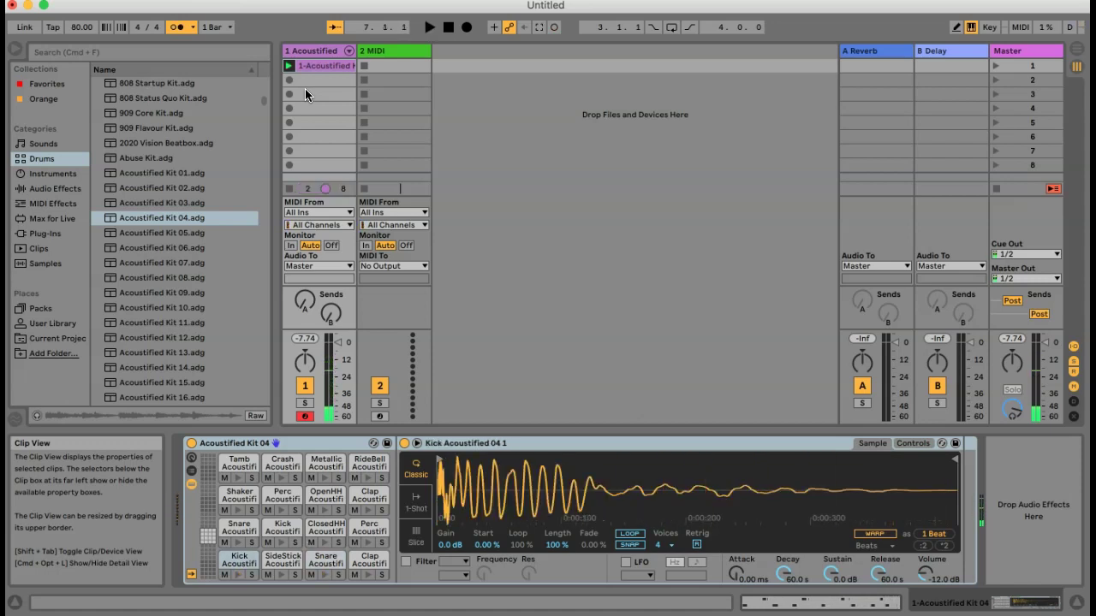
Open the recorded drum clip and enlarge the note editor to inspect its kick notes.
{"action": "left_click", "coordinate": [310, 66]}
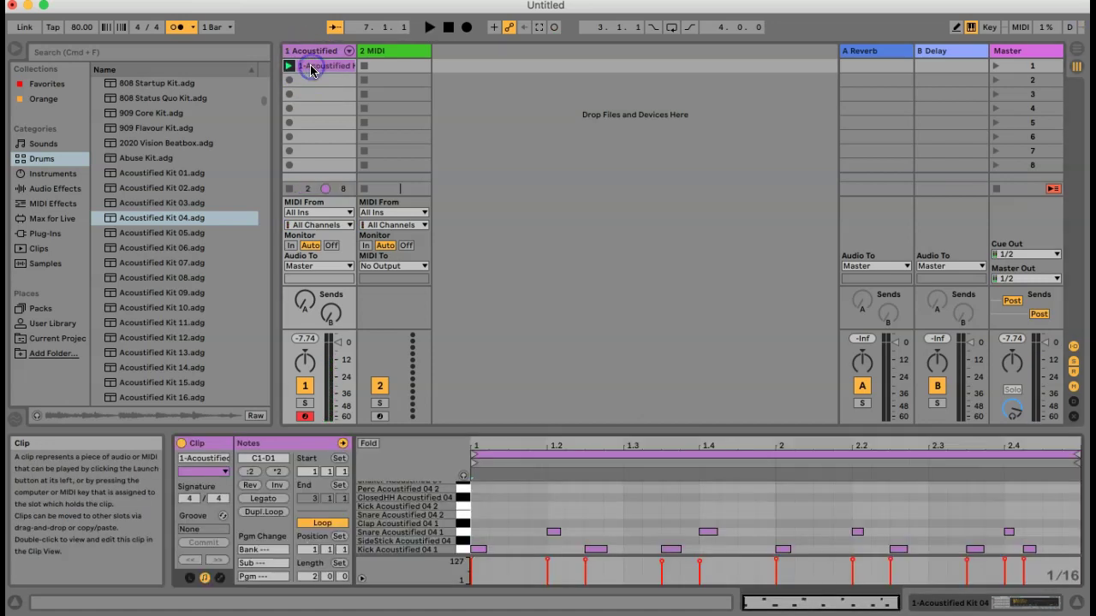
{"action": "left_click_drag", "start_coordinate": [543, 430], "coordinate": [546, 371]}
{"action": "left_click", "coordinate": [595, 549]}
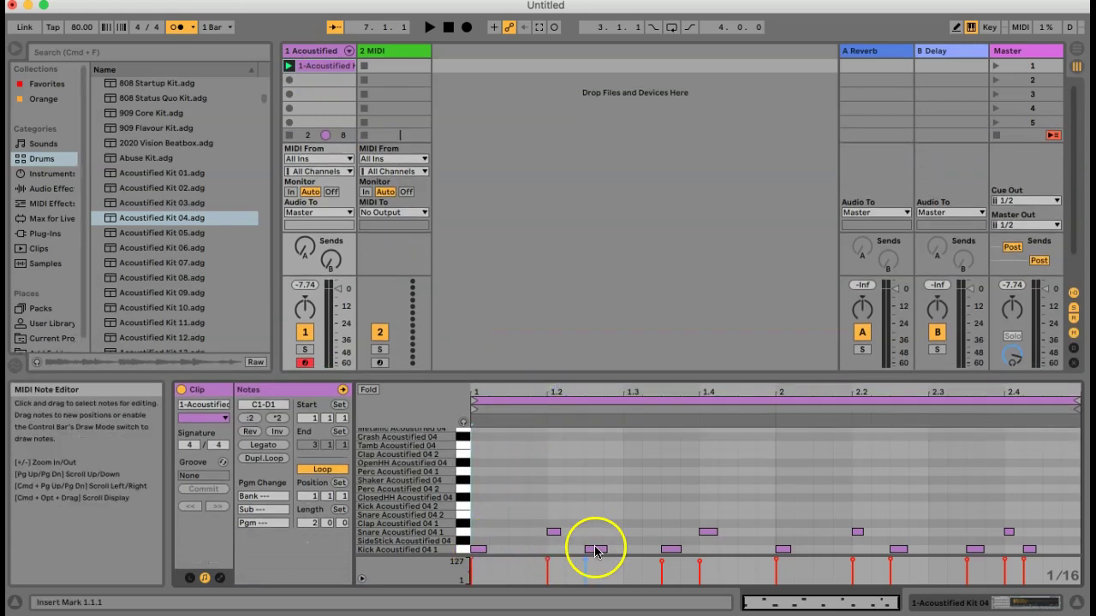
{"action": "left_click", "coordinate": [872, 533]}
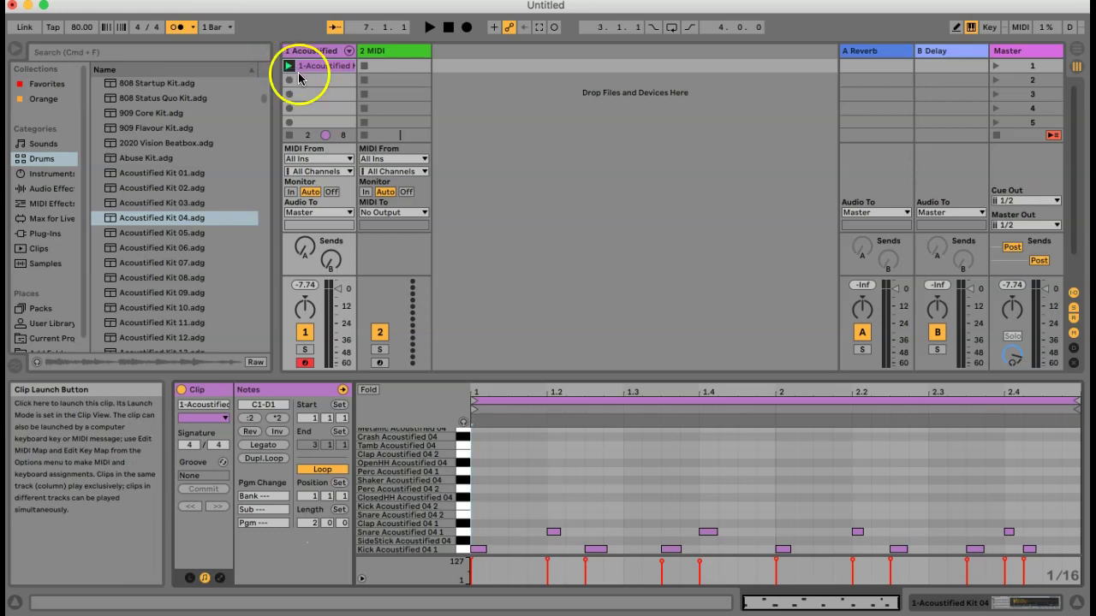
Stop the first drum clip, restart playback, and record a looping kick-and-snare clip in slot 2.
{"action": "left_click", "coordinate": [288, 136]}
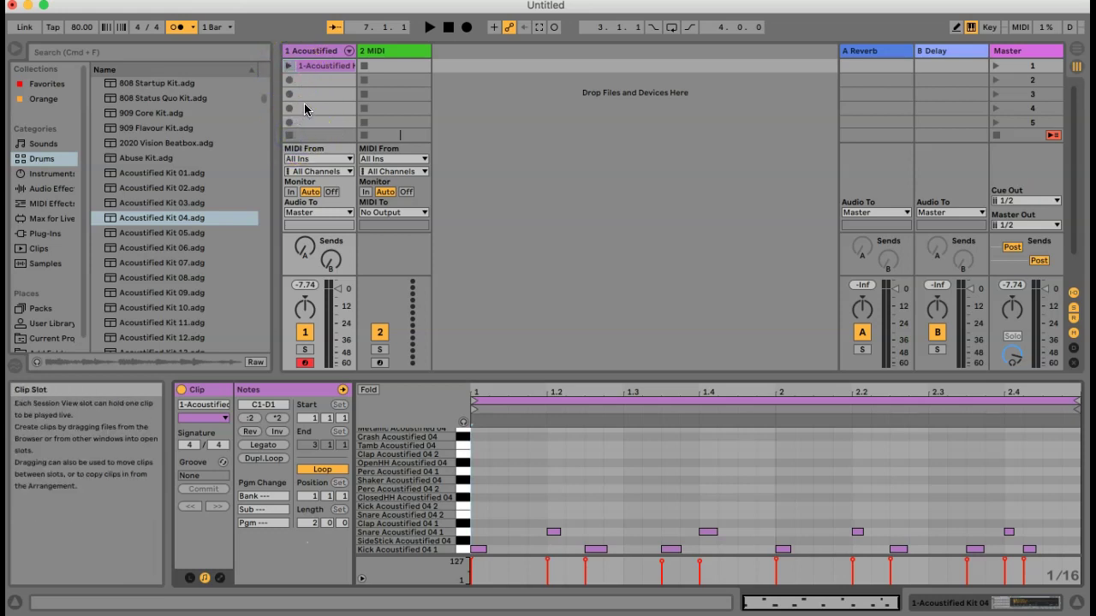
{"action": "left_click", "coordinate": [429, 26]}
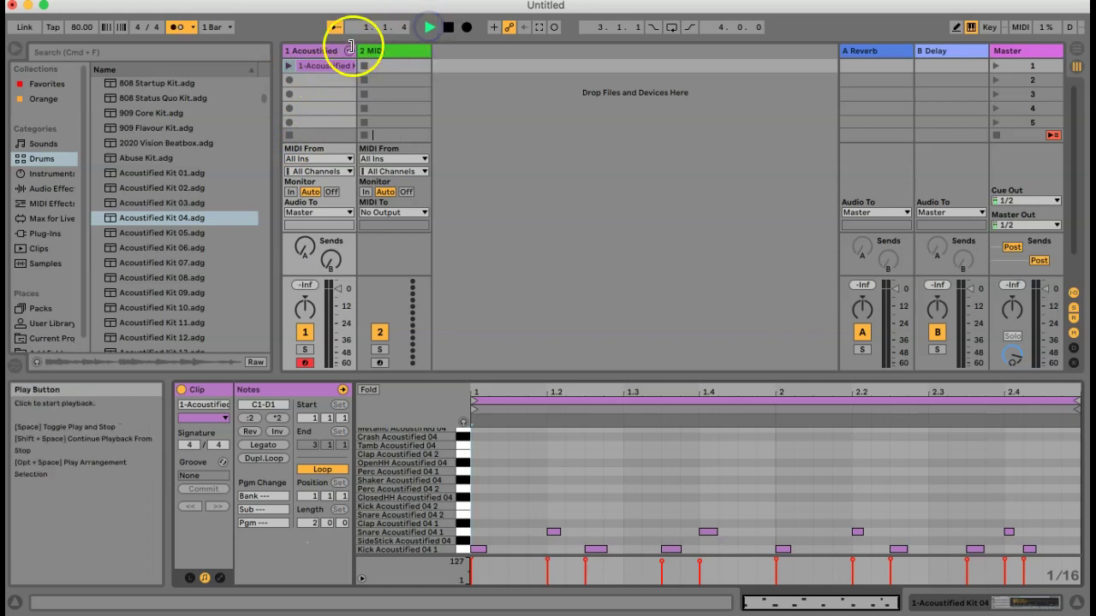
{"action": "left_click", "coordinate": [289, 82]}
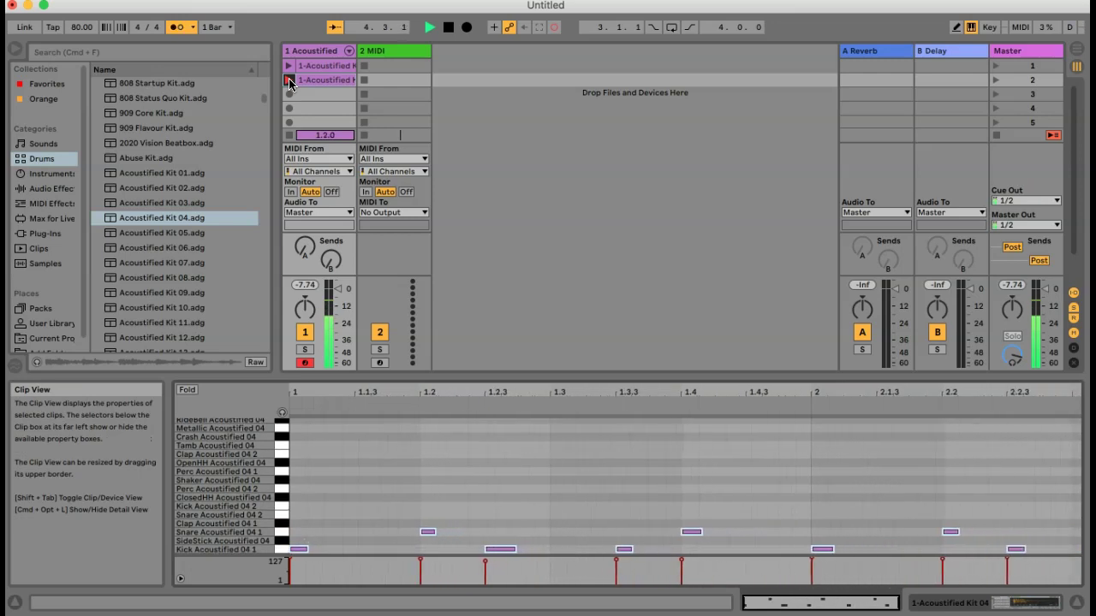
{"action": "left_click", "coordinate": [289, 81]}
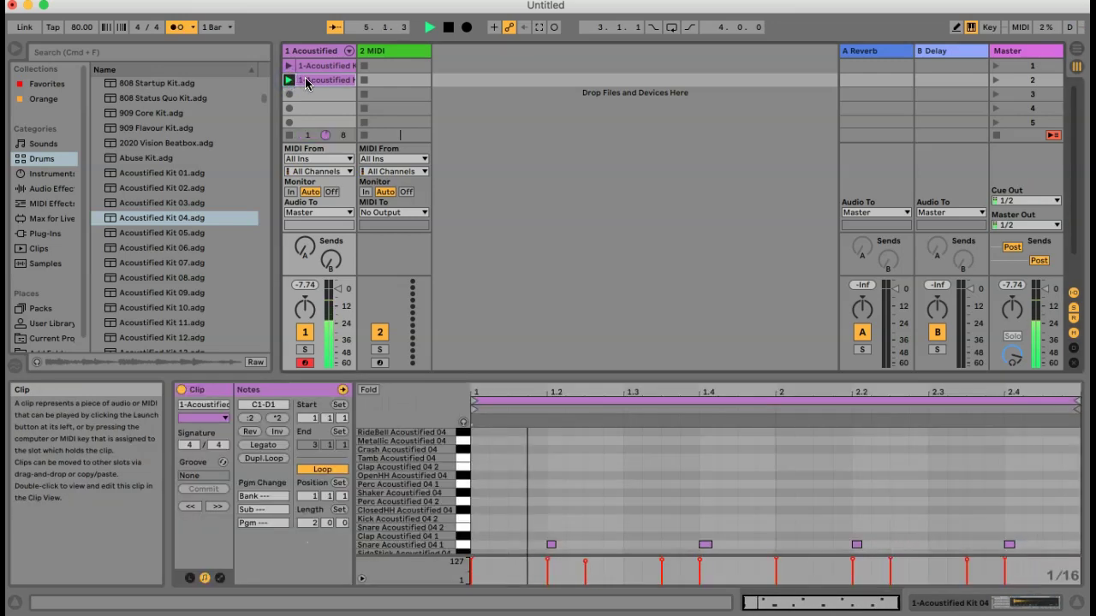
{"action": "scroll", "coordinate": [736, 513], "scroll_direction": "down", "scroll_amount": 2}
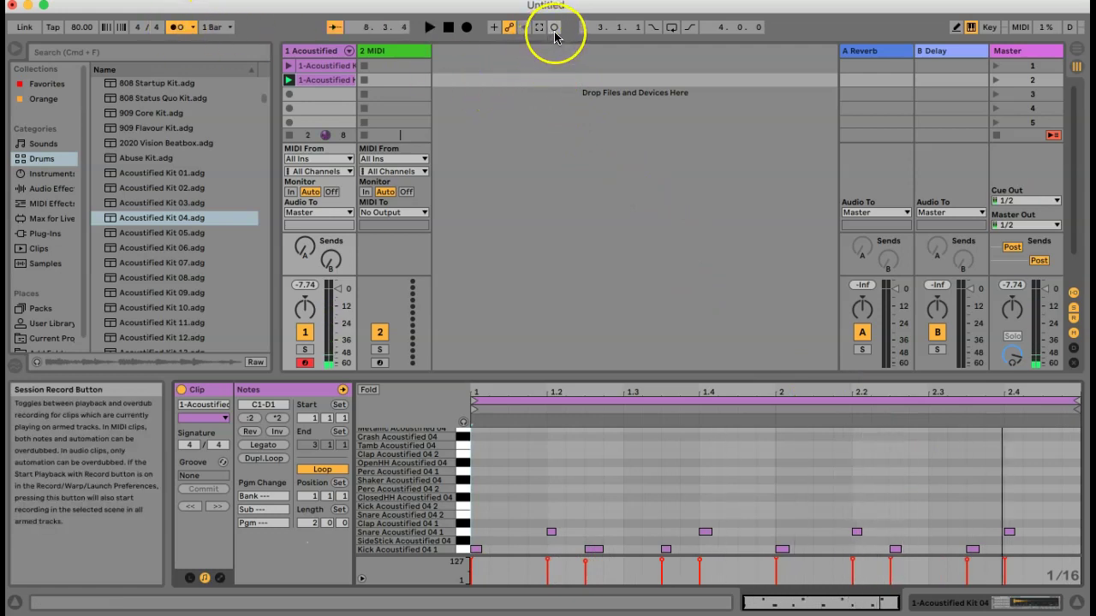
With playback running, overdub closed hi-hat hits on the T key using Session Record.
{"action": "left_click", "coordinate": [540, 98]}
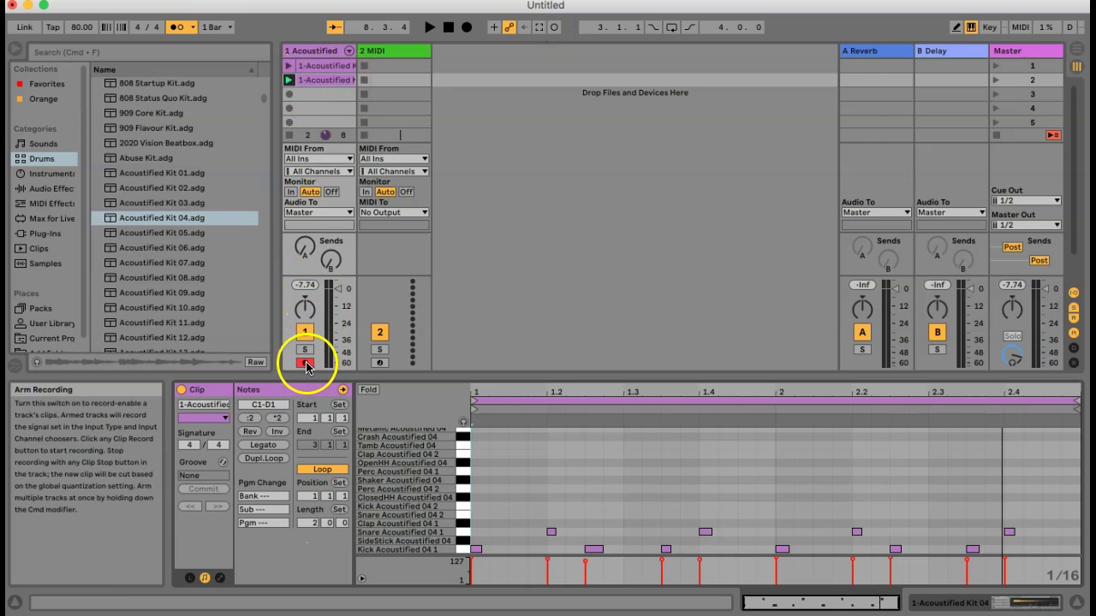
{"action": "left_click", "coordinate": [431, 28]}
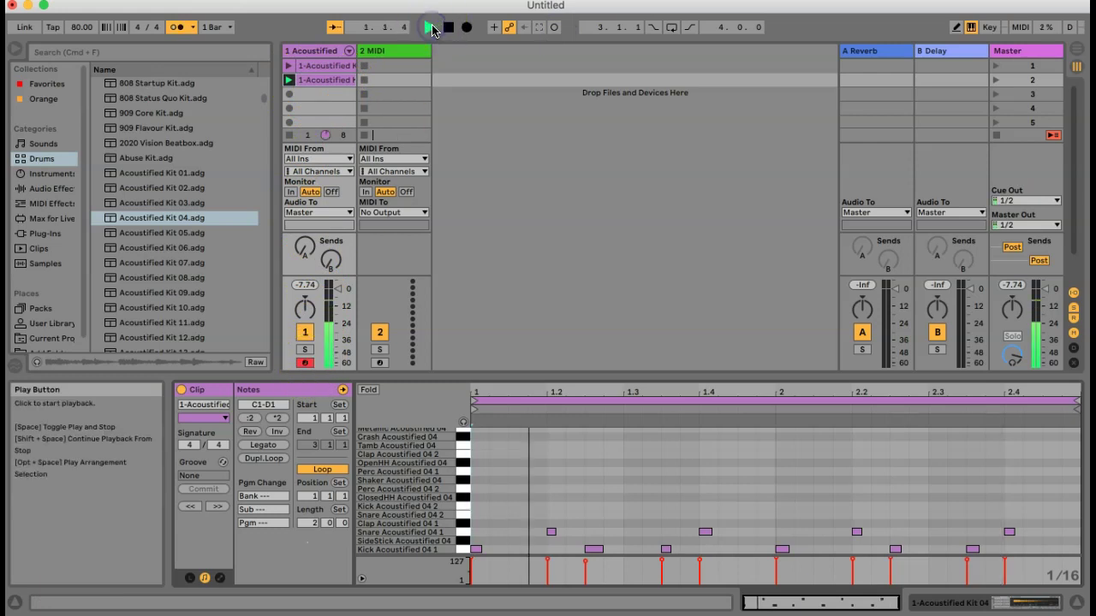
{"action": "left_click", "coordinate": [554, 30]}
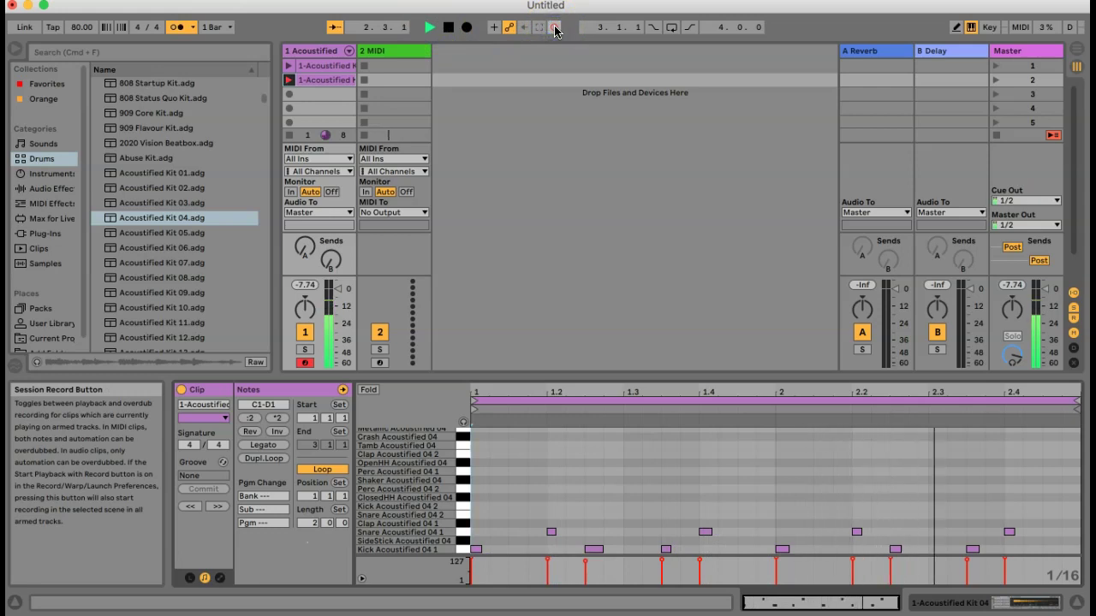
{"action": "key", "text": "t"}
{"action": "key", "text": "t"}
{"action": "key", "text": "t"}
{"action": "key", "text": "t"}
{"action": "key", "text": "t"}
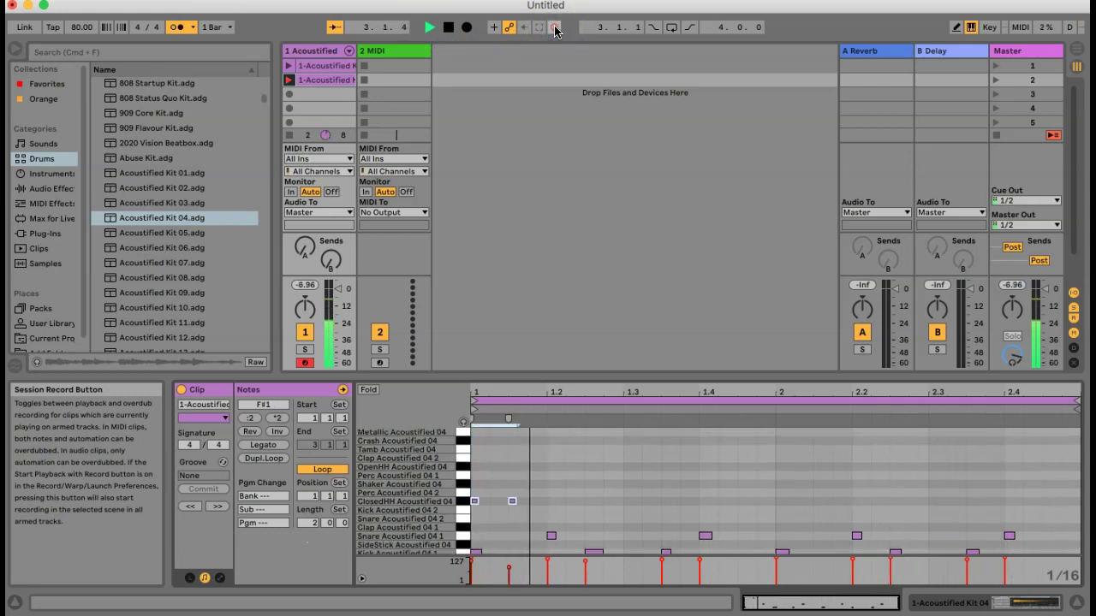
{"action": "key", "text": "t"}
{"action": "key", "text": "t"}
{"action": "key", "text": "t"}
{"action": "key", "text": "t"}
{"action": "key", "text": "t"}
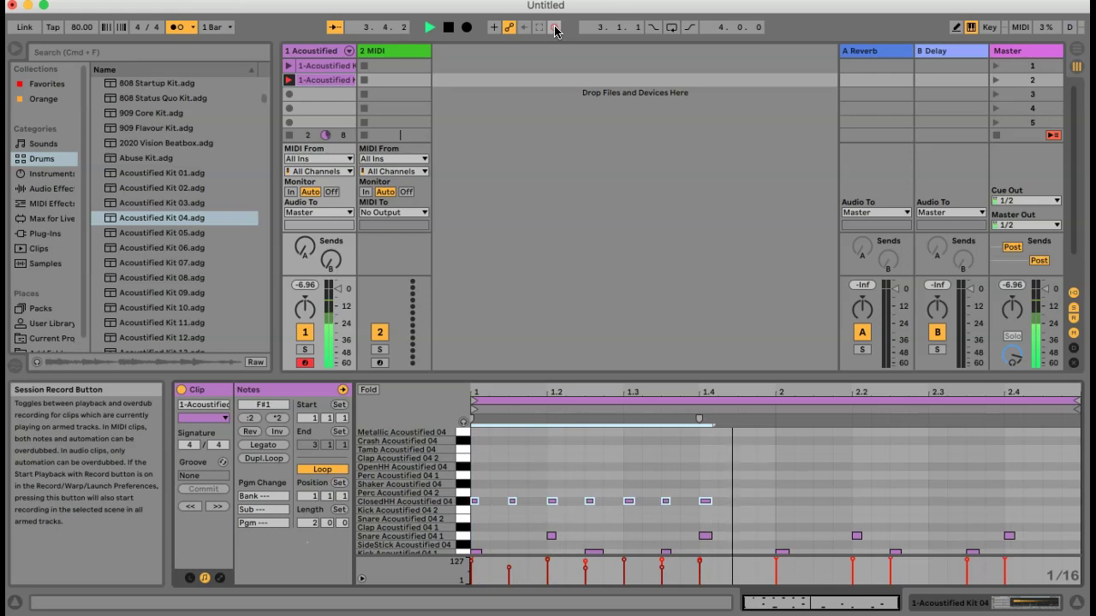
{"action": "key", "text": "t"}
{"action": "key", "text": "t"}
{"action": "key", "text": "t"}
{"action": "key", "text": "t"}
{"action": "key", "text": "t"}
{"action": "key", "text": "t"}
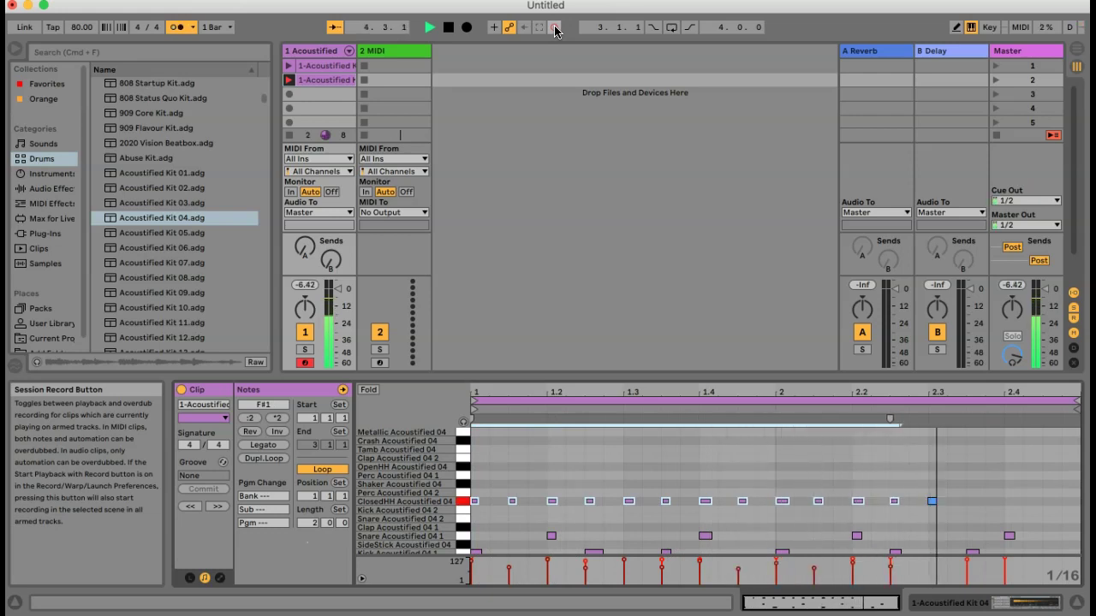
{"action": "left_click", "coordinate": [555, 28]}
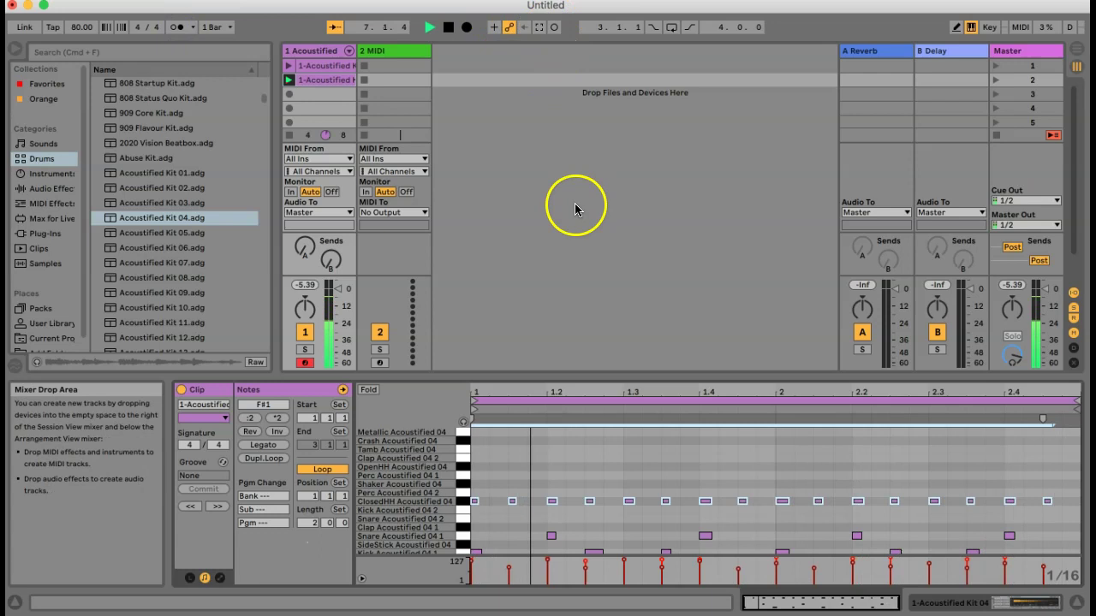
Draw F#1 closed hi-hats on every eighth note of bar 1 in the first drum clip.
{"action": "left_click", "coordinate": [321, 69]}
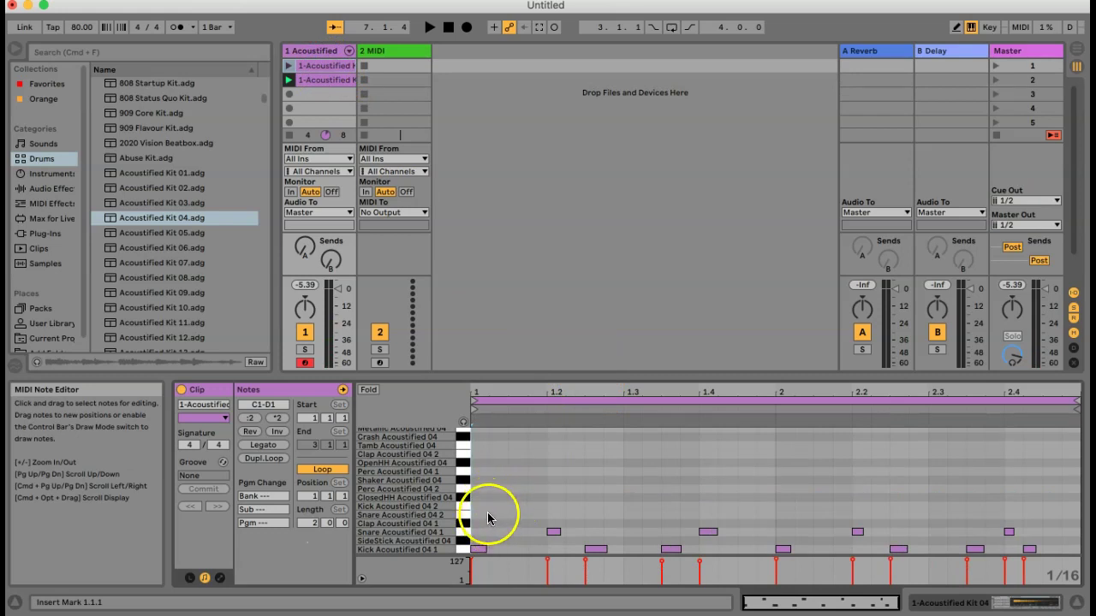
{"action": "left_click", "coordinate": [461, 498]}
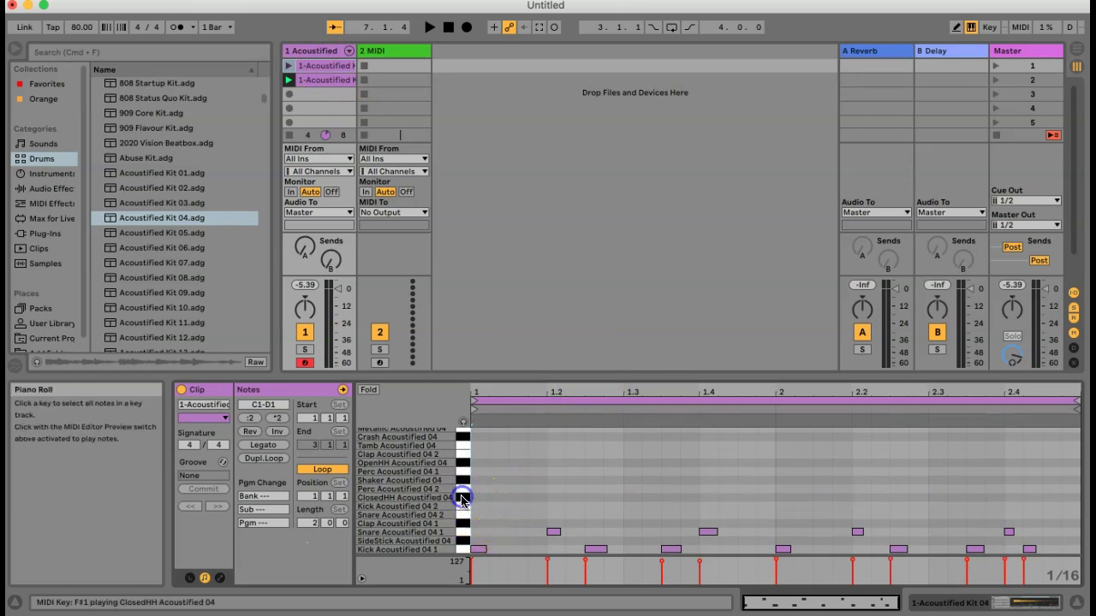
{"action": "left_click", "coordinate": [463, 422]}
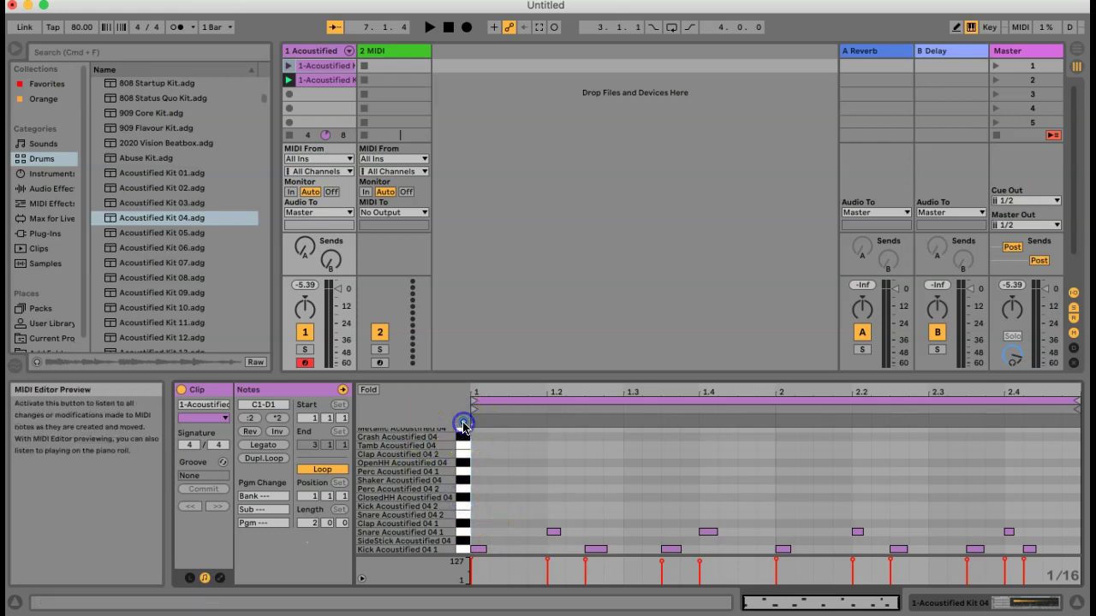
{"action": "double_click", "coordinate": [478, 497]}
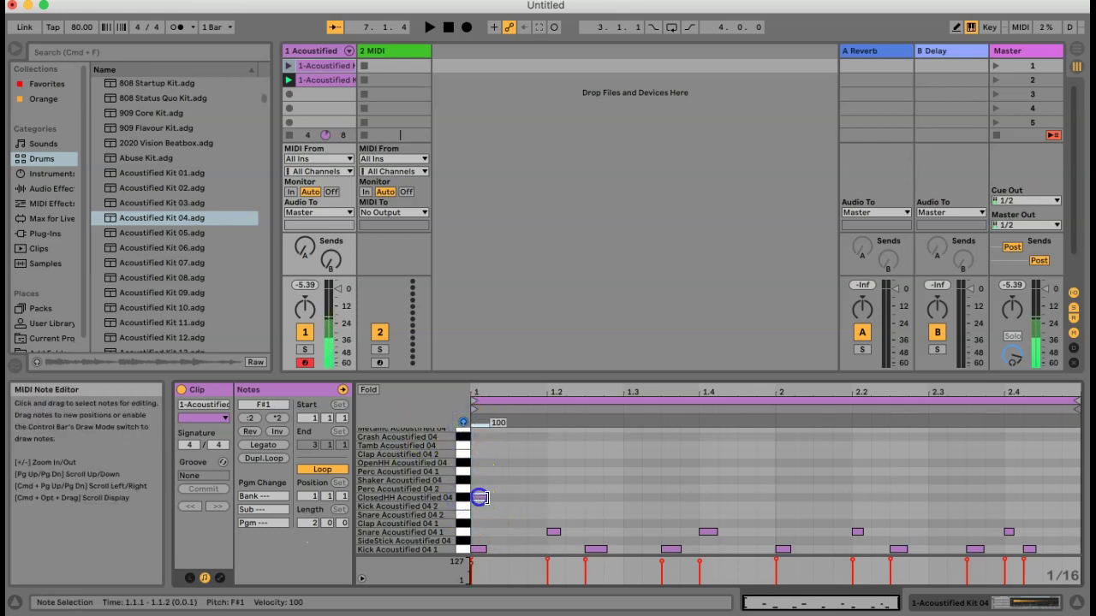
{"action": "double_click", "coordinate": [518, 497]}
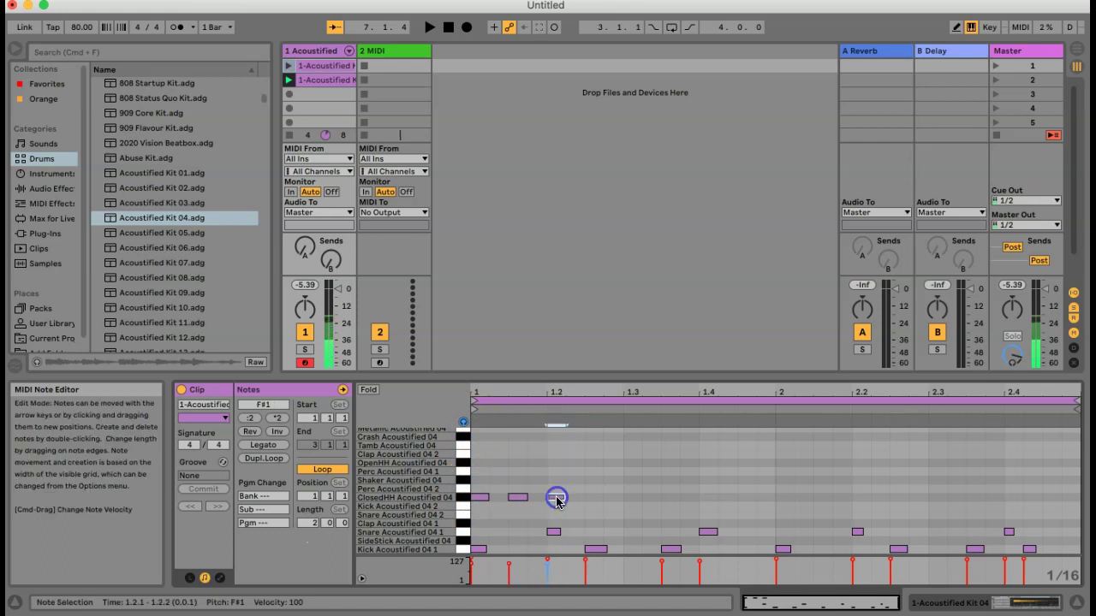
{"action": "double_click", "coordinate": [594, 497]}
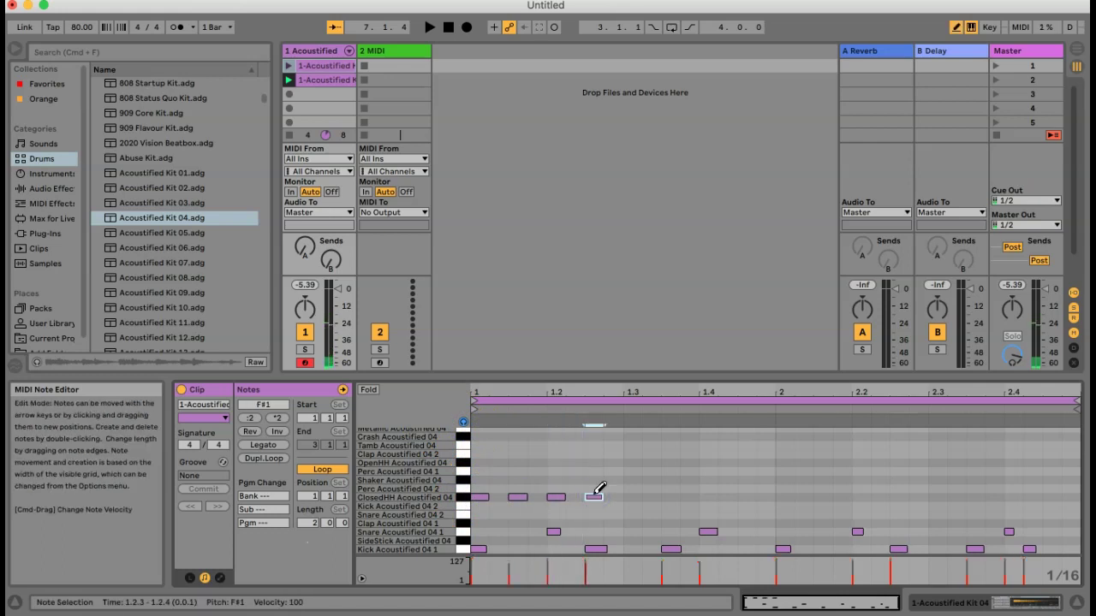
{"action": "left_click", "coordinate": [631, 497]}
{"action": "left_click", "coordinate": [668, 497]}
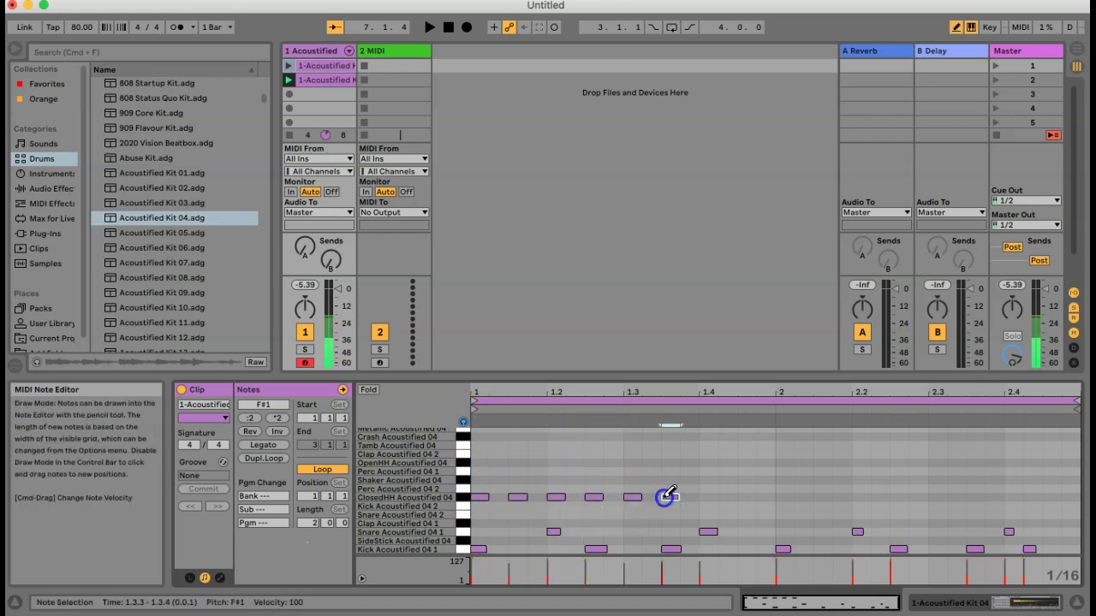
{"action": "left_click", "coordinate": [707, 497]}
{"action": "left_click", "coordinate": [745, 498]}
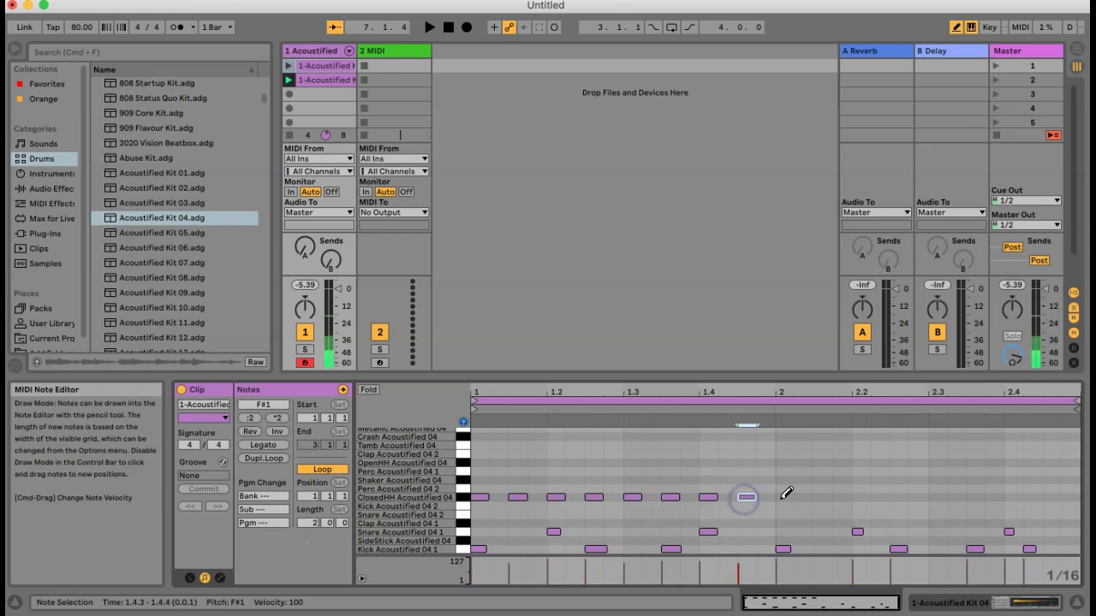
{"action": "left_click", "coordinate": [783, 497]}
{"action": "left_click", "coordinate": [784, 497]}
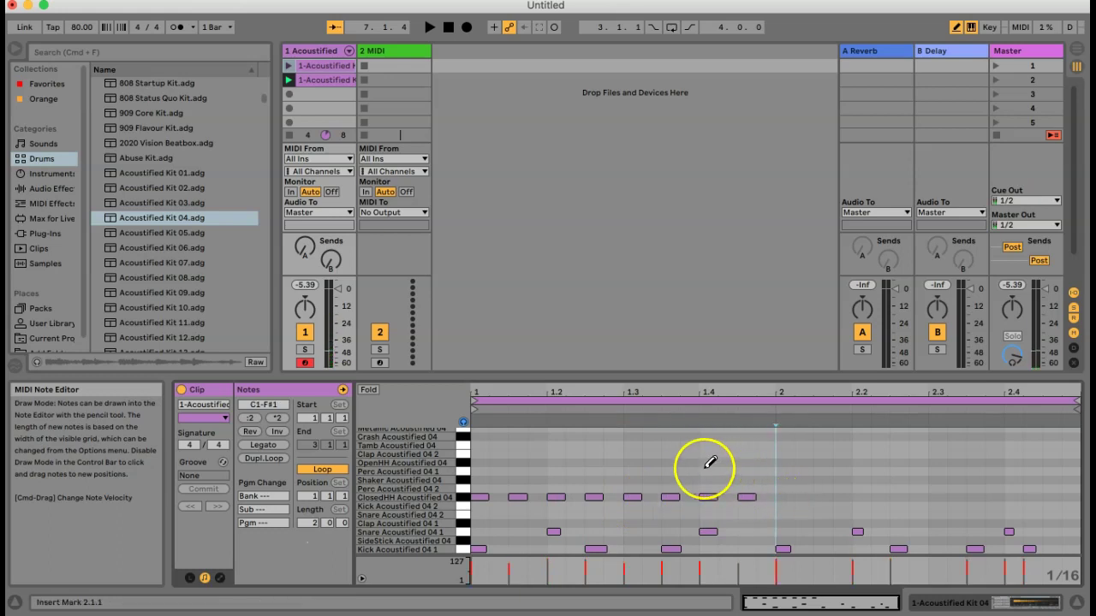
Select the eight bar-1 hi-hats and Alt-drag a copy into bar 2.
{"action": "key", "text": "b"}
{"action": "left_click_drag", "start_coordinate": [477, 482], "coordinate": [756, 506]}
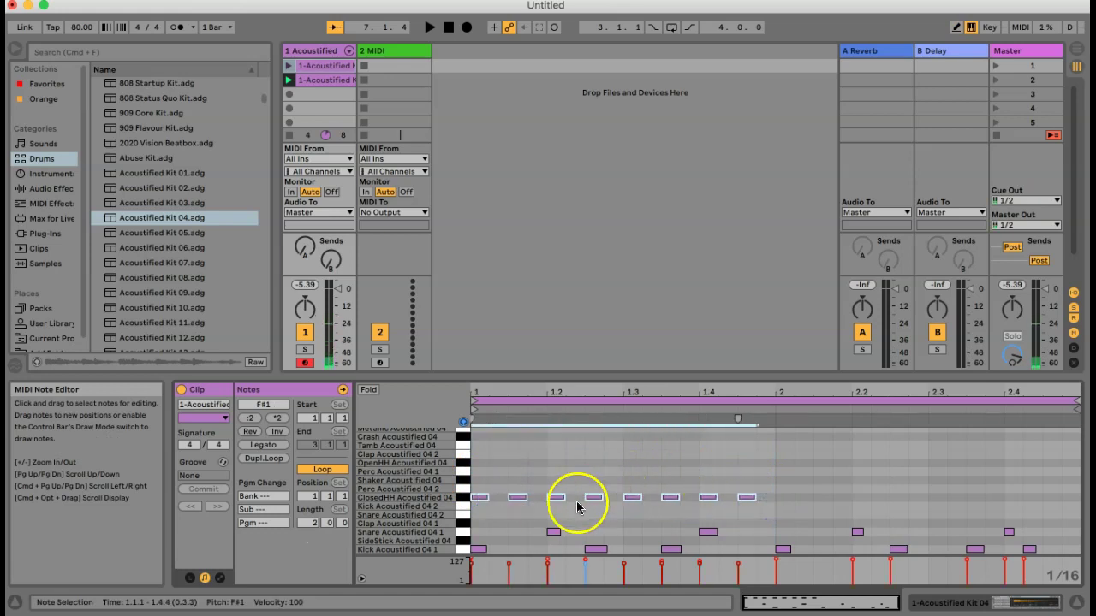
{"action": "left_click", "coordinate": [476, 500]}
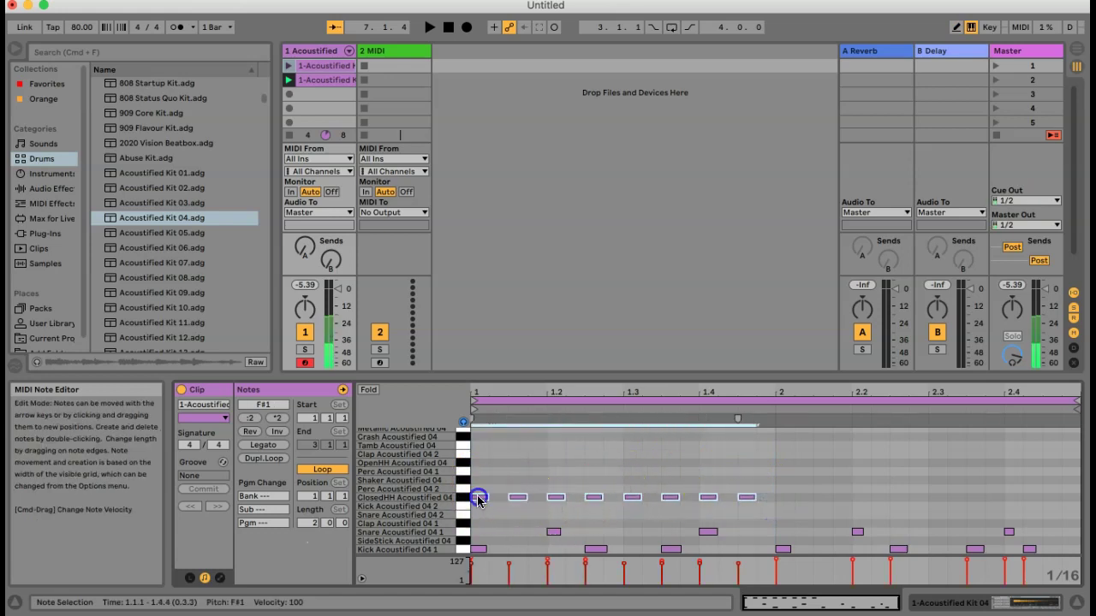
{"action": "left_click_drag", "start_coordinate": [479, 499], "coordinate": [781, 499]}
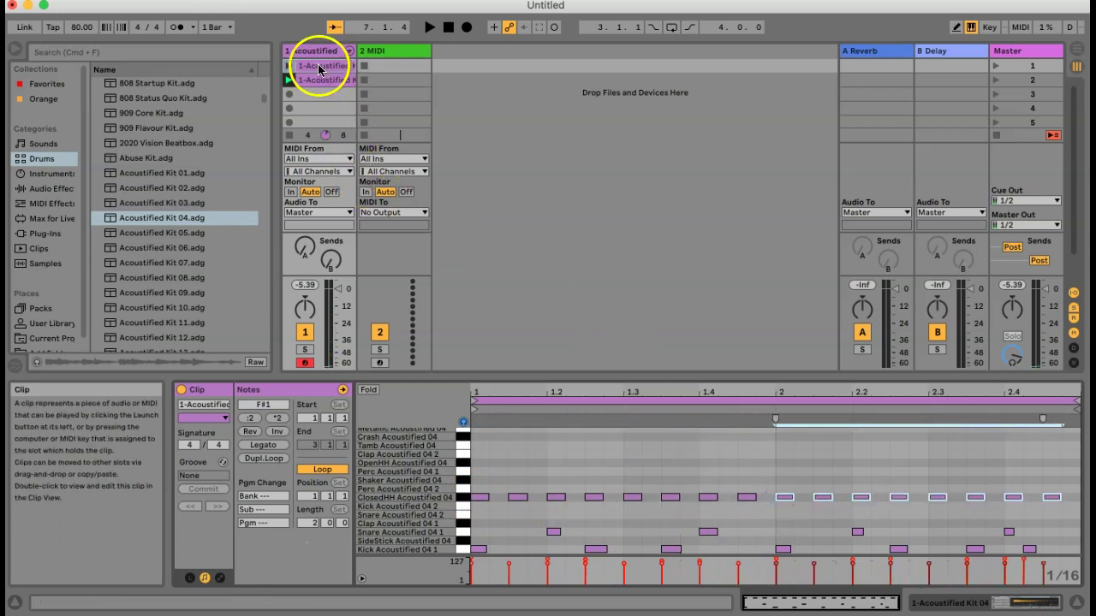
Launch the hi-hat drum clip and Alt-drag a copy of it over the second clip slot.
{"action": "left_click", "coordinate": [289, 66]}
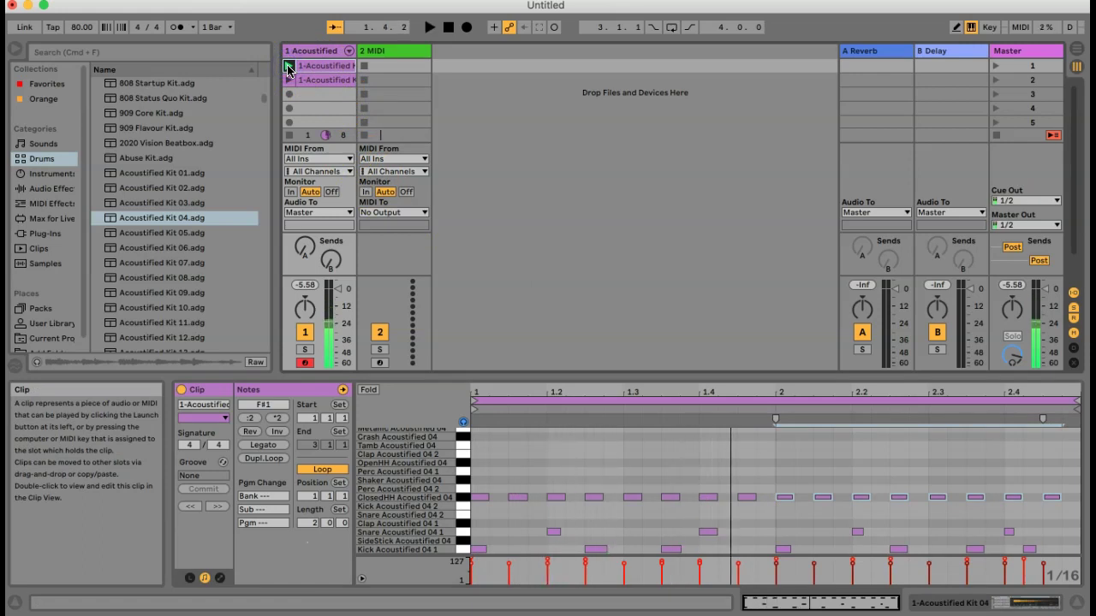
{"action": "left_click", "coordinate": [309, 79]}
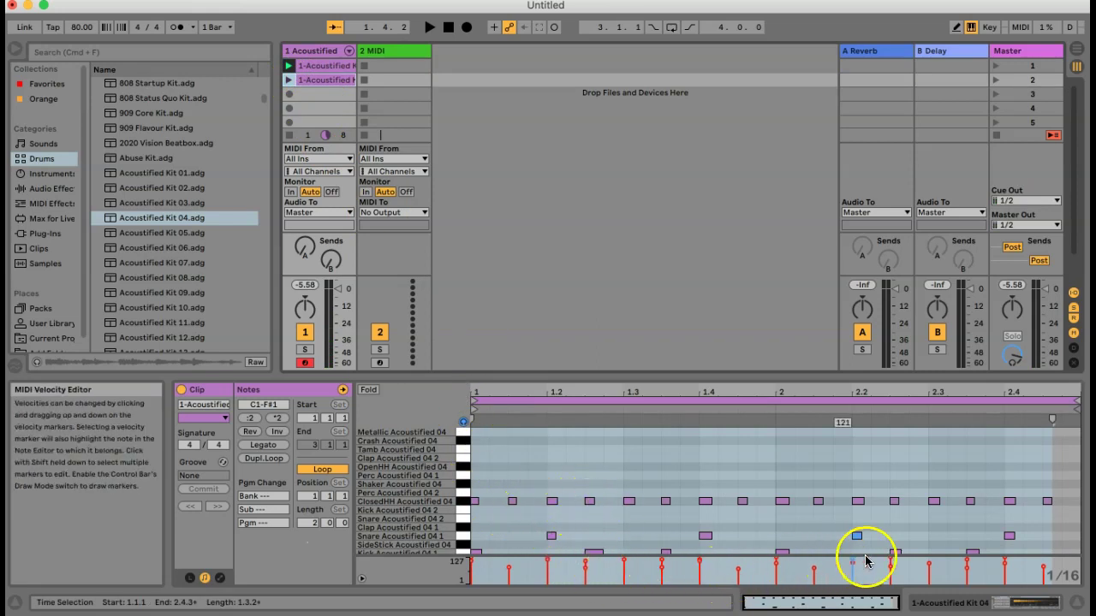
{"action": "left_click", "coordinate": [320, 69]}
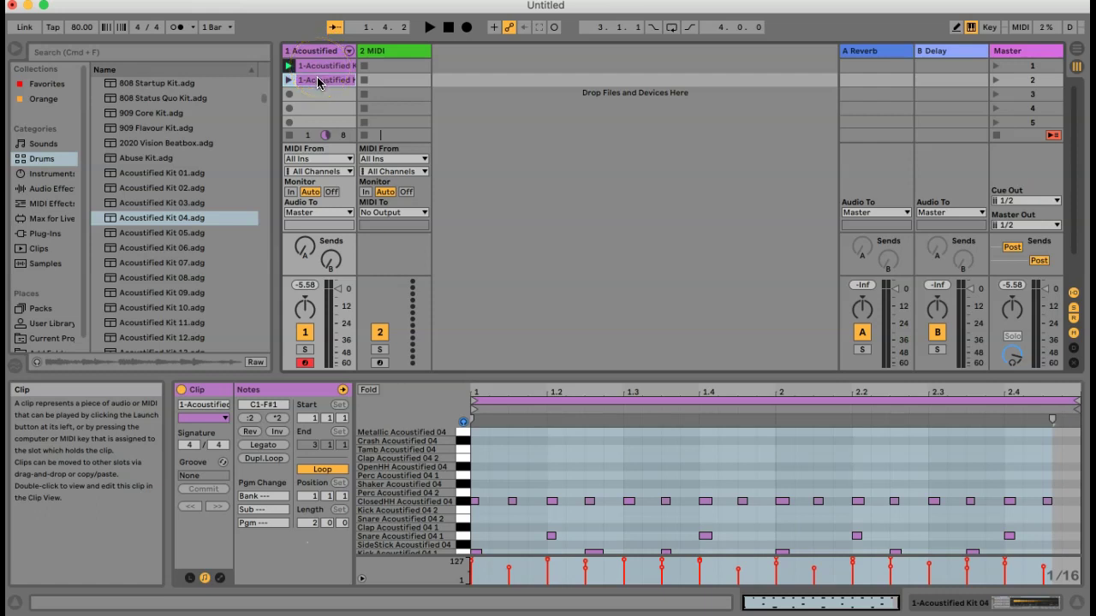
{"action": "left_click_drag", "start_coordinate": [318, 80], "coordinate": [319, 81]}
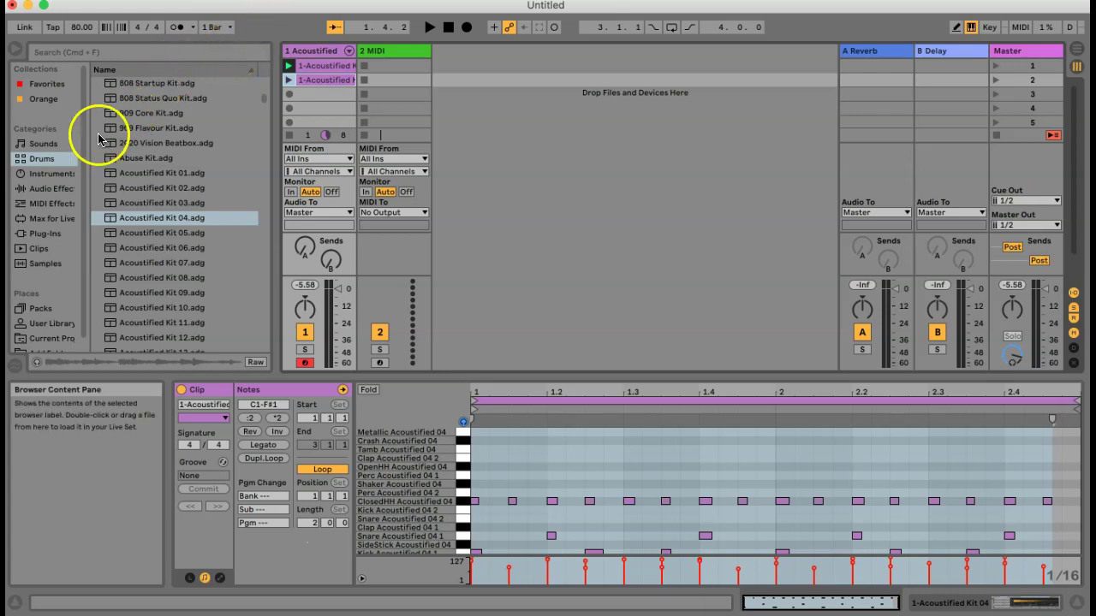
Browse Sounds in the browser, collapsing Bass to reach the Pad presets.
{"action": "left_click", "coordinate": [41, 143]}
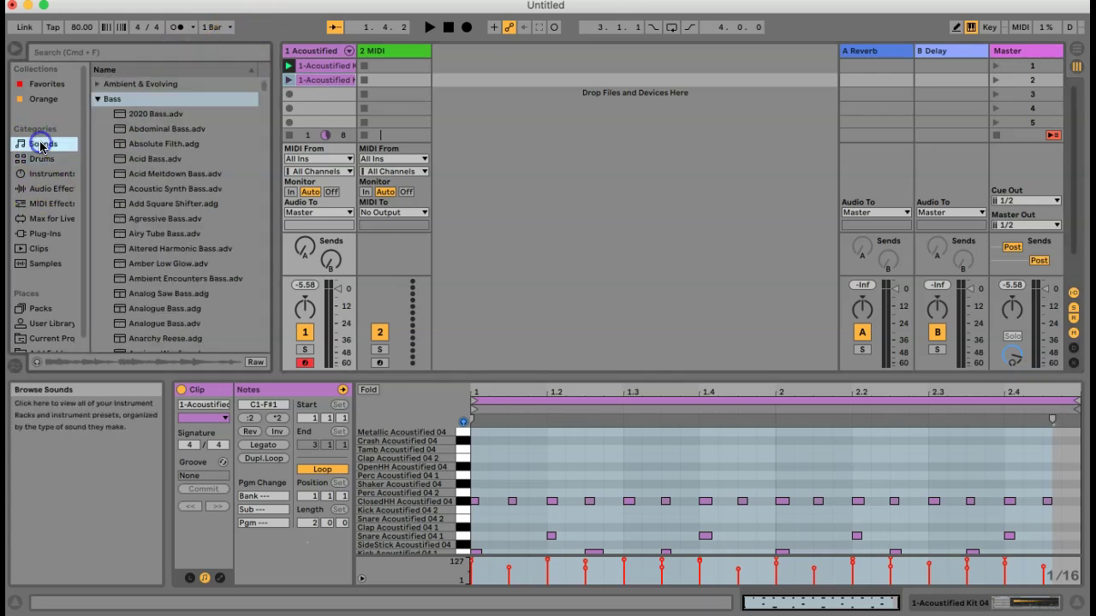
{"action": "left_click", "coordinate": [96, 100]}
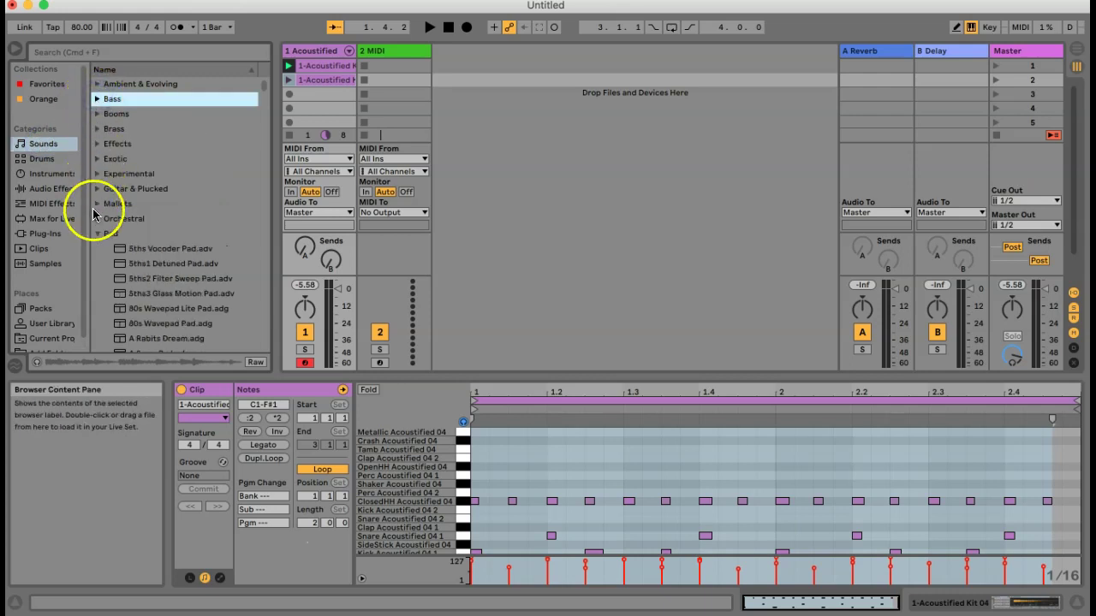
{"action": "scroll", "coordinate": [150, 256], "scroll_direction": "down", "scroll_amount": 2}
{"action": "scroll", "coordinate": [155, 261], "scroll_direction": "down", "scroll_amount": 1}
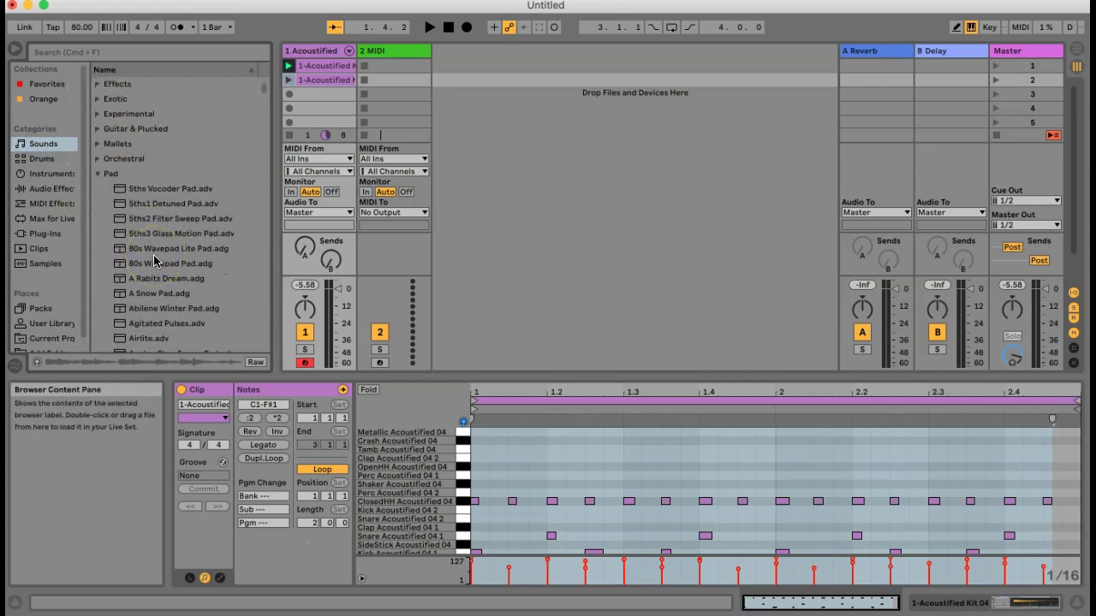
{"action": "scroll", "coordinate": [154, 261], "scroll_direction": "down", "scroll_amount": 7}
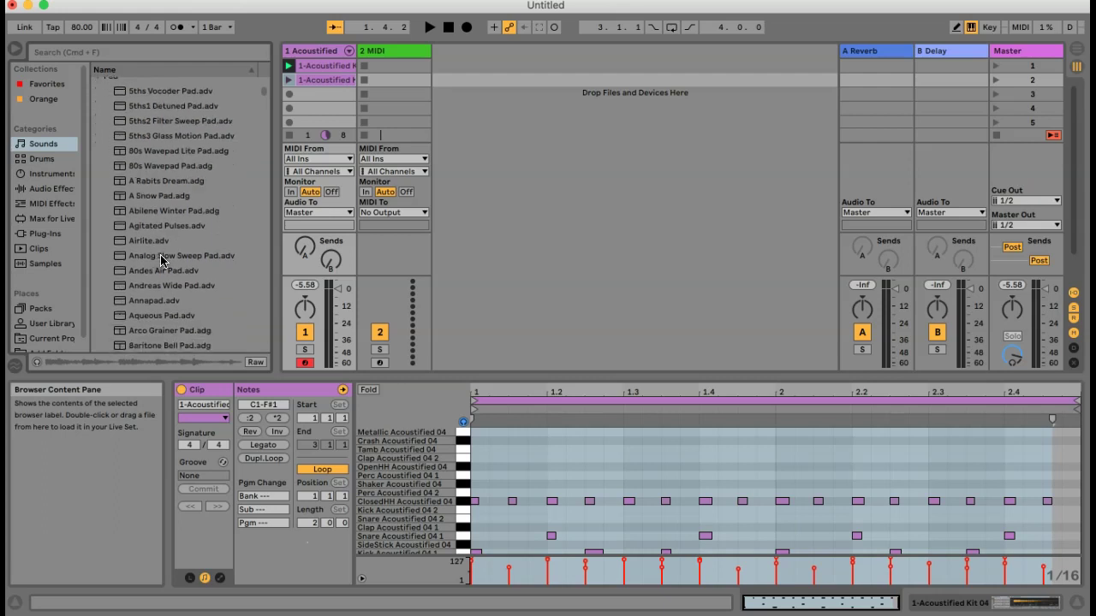
Enable preview and audition the 80s Wavepad and Andreas Wide Pad presets.
{"action": "left_click", "coordinate": [37, 362]}
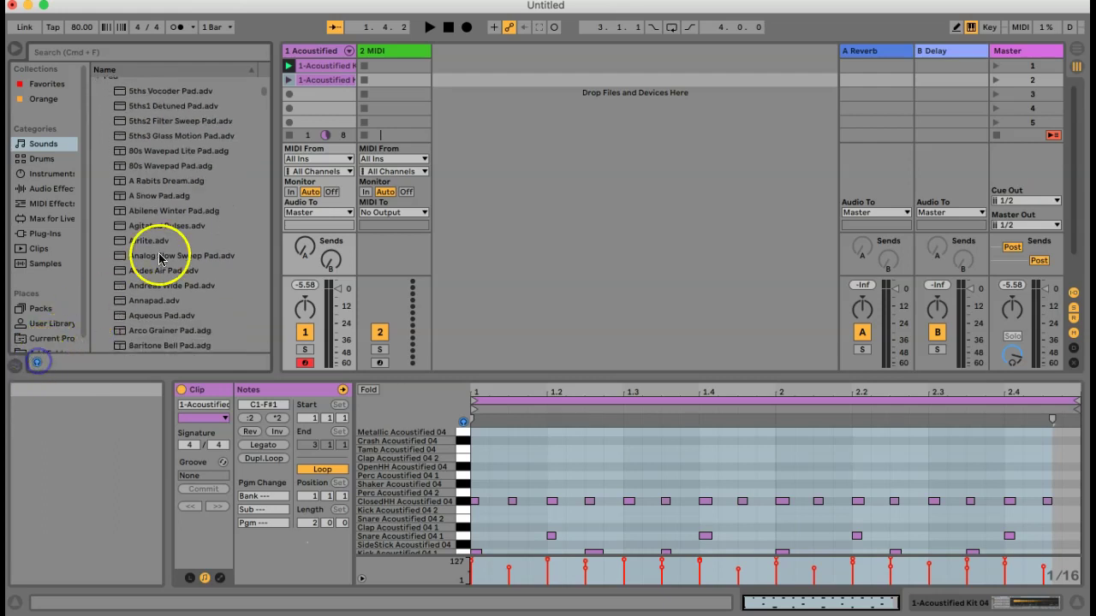
{"action": "left_click", "coordinate": [160, 166]}
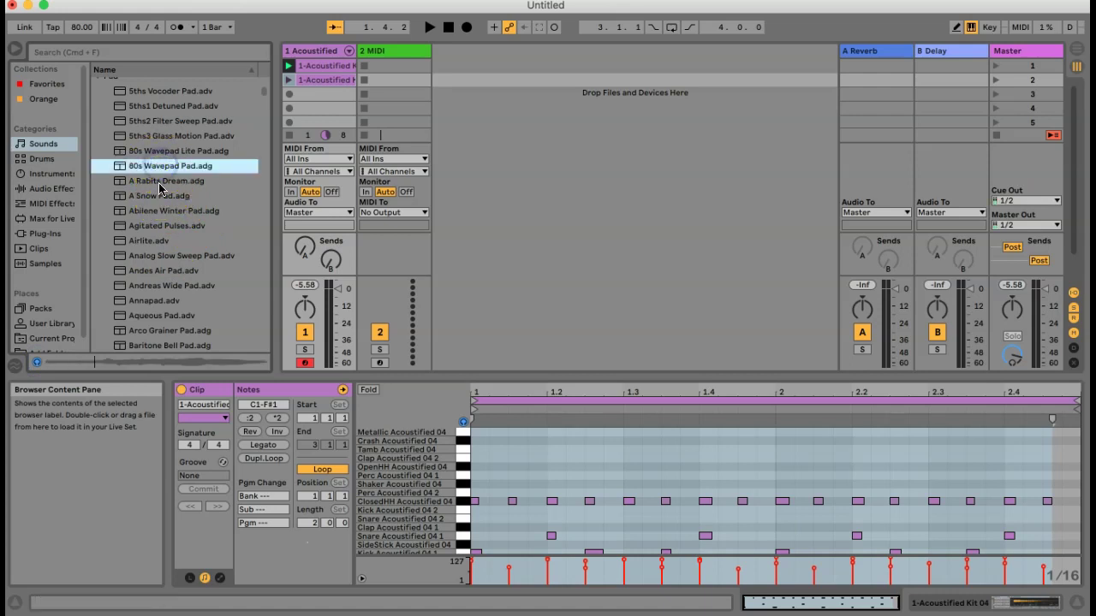
{"action": "left_click", "coordinate": [158, 287]}
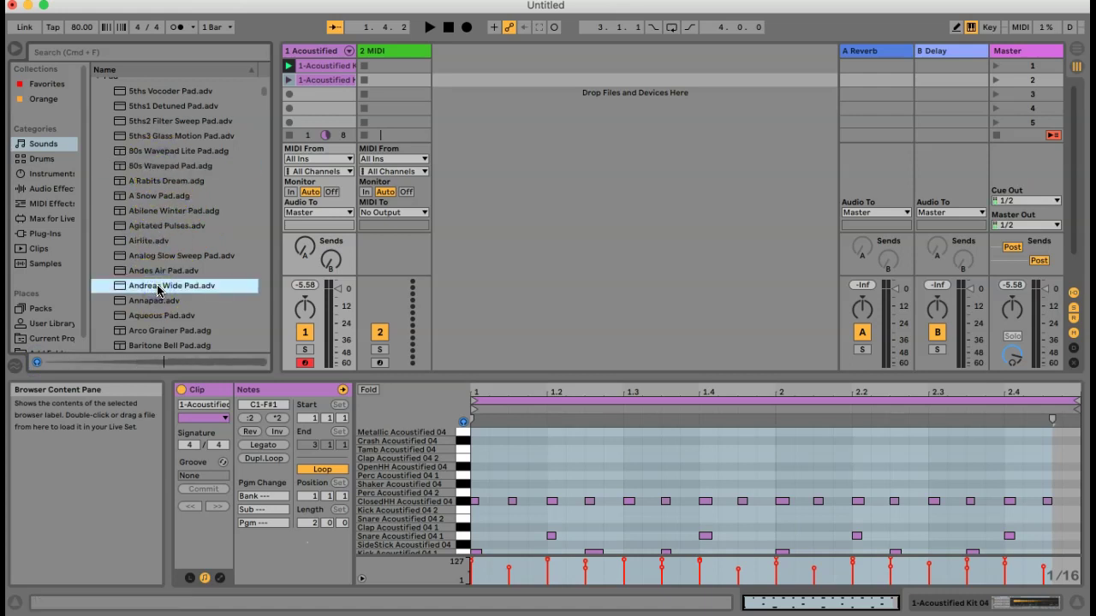
Drag Analog Slow Sweep Pad onto track 2, then select the drum track.
{"action": "left_click", "coordinate": [155, 256]}
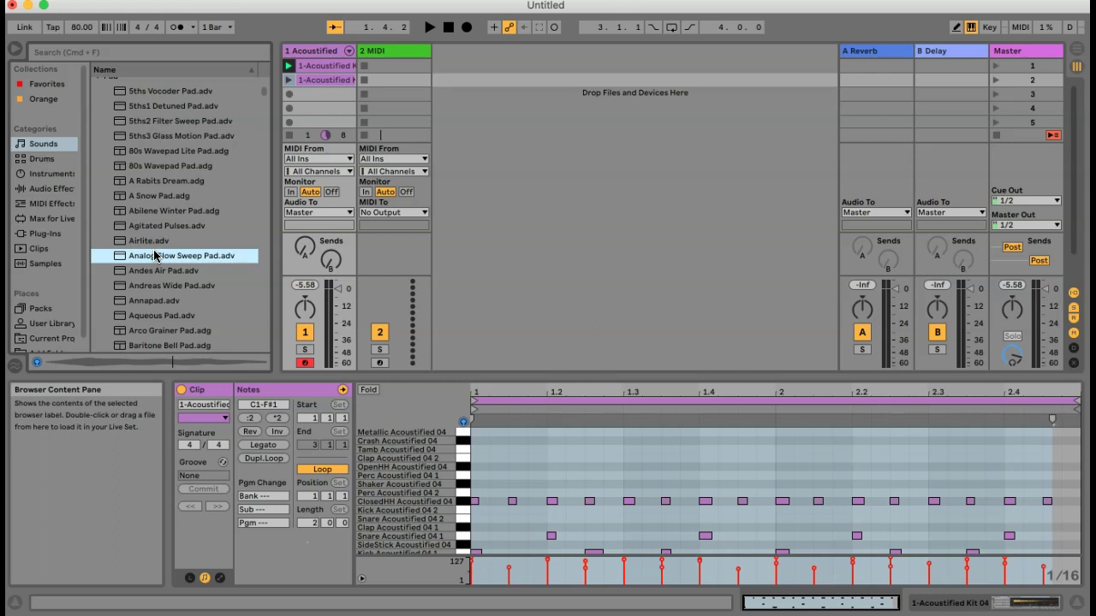
{"action": "left_click_drag", "start_coordinate": [155, 255], "coordinate": [324, 142]}
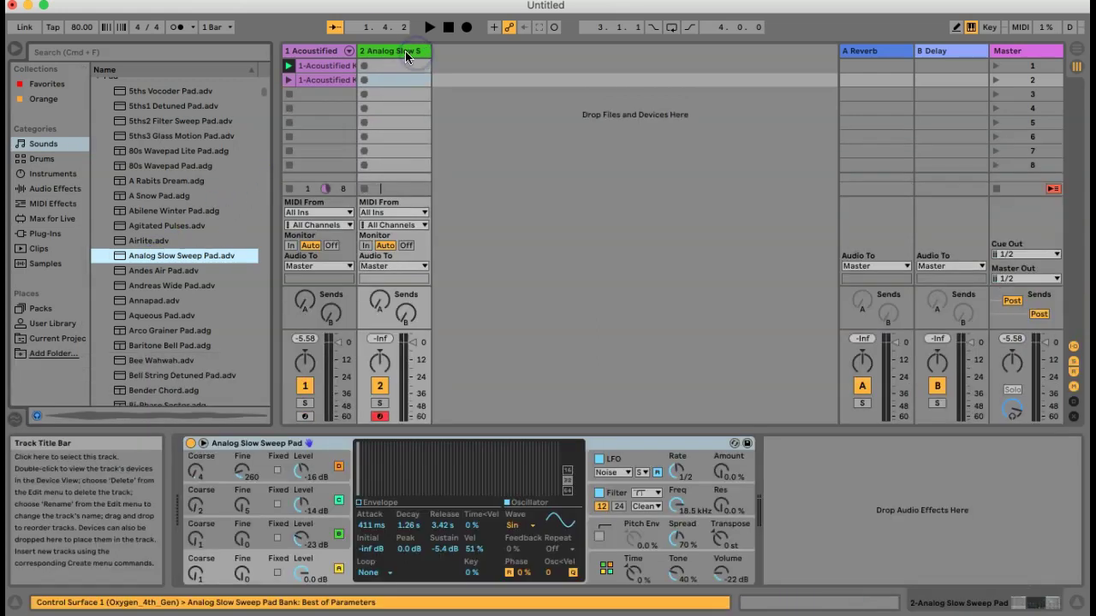
{"action": "left_click", "coordinate": [315, 51]}
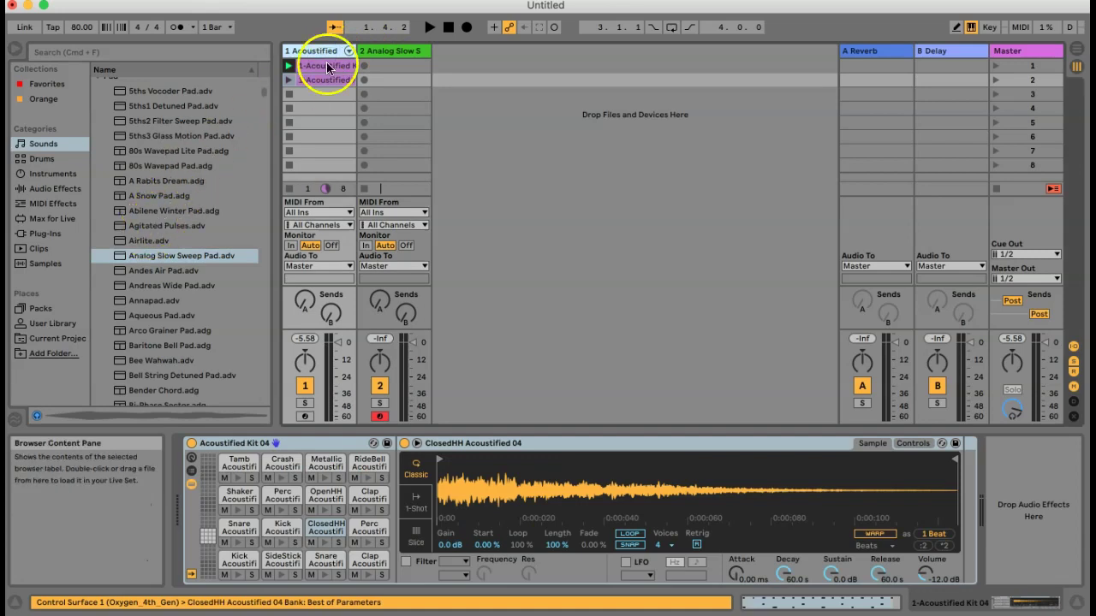
Undo the pad accidentally loaded on track 1, restoring the Acoustified drum kit.
{"action": "double_click", "coordinate": [155, 255]}
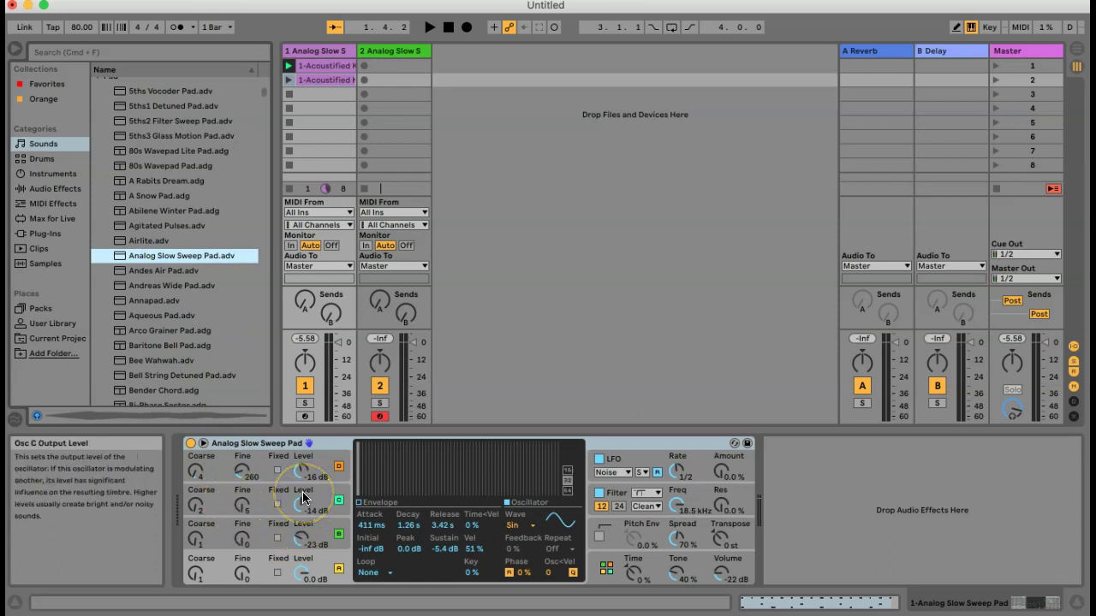
{"action": "key", "text": "space"}
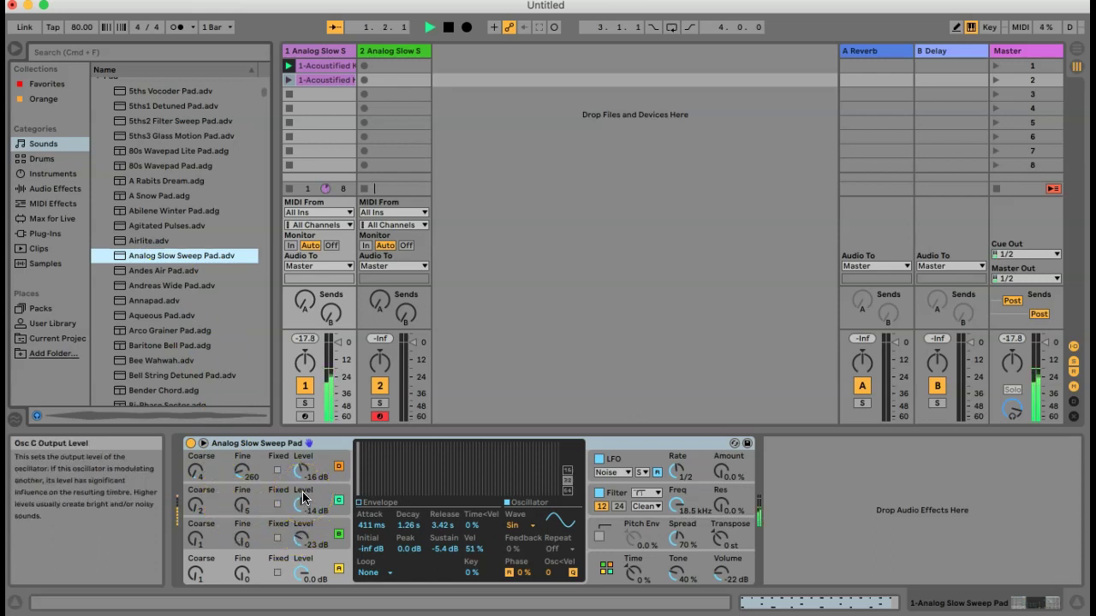
{"action": "double_click", "coordinate": [335, 66]}
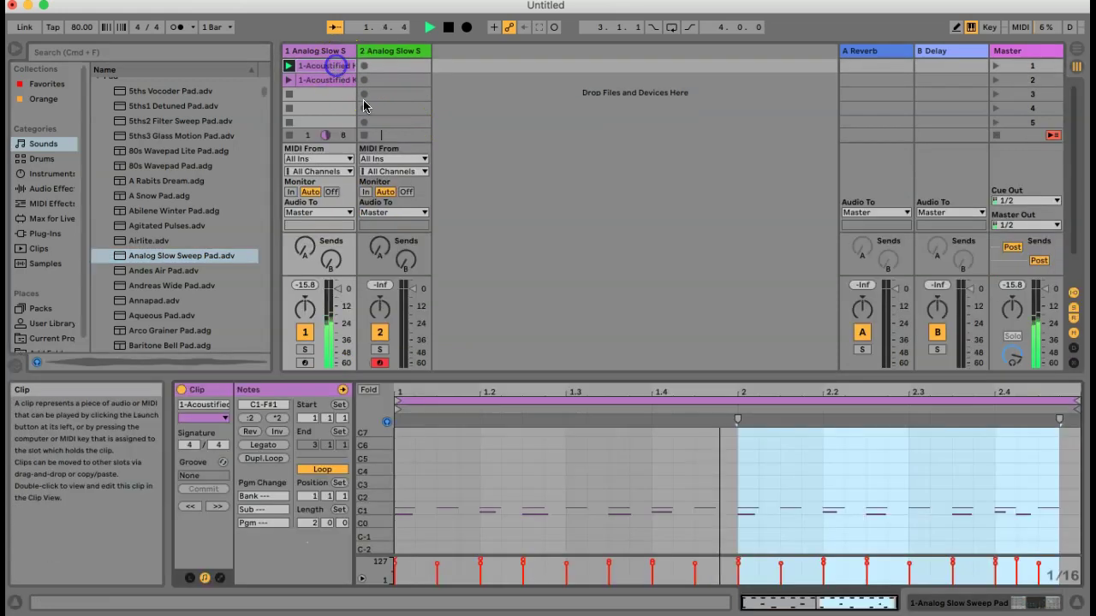
{"action": "double_click", "coordinate": [378, 507]}
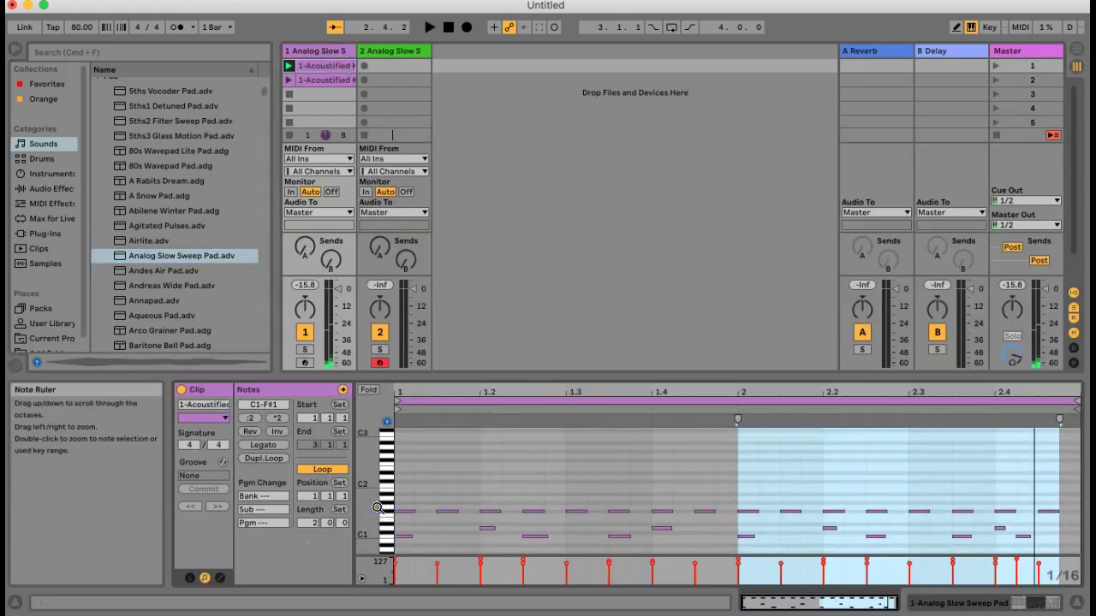
{"action": "key", "text": "shift+Tab"}
{"action": "left_click", "coordinate": [390, 500]}
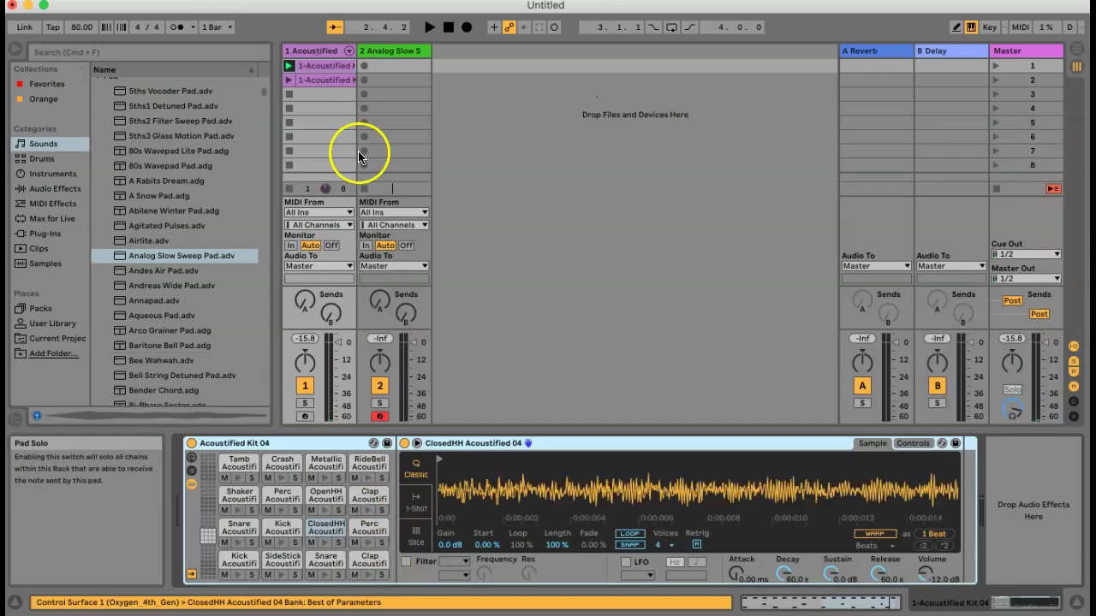
Record a four-bar chord clip into the pad track's first slot, loop it and open its notes.
{"action": "left_click", "coordinate": [392, 50]}
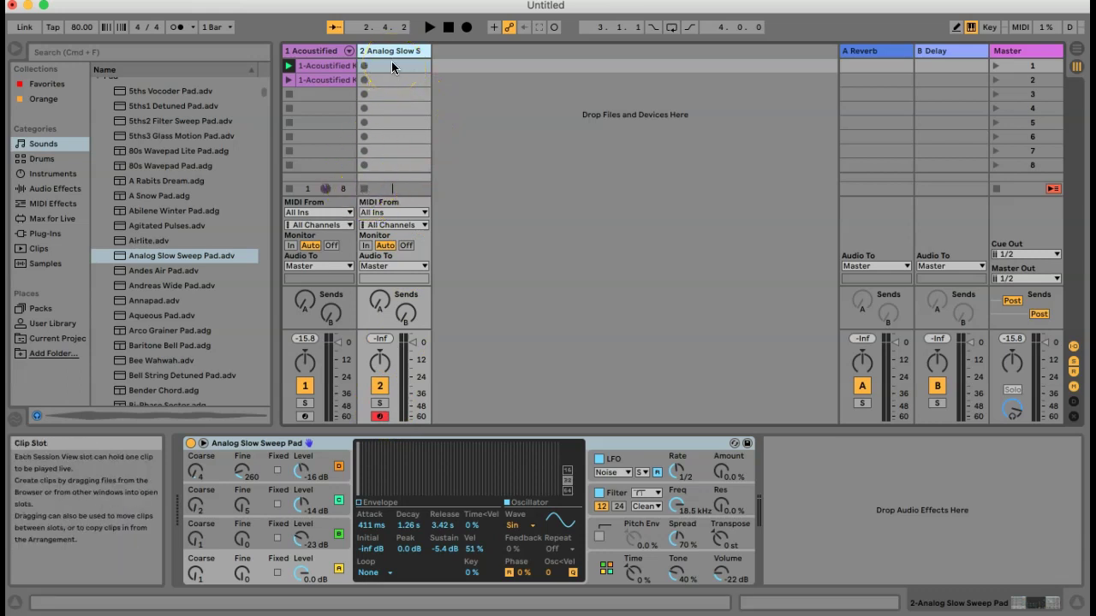
{"action": "key", "text": "space"}
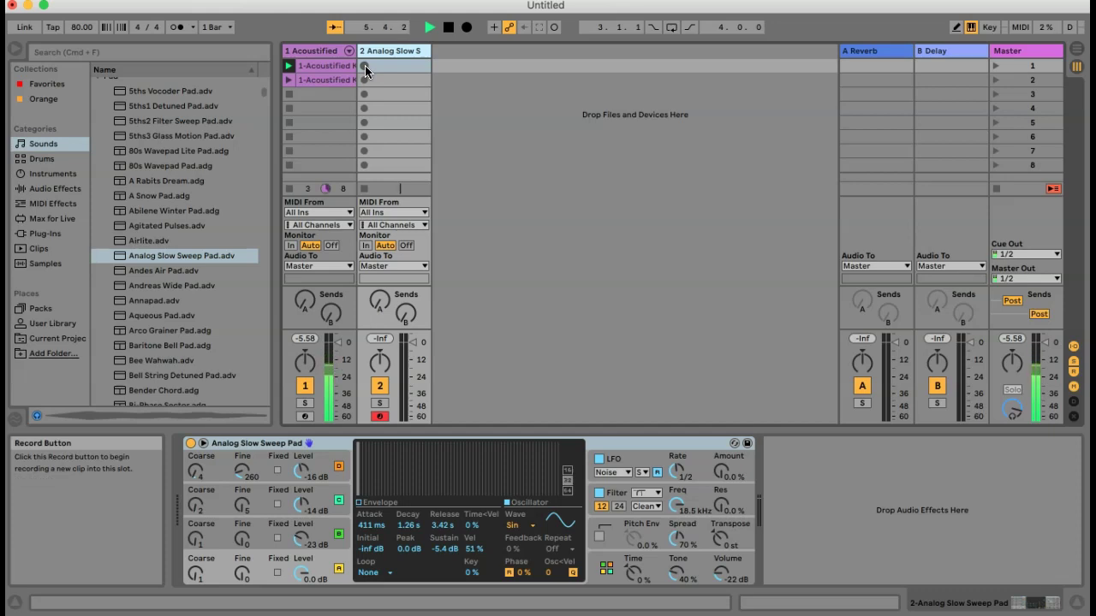
{"action": "left_click", "coordinate": [365, 68]}
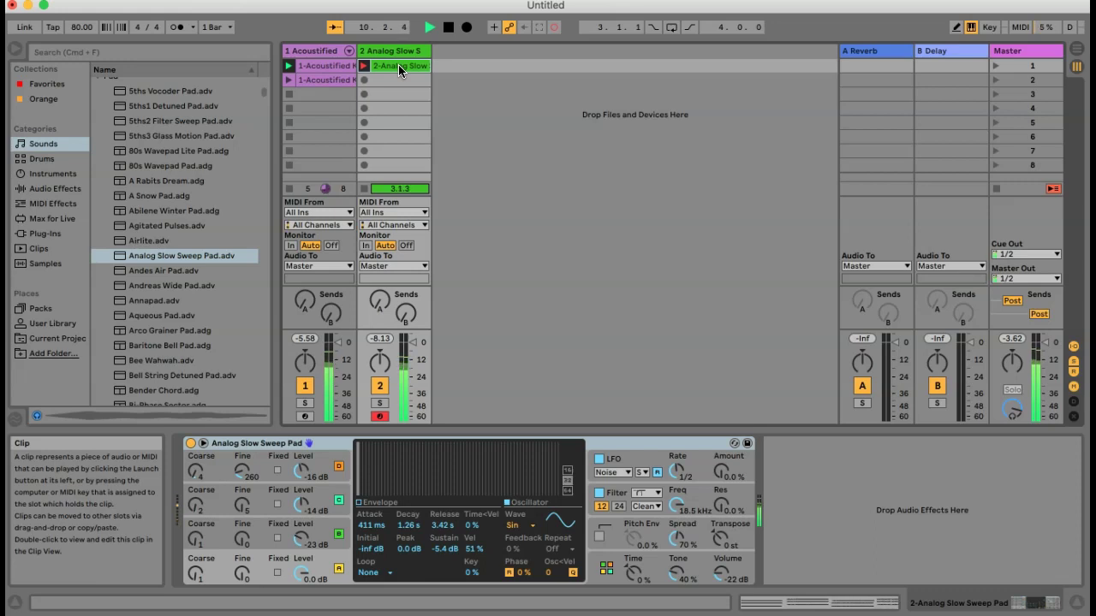
{"action": "left_click", "coordinate": [364, 66]}
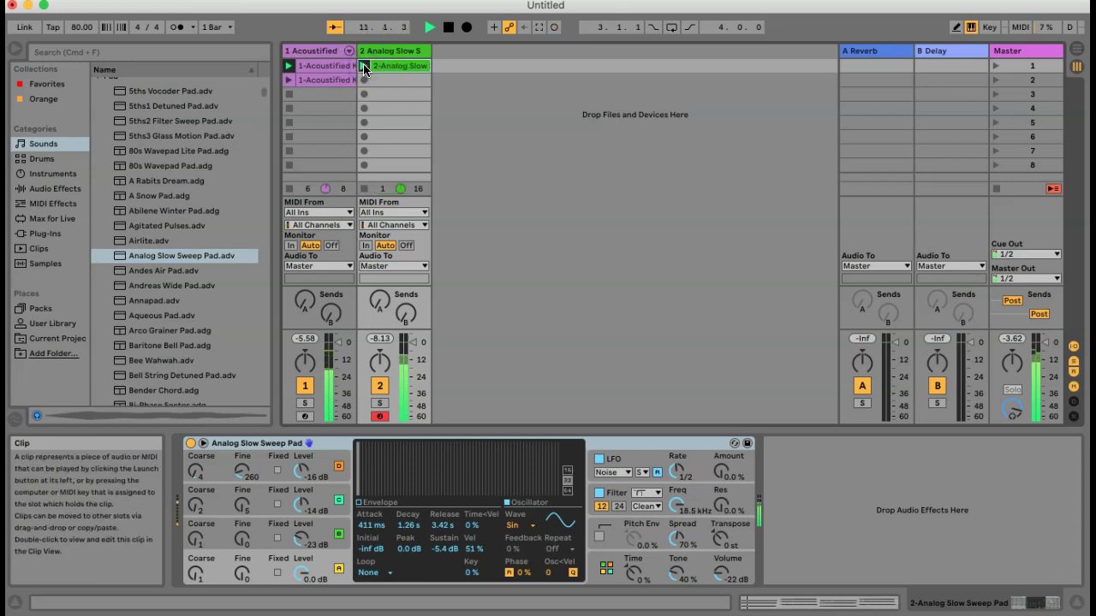
{"action": "left_click", "coordinate": [399, 66]}
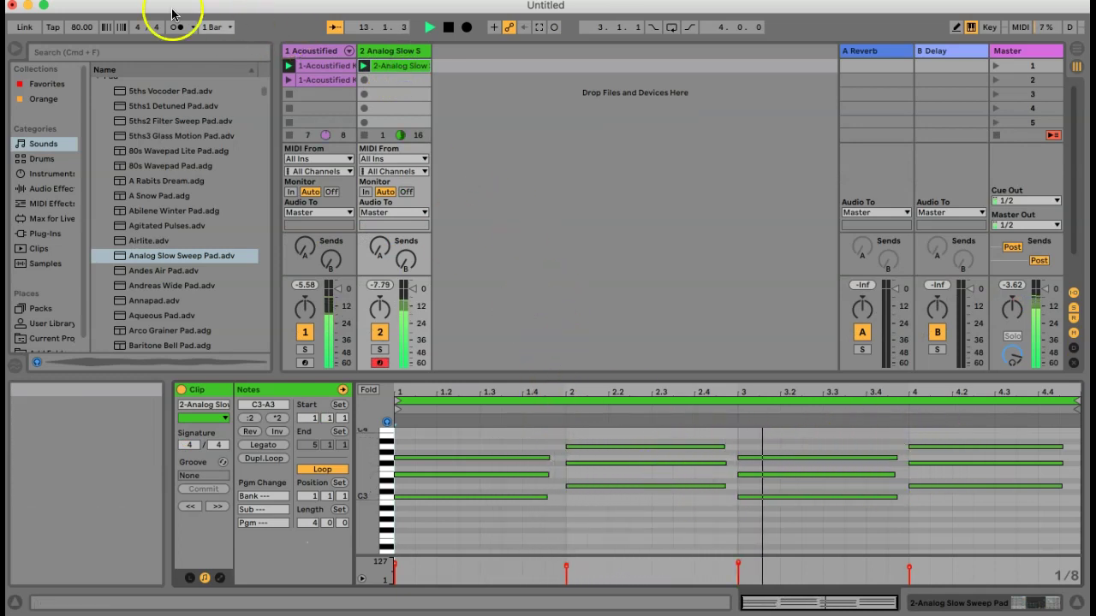
Choose Quarter-Note Quantization under Edit > Record Quantization.
{"action": "left_click", "coordinate": [92, 7]}
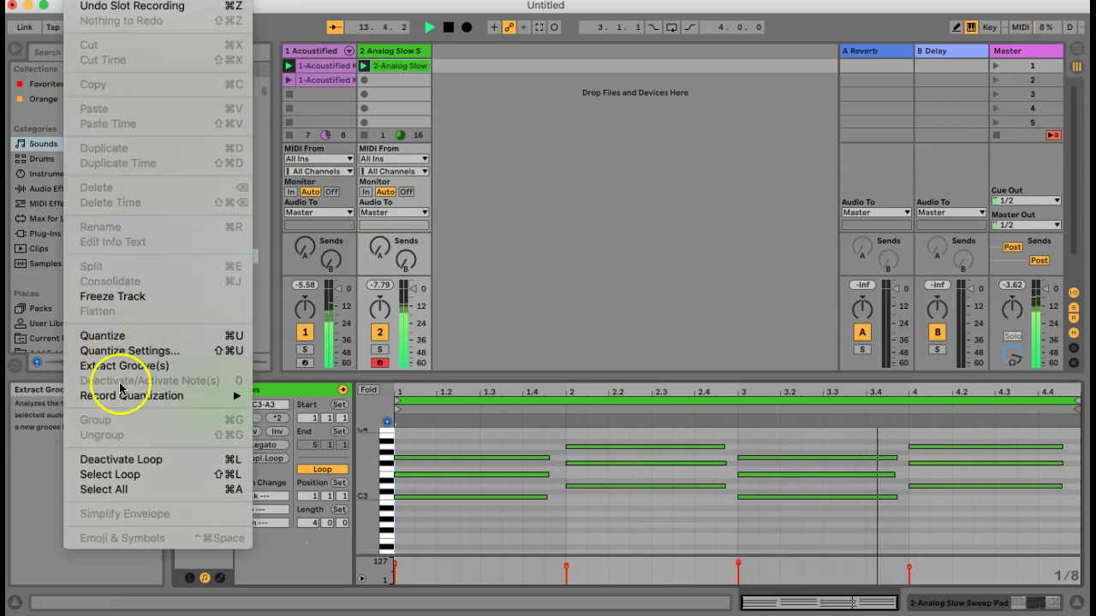
{"action": "left_click", "coordinate": [733, 130]}
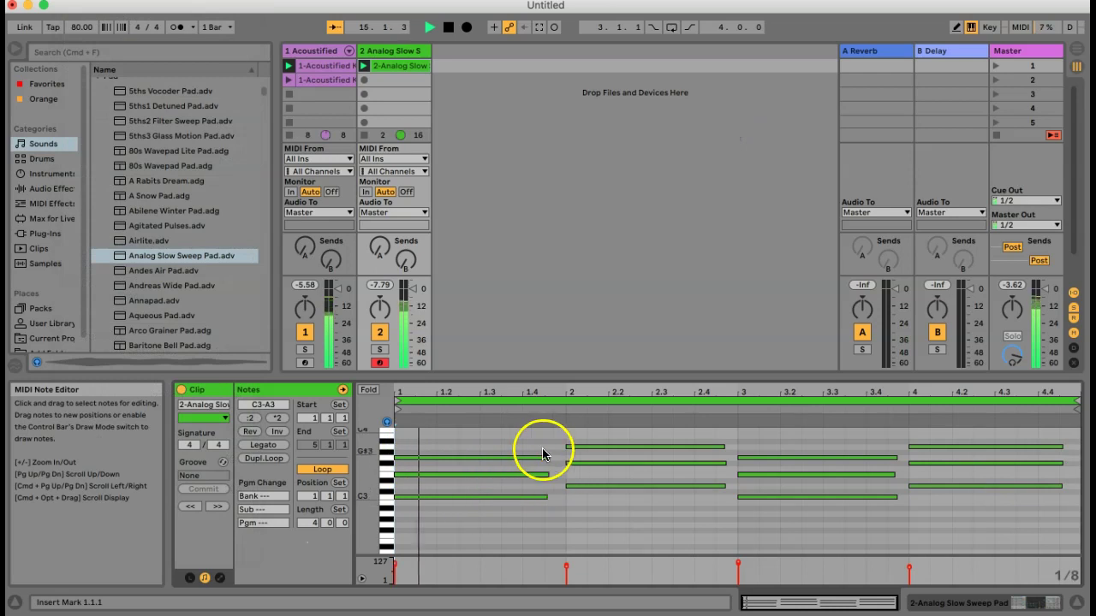
{"action": "left_click", "coordinate": [93, 2]}
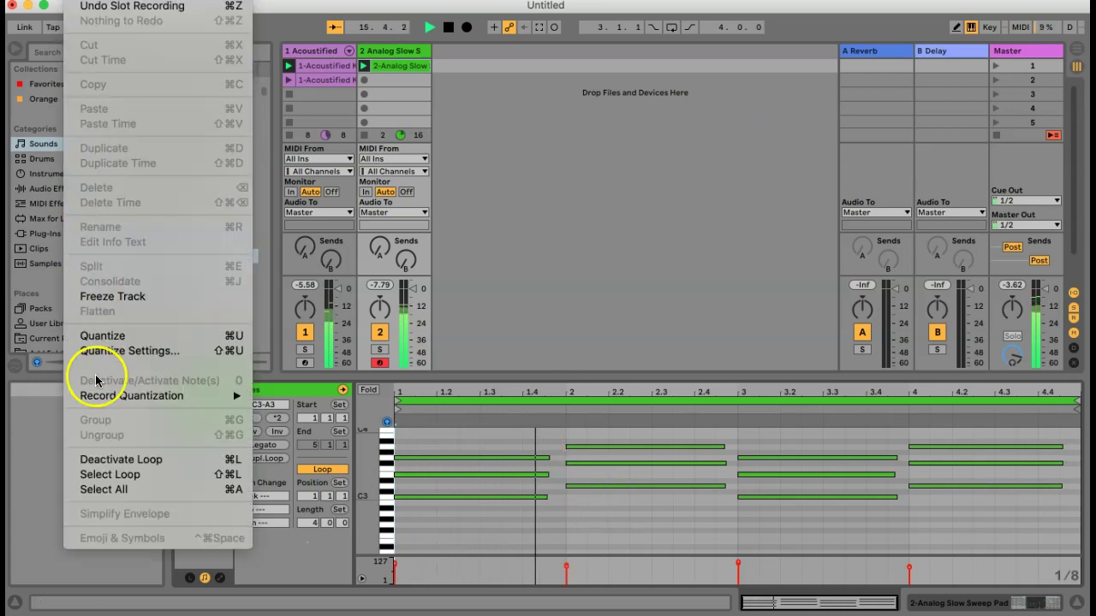
{"action": "mouse_move", "coordinate": [94, 395]}
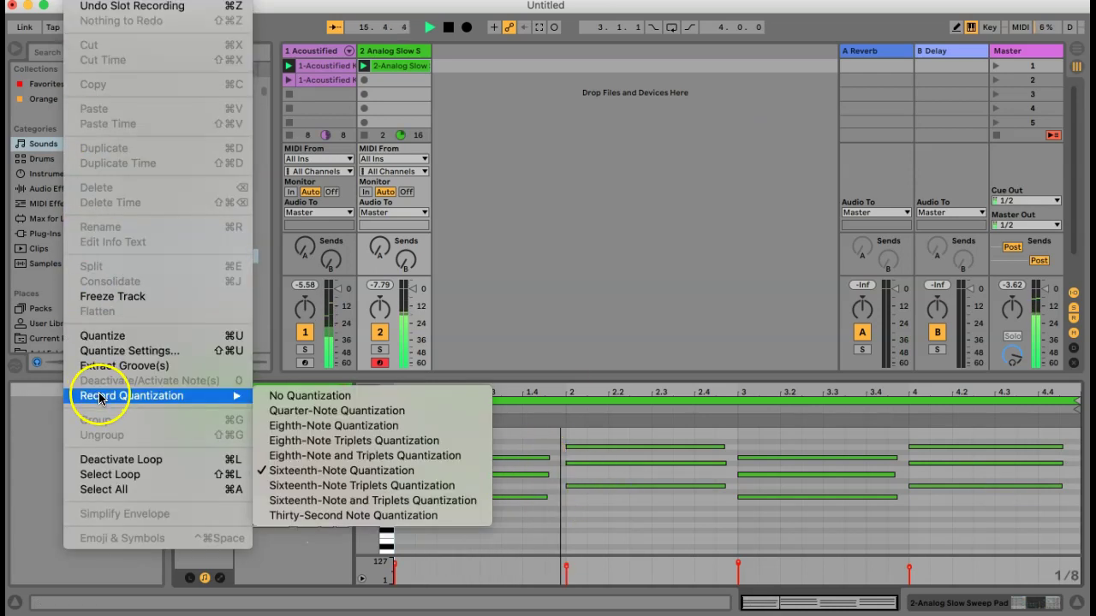
{"action": "left_click", "coordinate": [308, 410]}
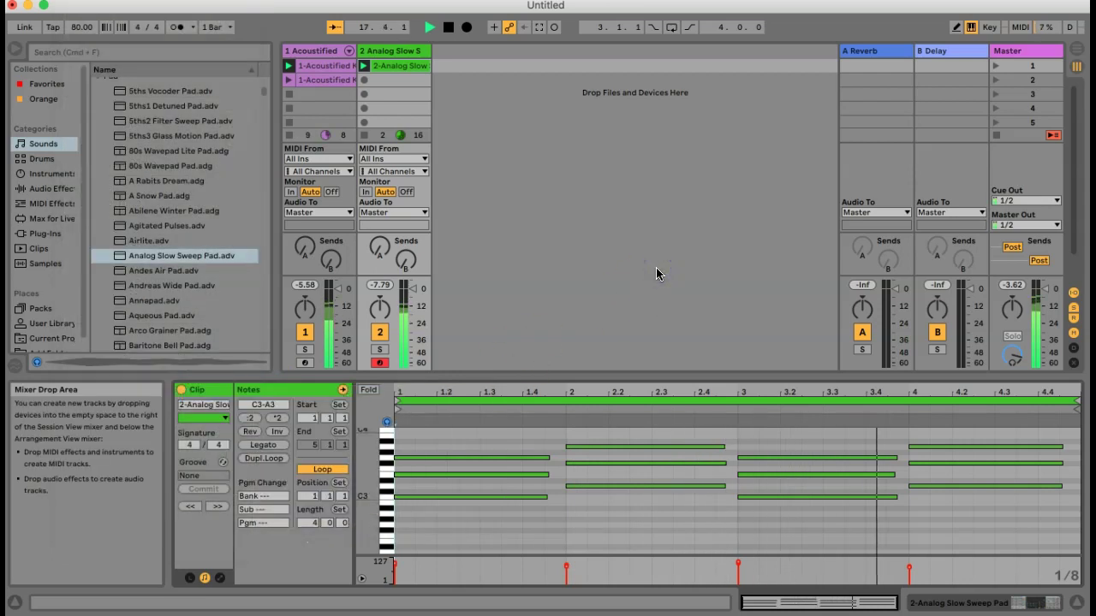
Collapse the Pad preset folder and expand the Bass folder in the browser.
{"action": "left_click", "coordinate": [402, 53]}
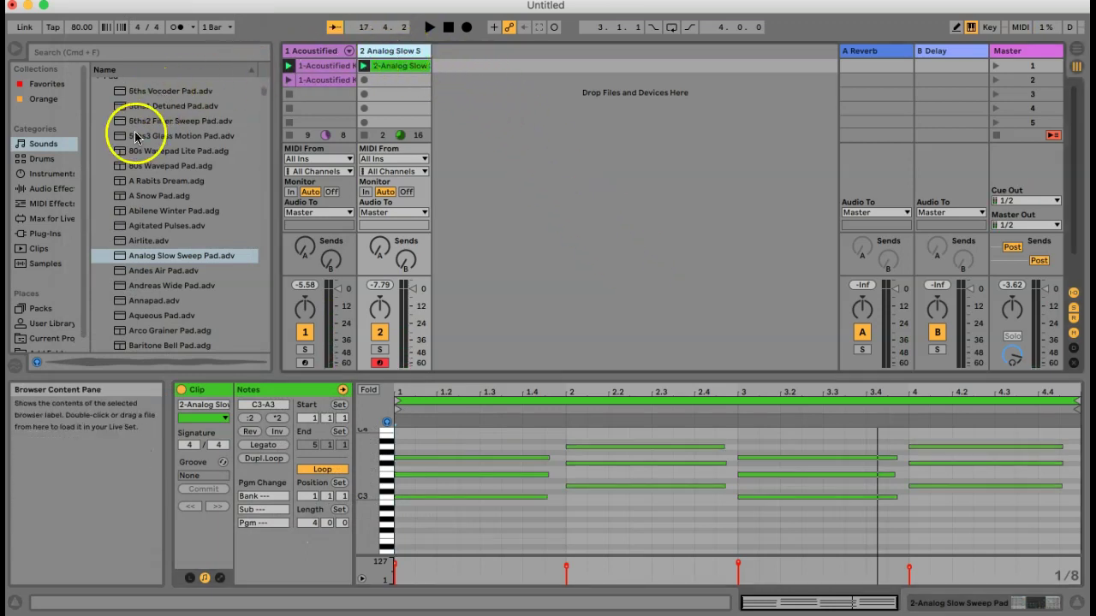
{"action": "scroll", "coordinate": [153, 162], "scroll_direction": "up", "scroll_amount": 3}
{"action": "left_click", "coordinate": [97, 165]}
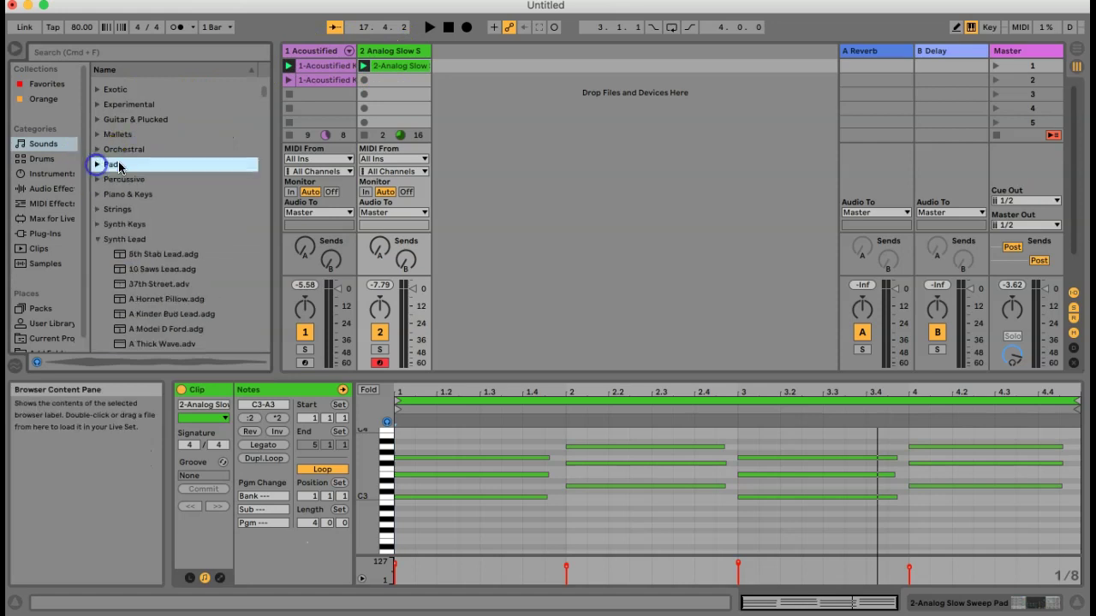
{"action": "scroll", "coordinate": [120, 163], "scroll_direction": "up", "scroll_amount": 3}
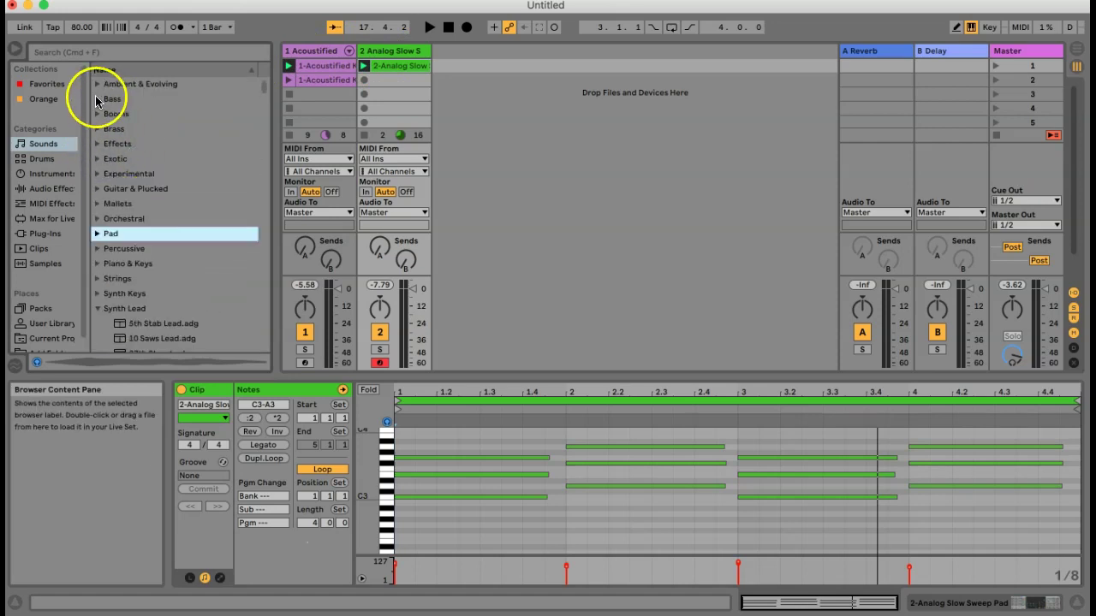
{"action": "left_click", "coordinate": [97, 99]}
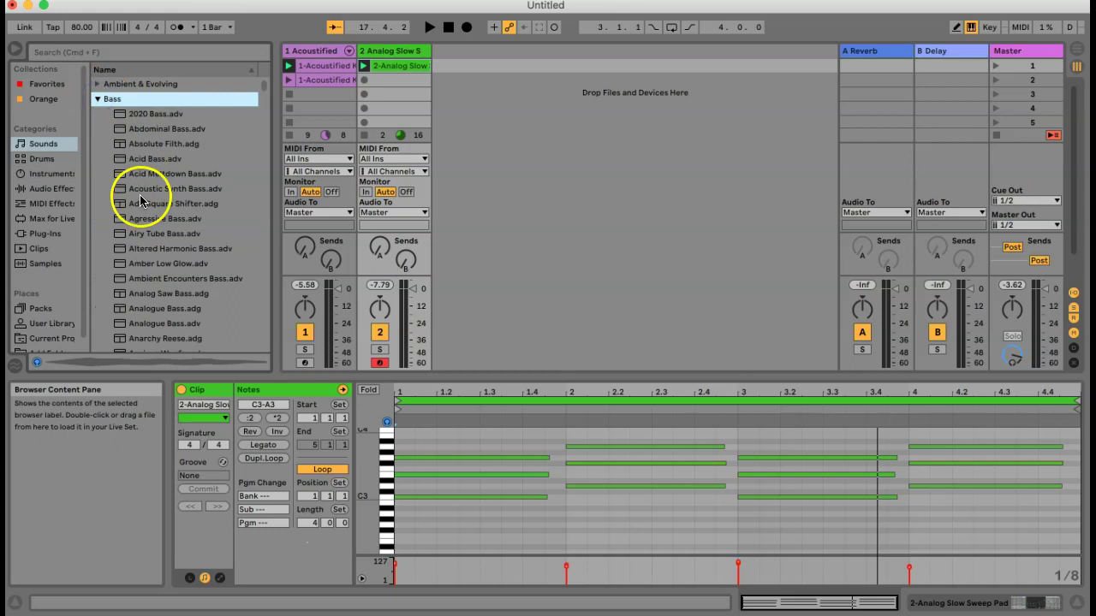
Audition Absolute Filth, Acid Bass, Ambient Encounters Bass and Amber Low Glow bass presets.
{"action": "left_click", "coordinate": [149, 265]}
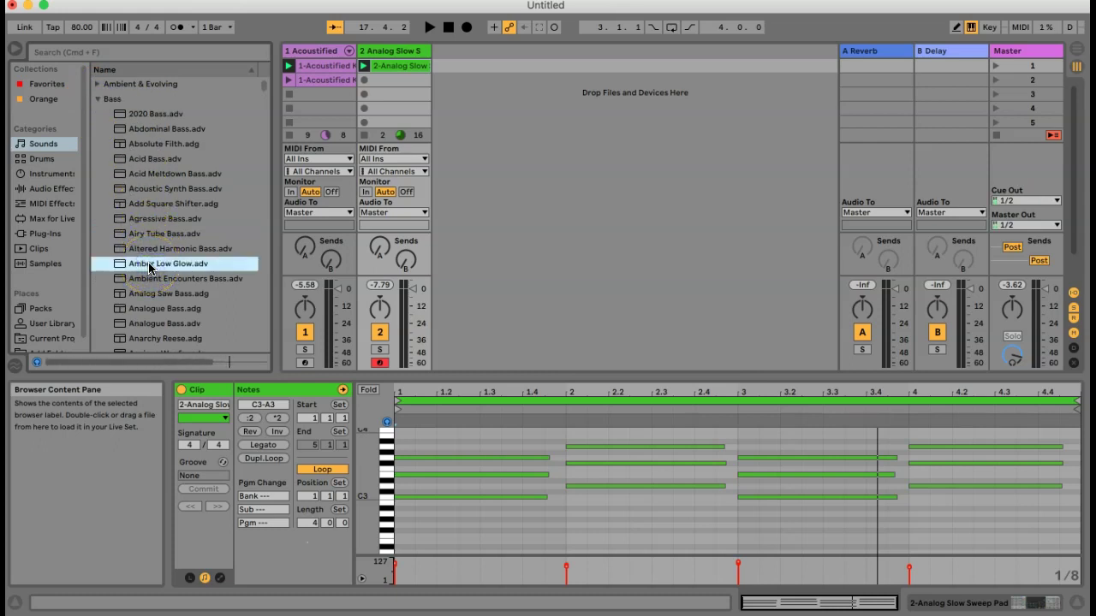
{"action": "left_click", "coordinate": [149, 144]}
{"action": "left_click", "coordinate": [152, 158]}
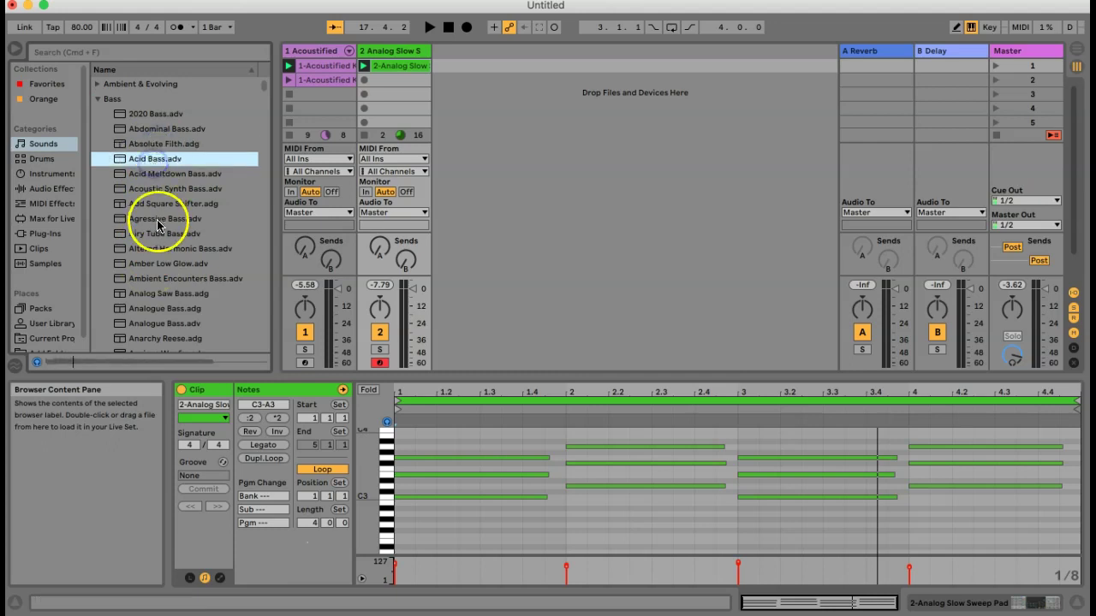
{"action": "left_click", "coordinate": [142, 278]}
{"action": "left_click", "coordinate": [169, 265]}
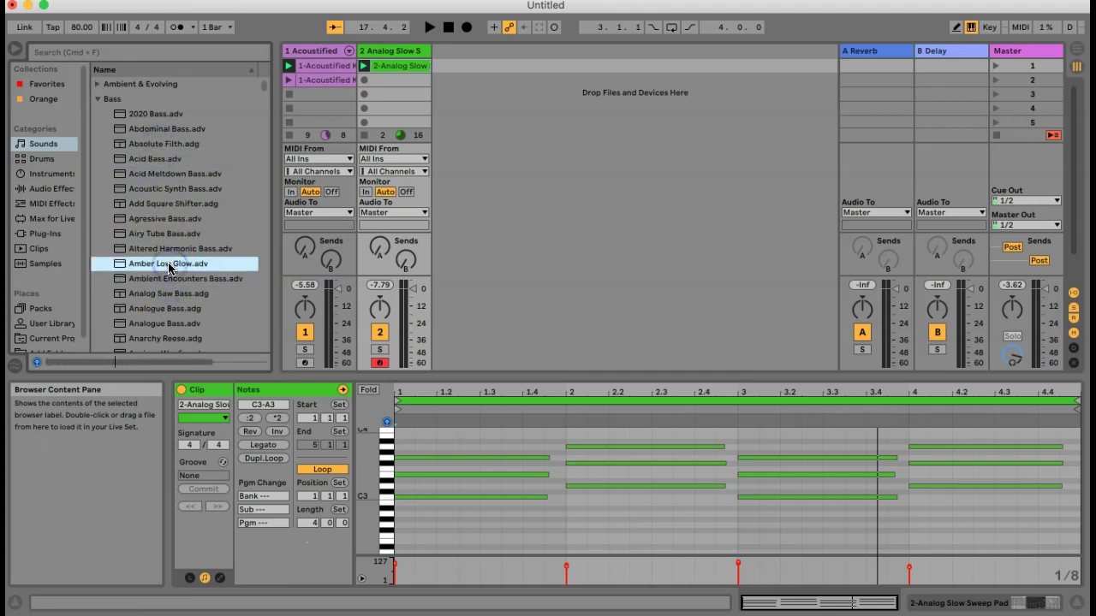
{"action": "left_click_drag", "start_coordinate": [168, 267], "coordinate": [455, 95]}
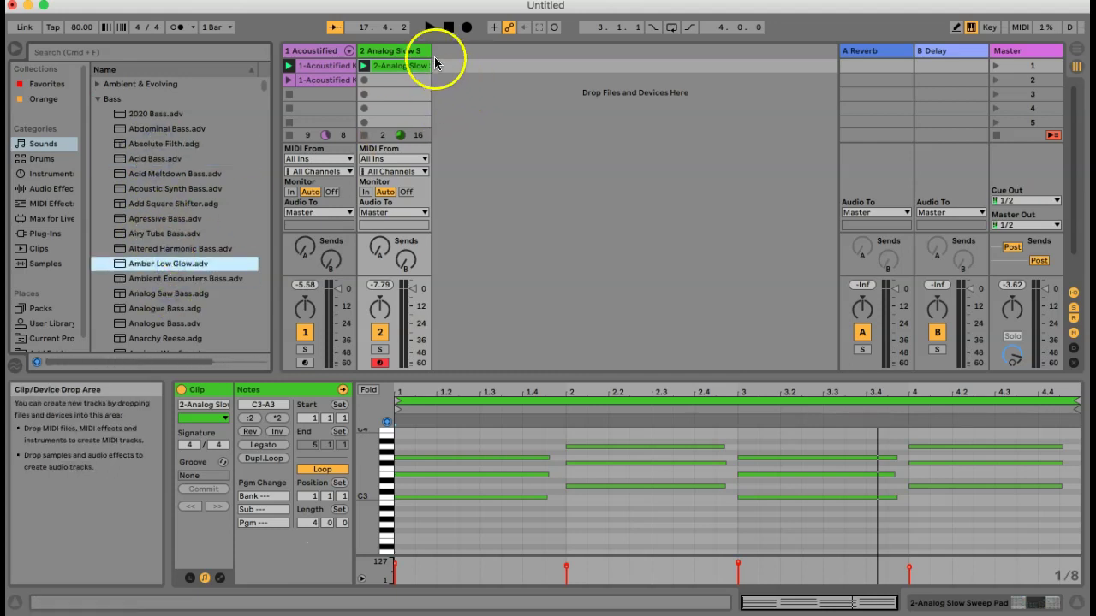
{"action": "left_click", "coordinate": [402, 54]}
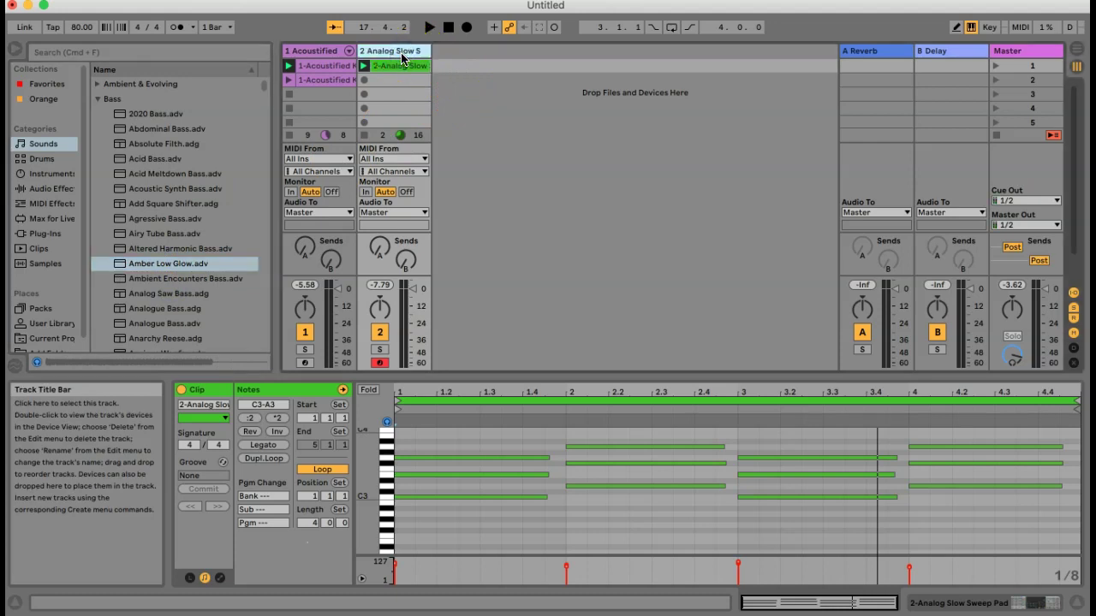
Insert and delete an empty MIDI track, then add Amber Low Glow as track 3.
{"action": "key", "text": "super+shift+t"}
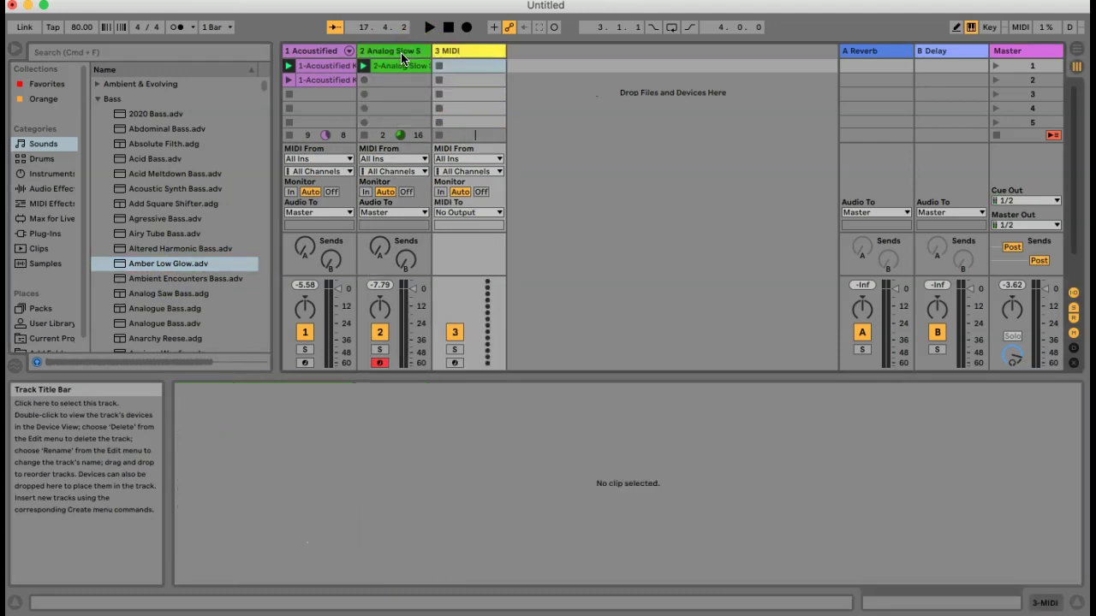
{"action": "left_click", "coordinate": [455, 53]}
{"action": "key", "text": "Delete"}
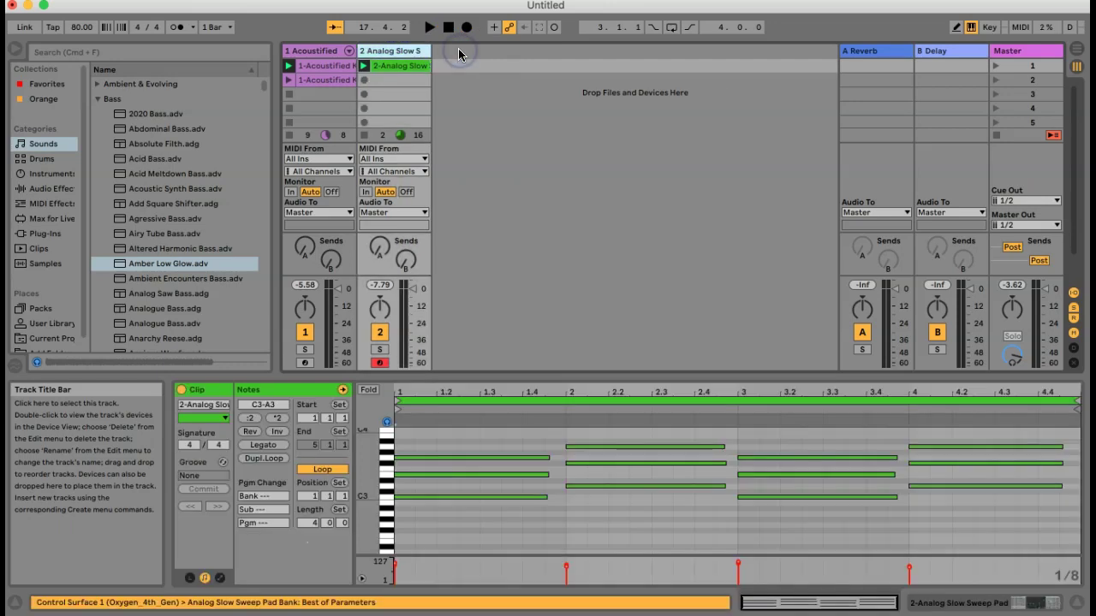
{"action": "left_click", "coordinate": [137, 268]}
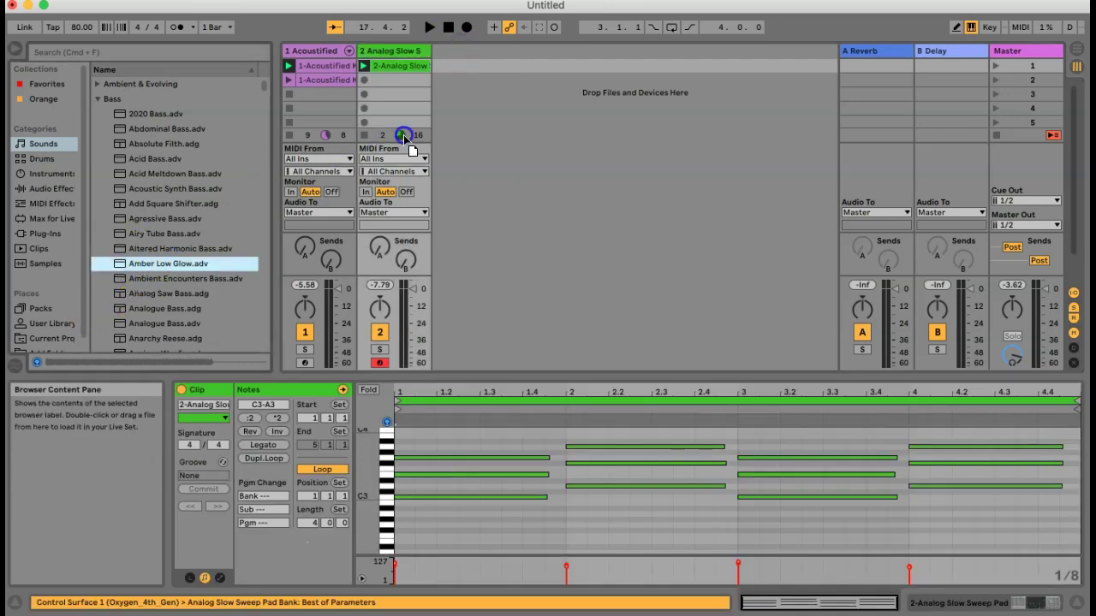
{"action": "left_click_drag", "start_coordinate": [479, 106], "coordinate": [479, 106]}
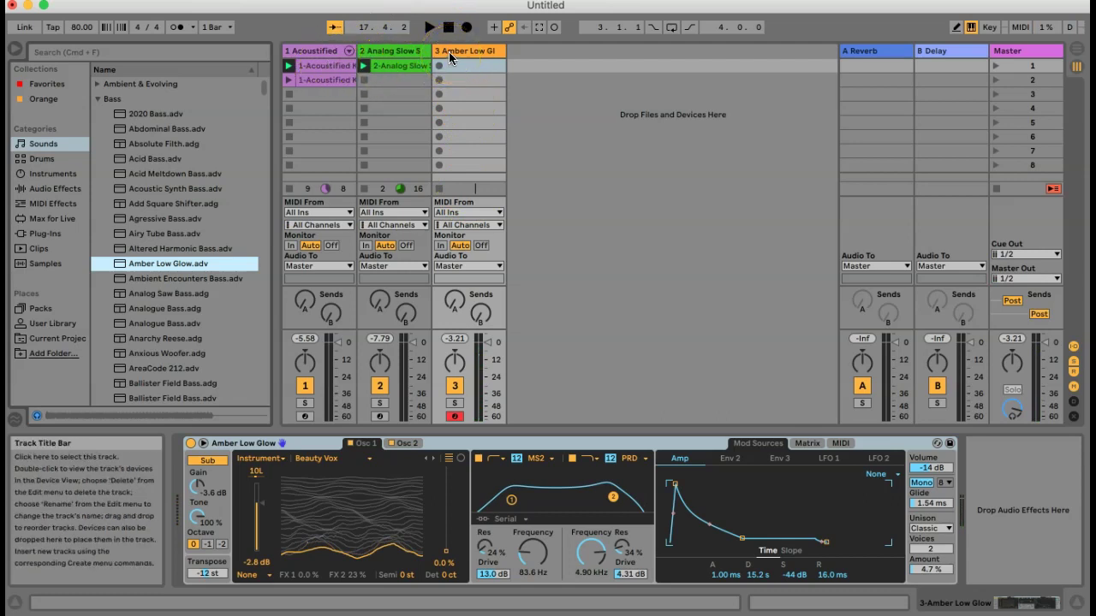
Play drums and pad, test a bass note, and record a bass clip into track 3's first slot.
{"action": "key", "text": "space"}
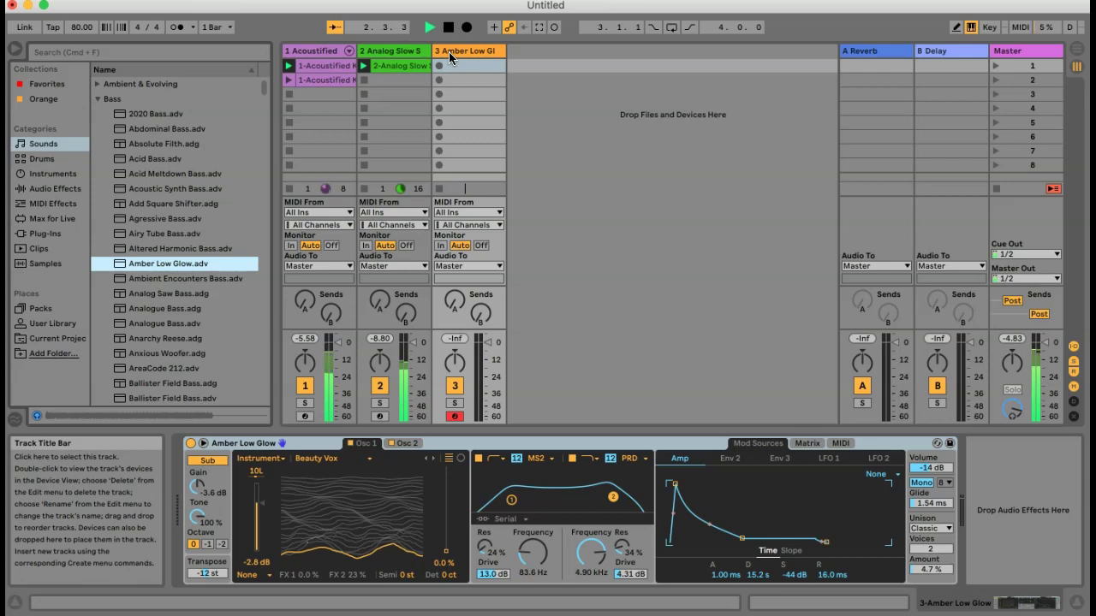
{"action": "key", "text": "a"}
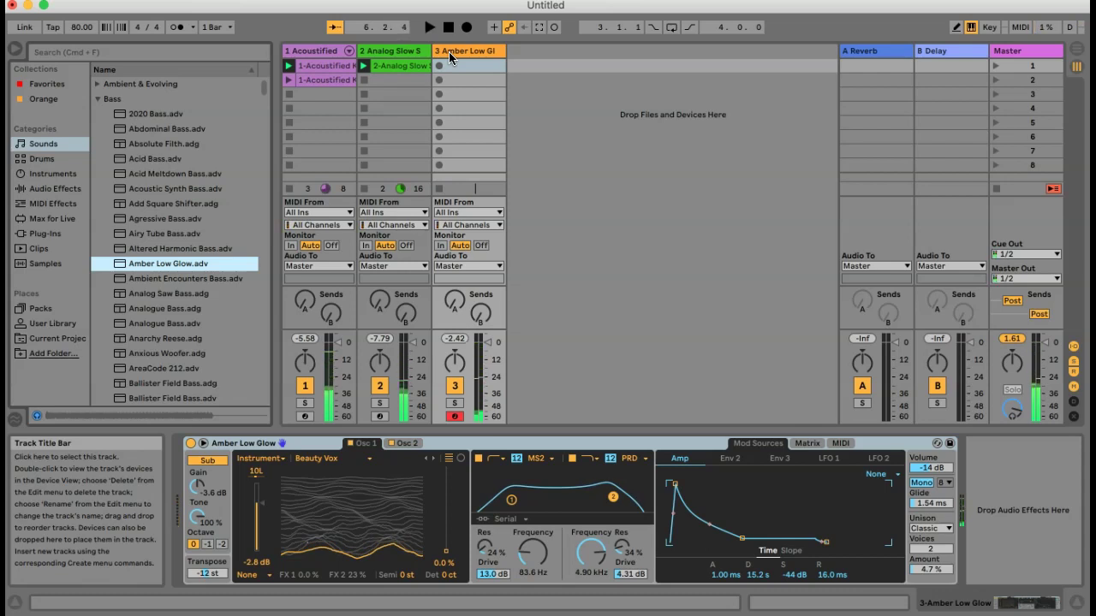
{"action": "key", "text": "space"}
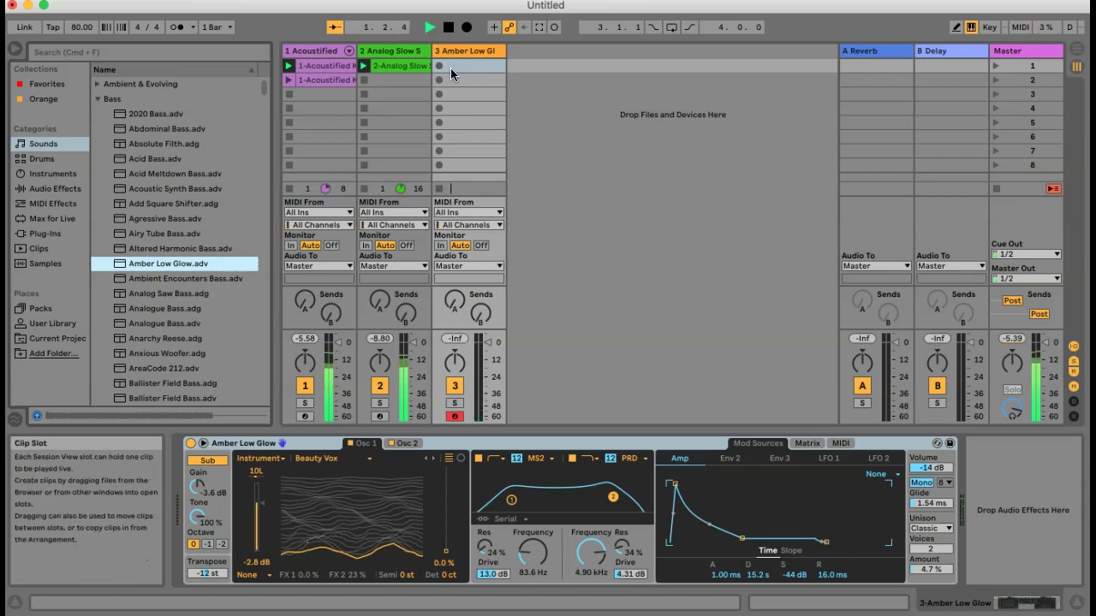
{"action": "left_click", "coordinate": [449, 66]}
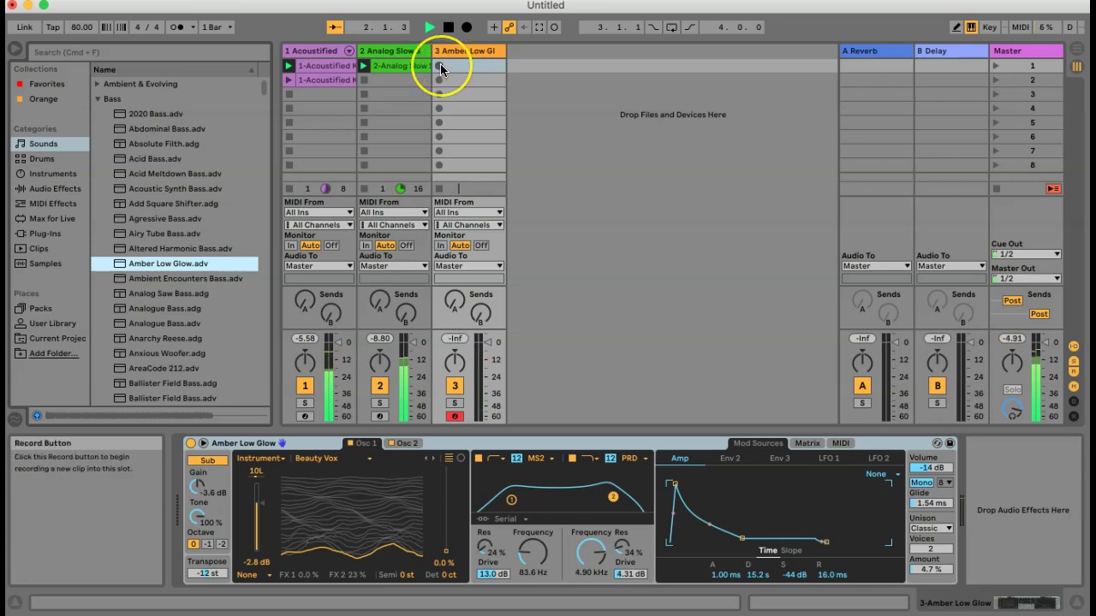
{"action": "left_click", "coordinate": [440, 68]}
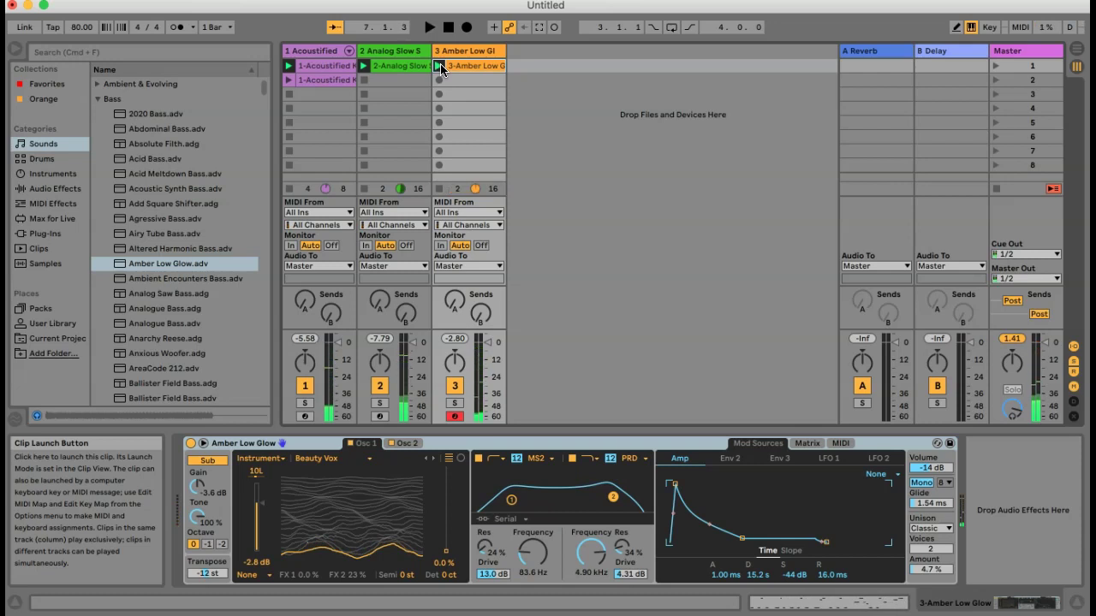
{"action": "left_click", "coordinate": [459, 69]}
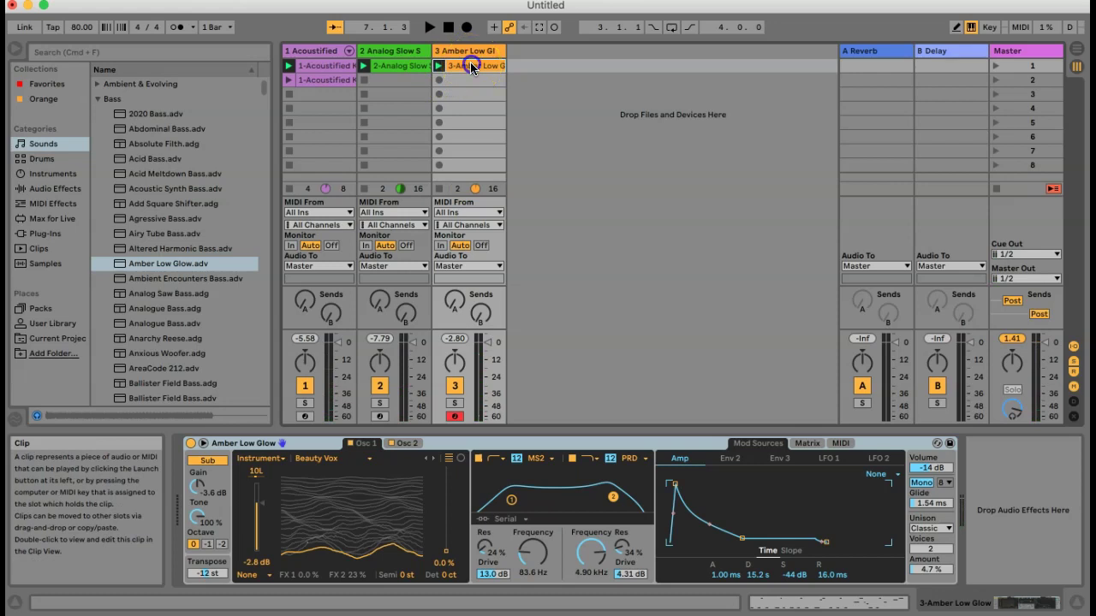
Open the 3-Amber Low Glow clip in the note editor, fit its notes, and launch it.
{"action": "double_click", "coordinate": [470, 66]}
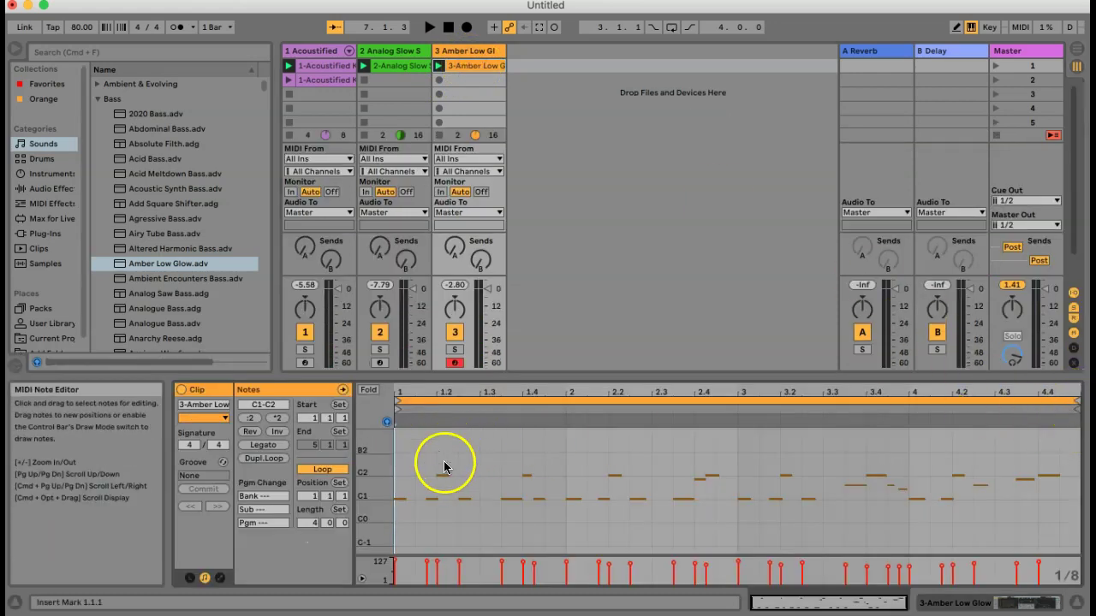
{"action": "double_click", "coordinate": [371, 486]}
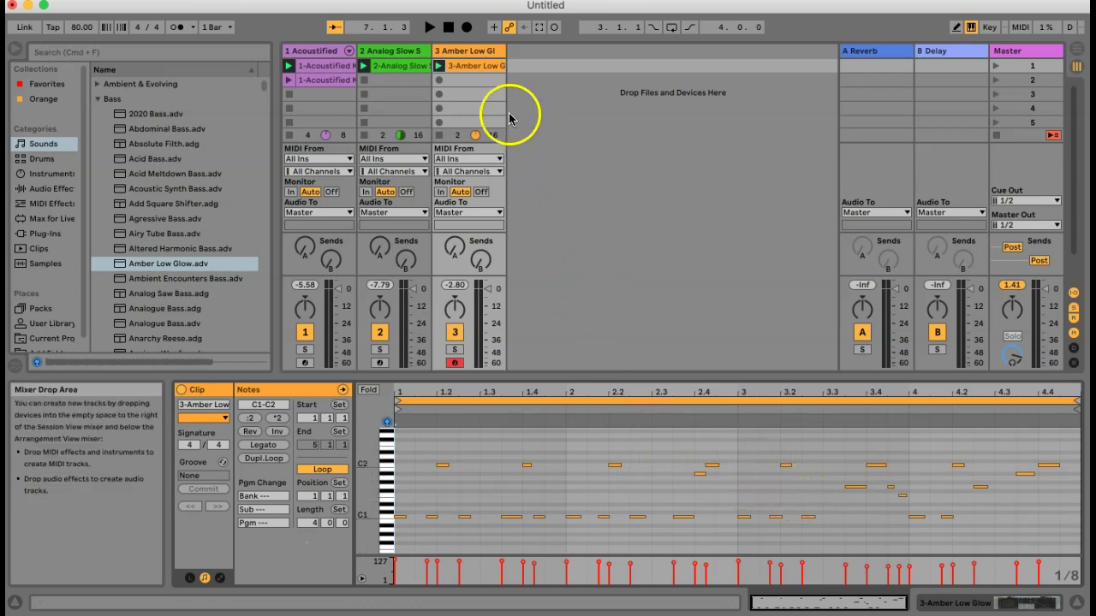
{"action": "left_click", "coordinate": [437, 69]}
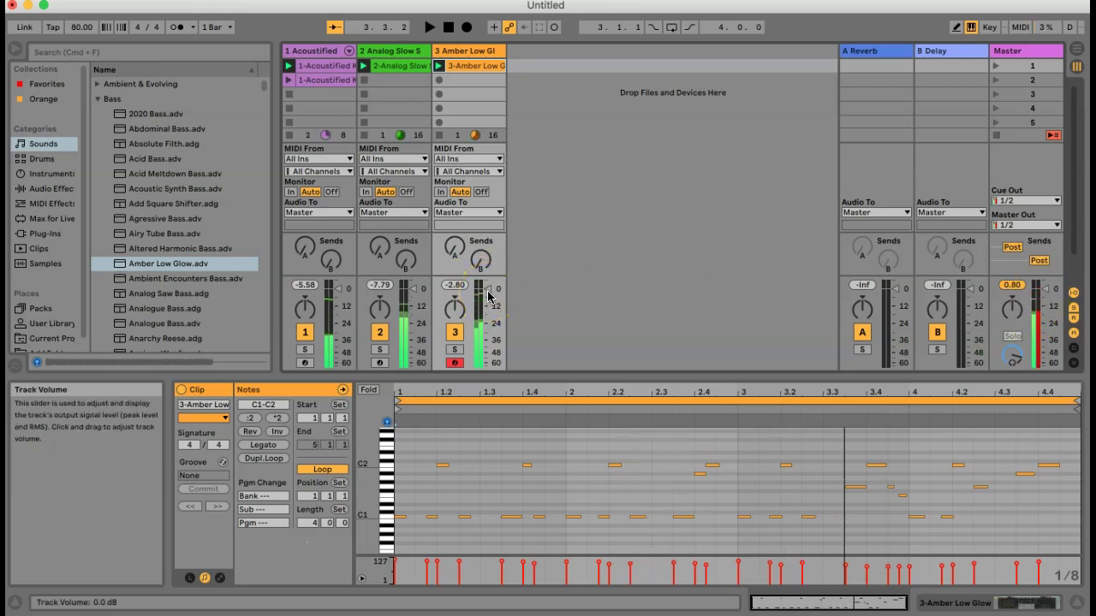
In Arrangement View, expand track 3 and enter -5 for the drum, pad and bass volumes.
{"action": "key", "text": "Tab"}
{"action": "key", "text": "Tab"}
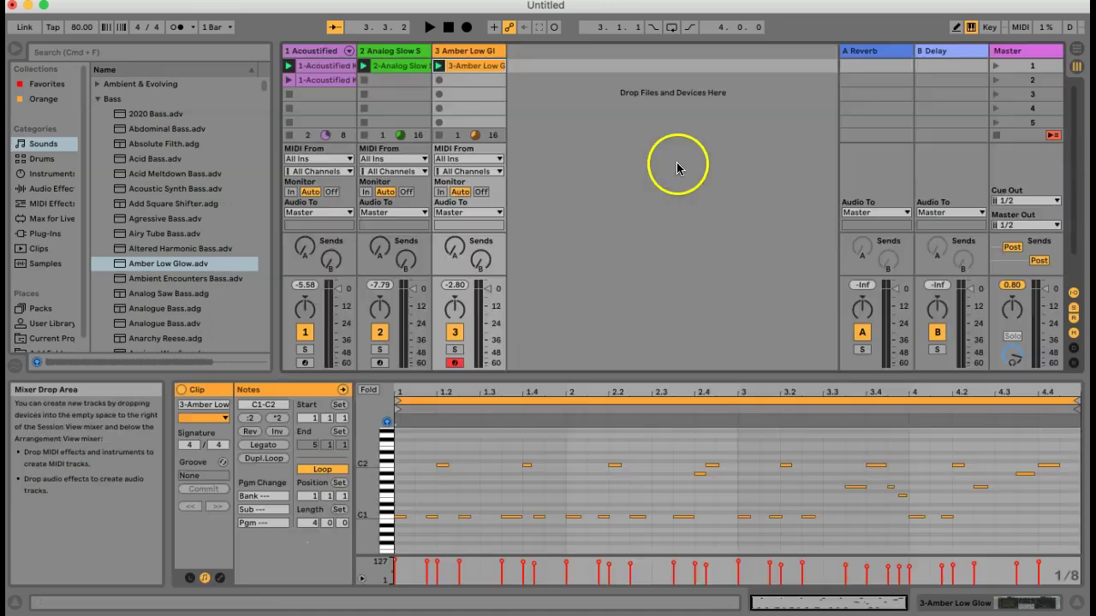
{"action": "key", "text": "Tab"}
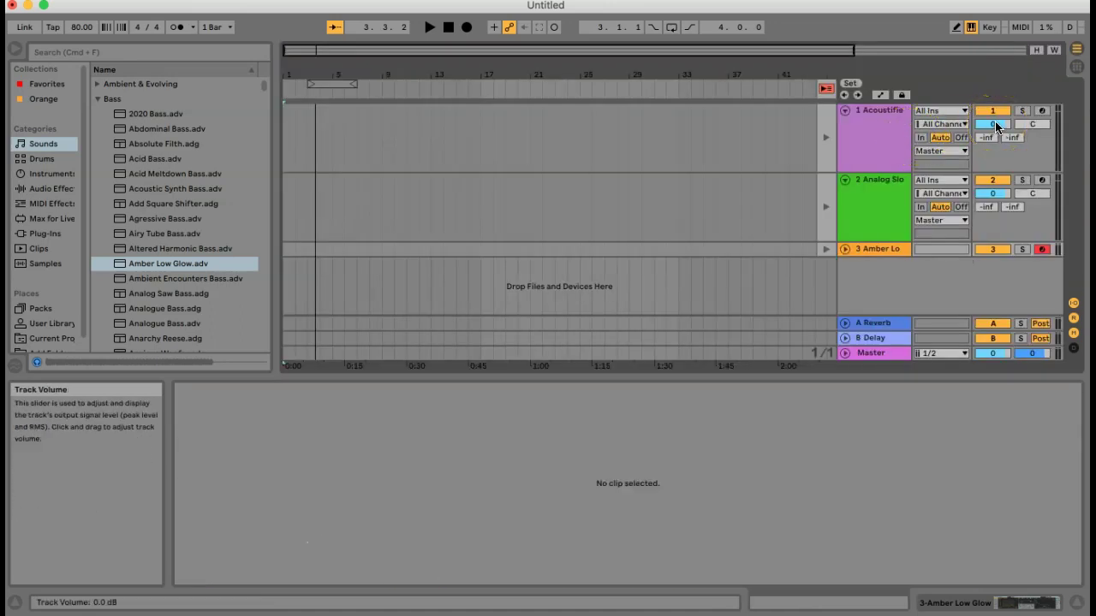
{"action": "left_click", "coordinate": [845, 249]}
{"action": "left_click", "coordinate": [990, 127]}
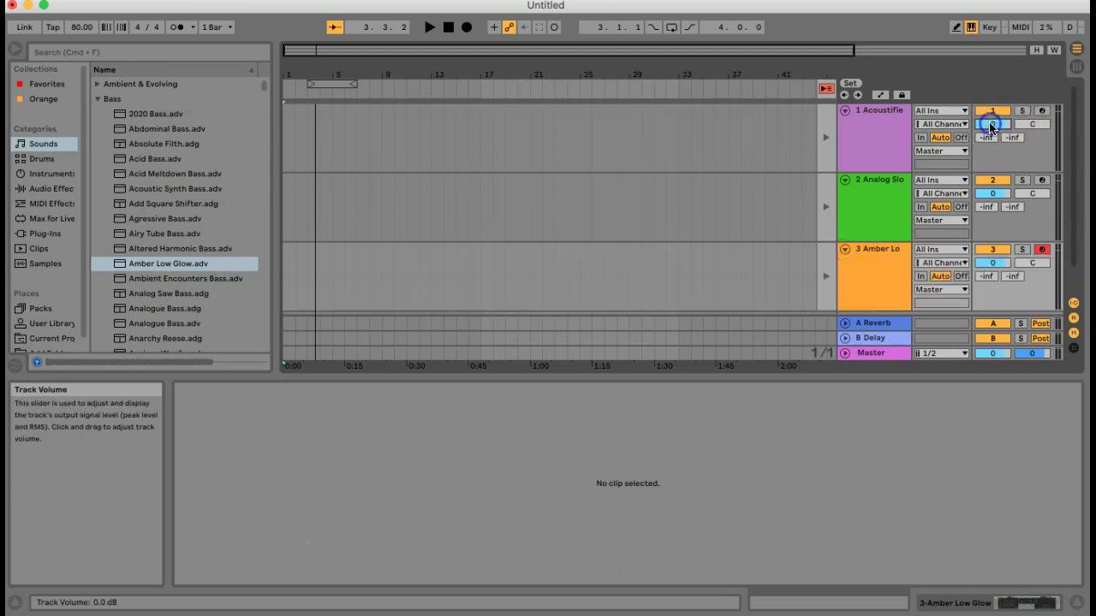
{"action": "left_click", "coordinate": [993, 195]}
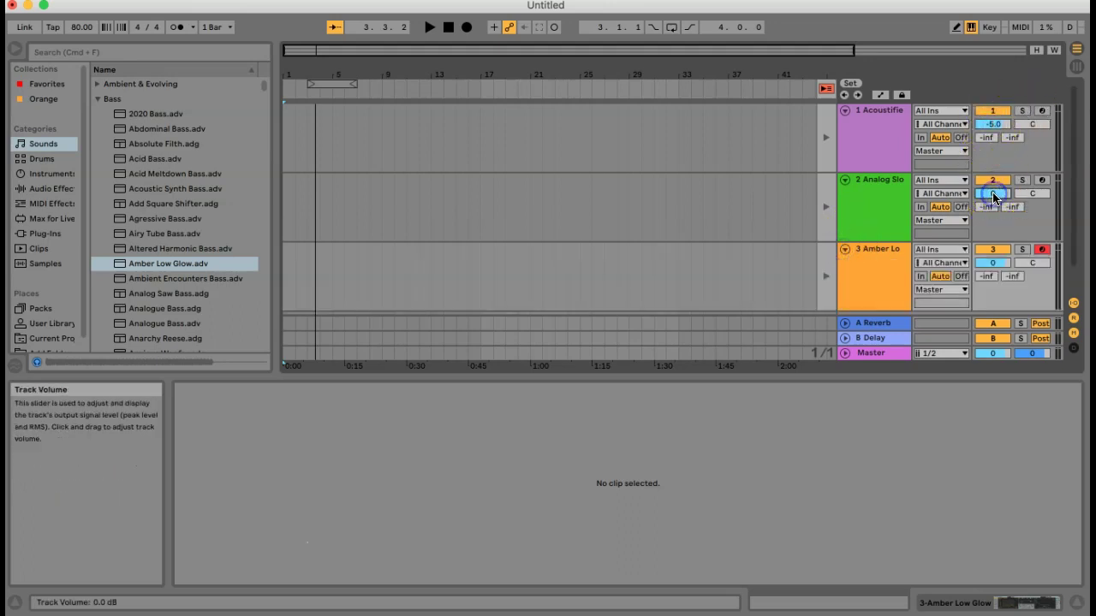
{"action": "type", "text": "-5"}
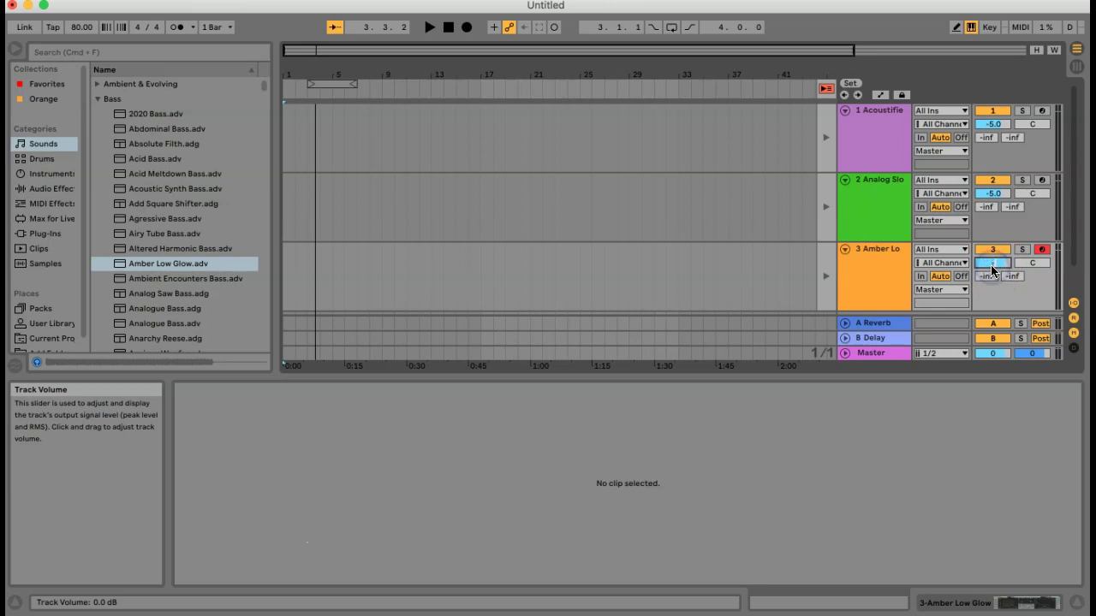
{"action": "type", "text": "-5"}
{"action": "key", "text": "Return"}
{"action": "key", "text": "Tab"}
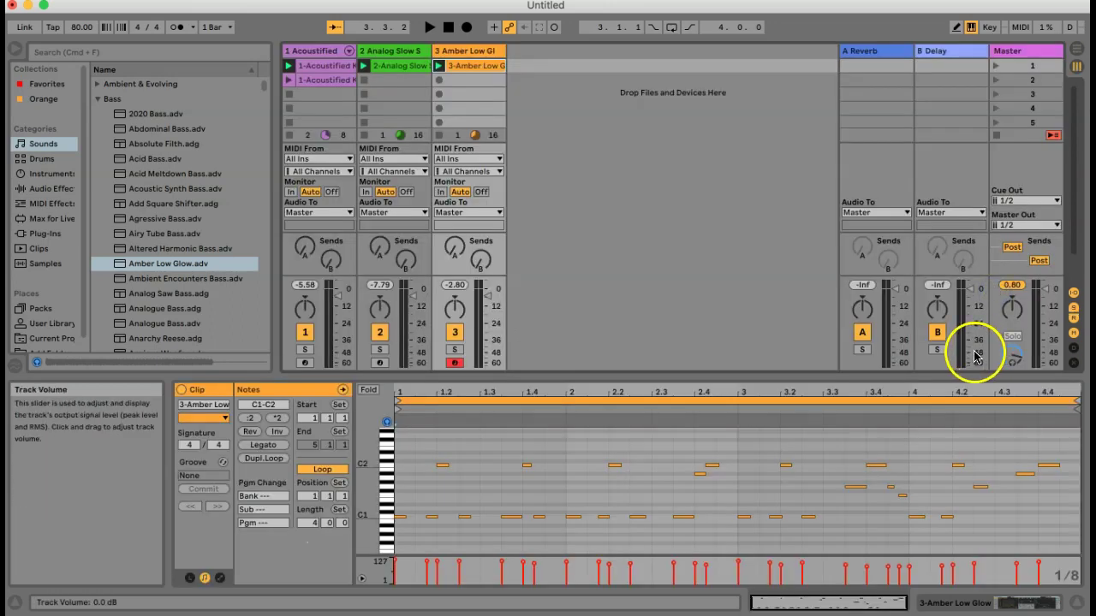
{"action": "key", "text": "space"}
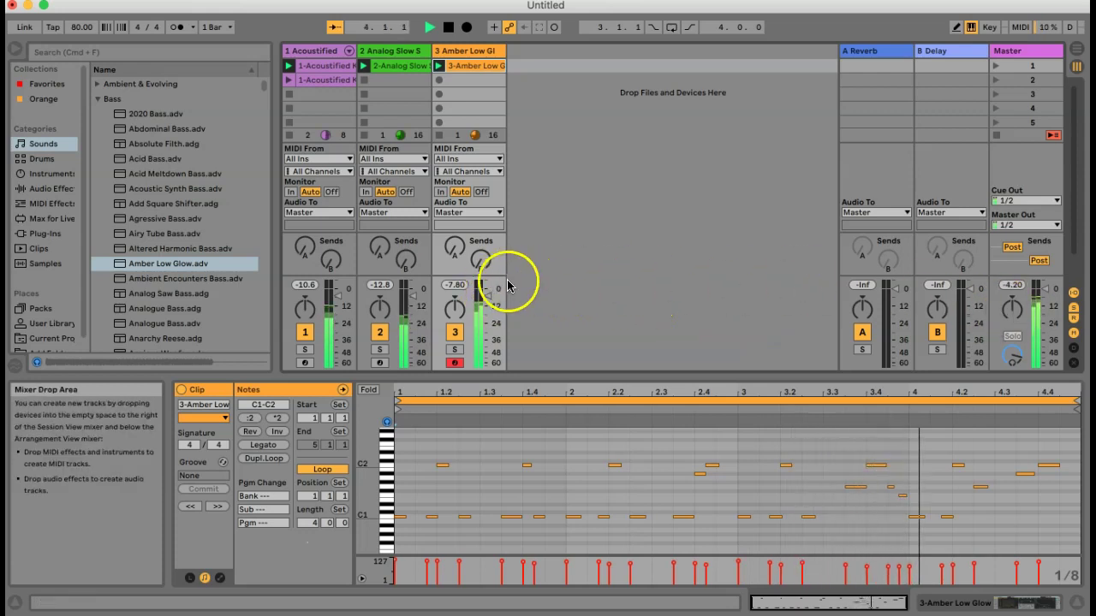
{"action": "left_click", "coordinate": [483, 298]}
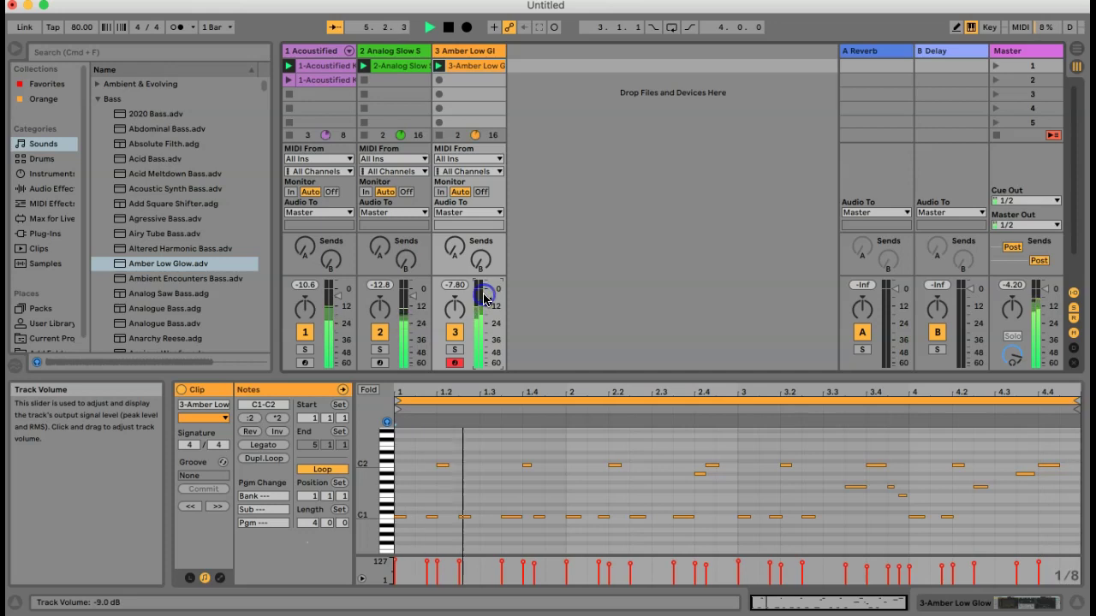
{"action": "key", "text": "space"}
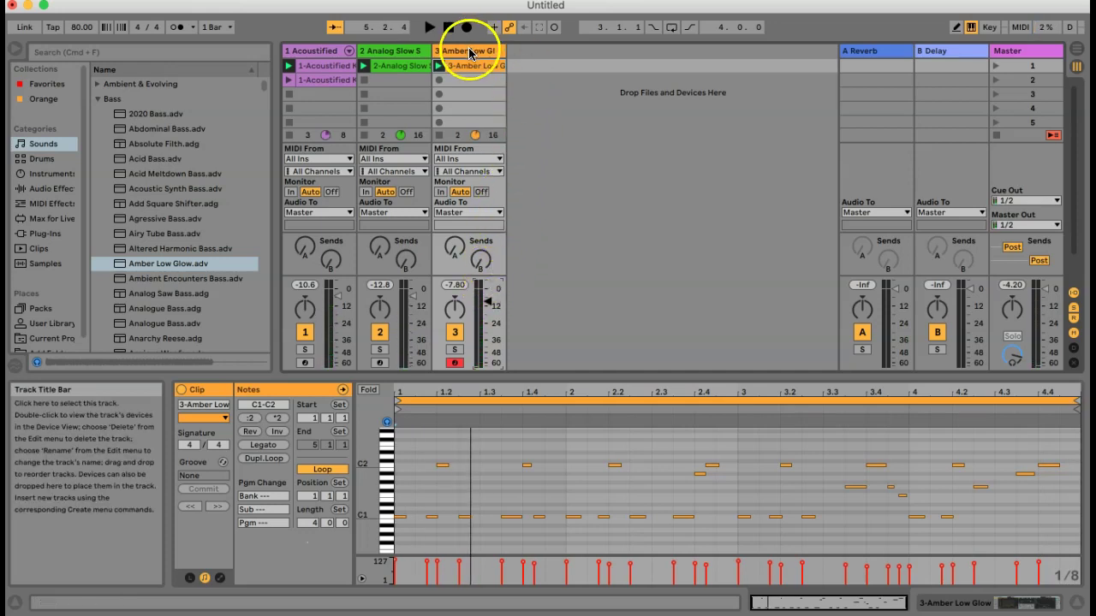
In Sounds, collapse Bass, open Synth Lead and audition A Thick Wave and After Fade.
{"action": "left_click", "coordinate": [45, 144]}
{"action": "left_click", "coordinate": [97, 100]}
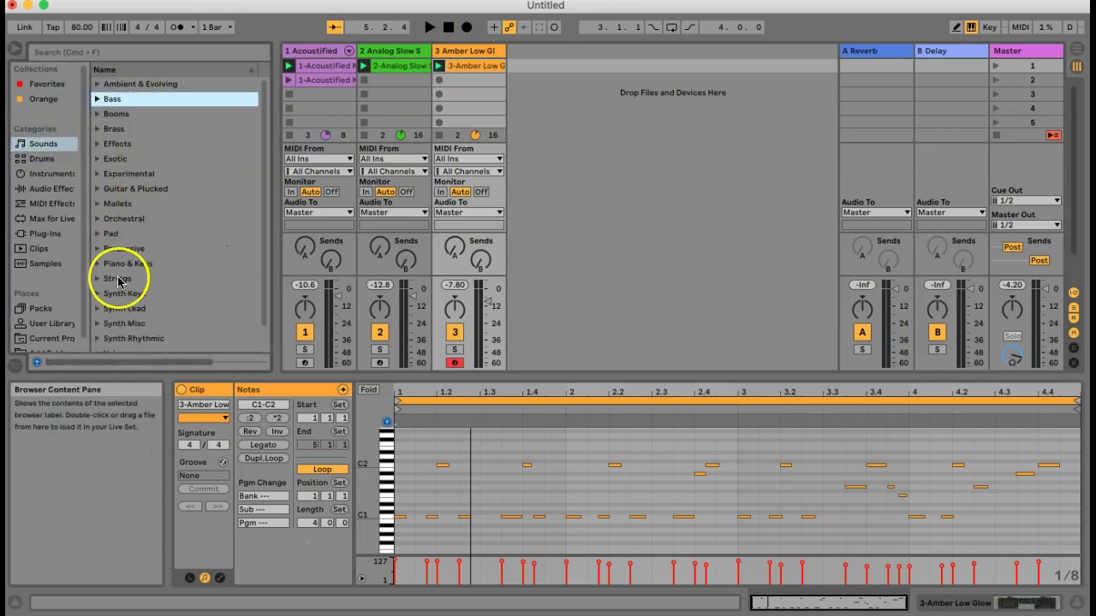
{"action": "left_click", "coordinate": [97, 309]}
{"action": "scroll", "coordinate": [137, 266], "scroll_direction": "down", "scroll_amount": 5}
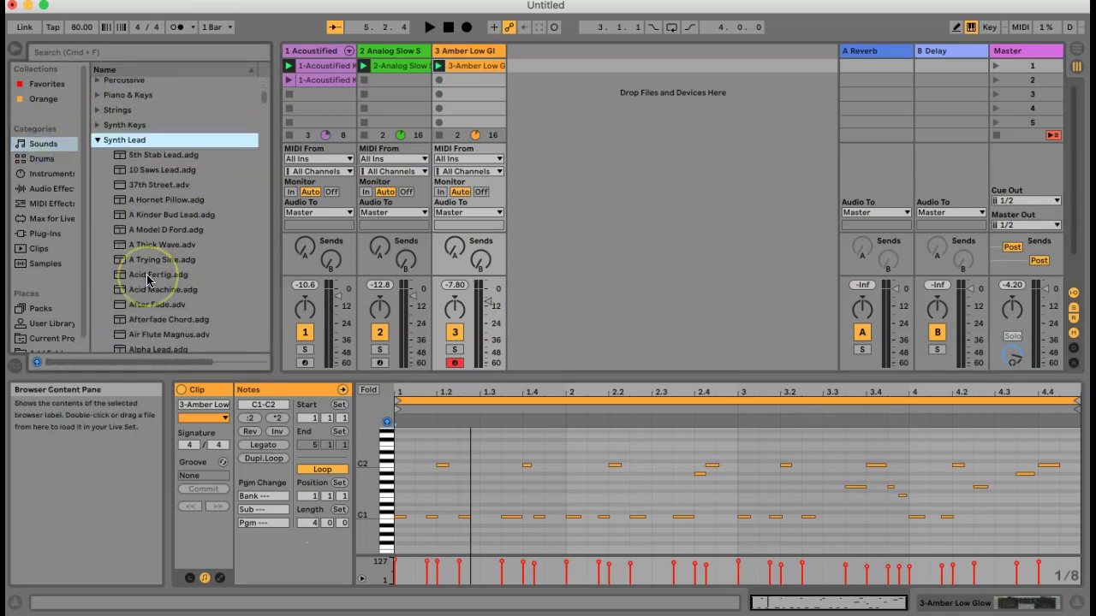
{"action": "left_click", "coordinate": [149, 227]}
{"action": "left_click", "coordinate": [161, 284]}
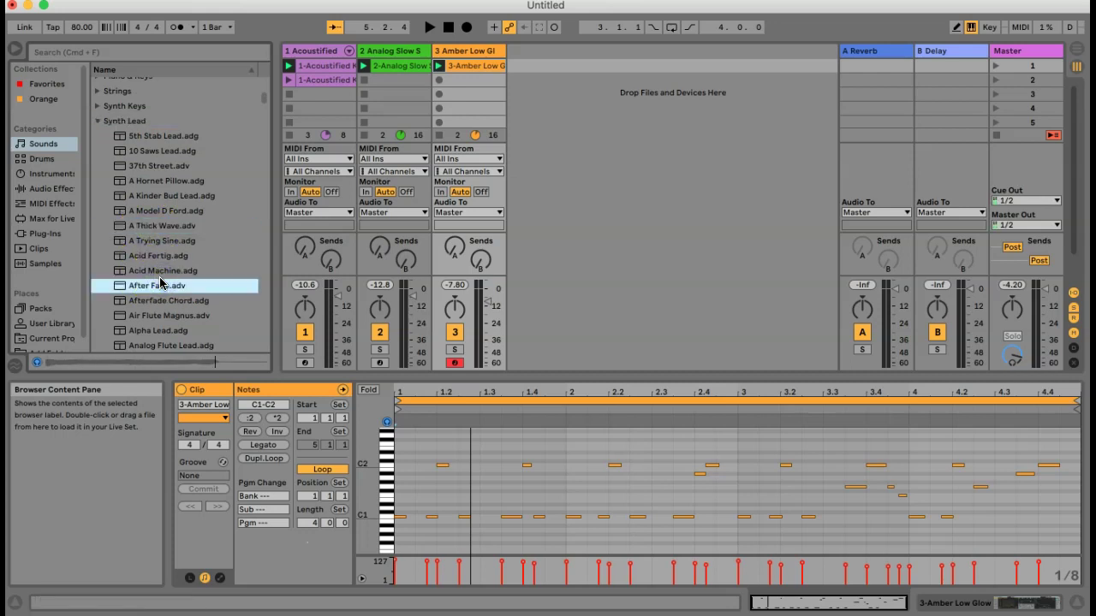
Pick the Anger Management preset and drag it into the tracks area as a new track.
{"action": "scroll", "coordinate": [160, 285], "scroll_direction": "down", "scroll_amount": 5}
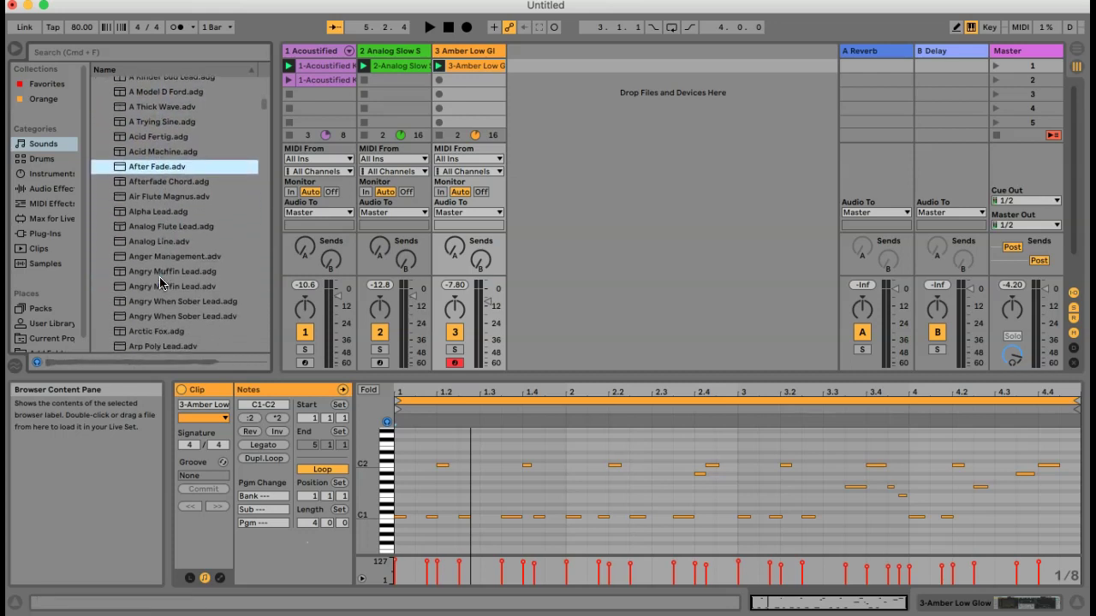
{"action": "left_click", "coordinate": [162, 257]}
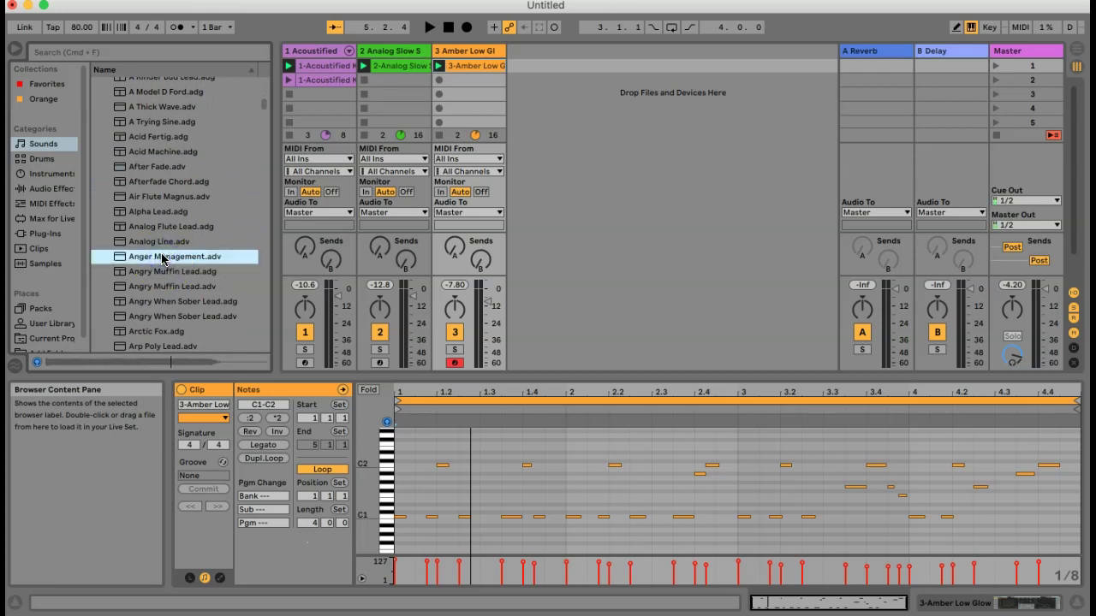
{"action": "left_click_drag", "start_coordinate": [162, 257], "coordinate": [414, 149]}
{"action": "left_click_drag", "start_coordinate": [543, 83], "coordinate": [544, 82]}
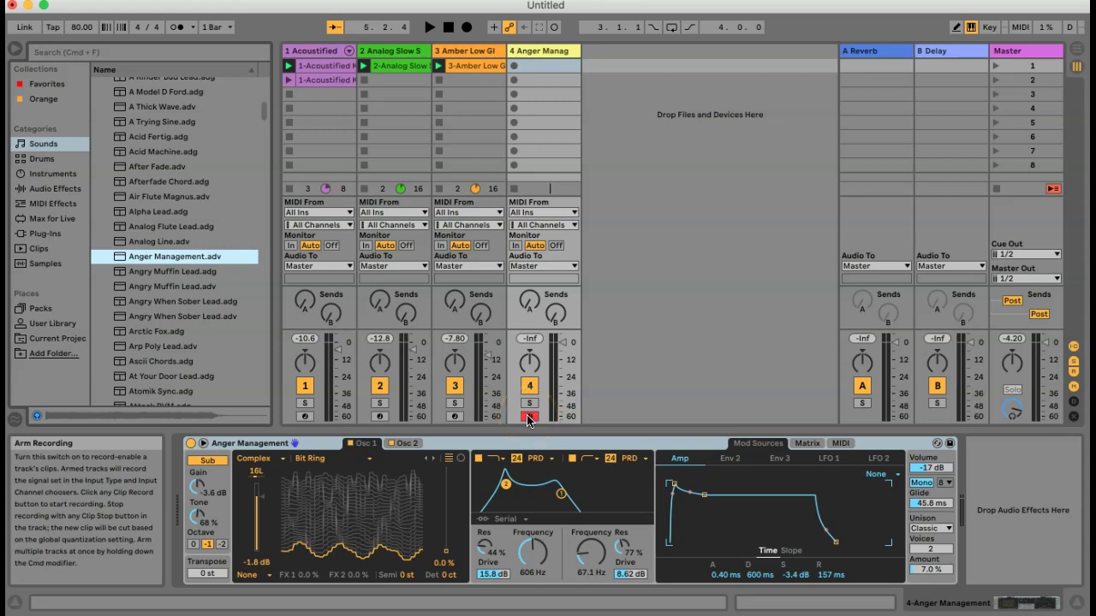
{"action": "key", "text": "space"}
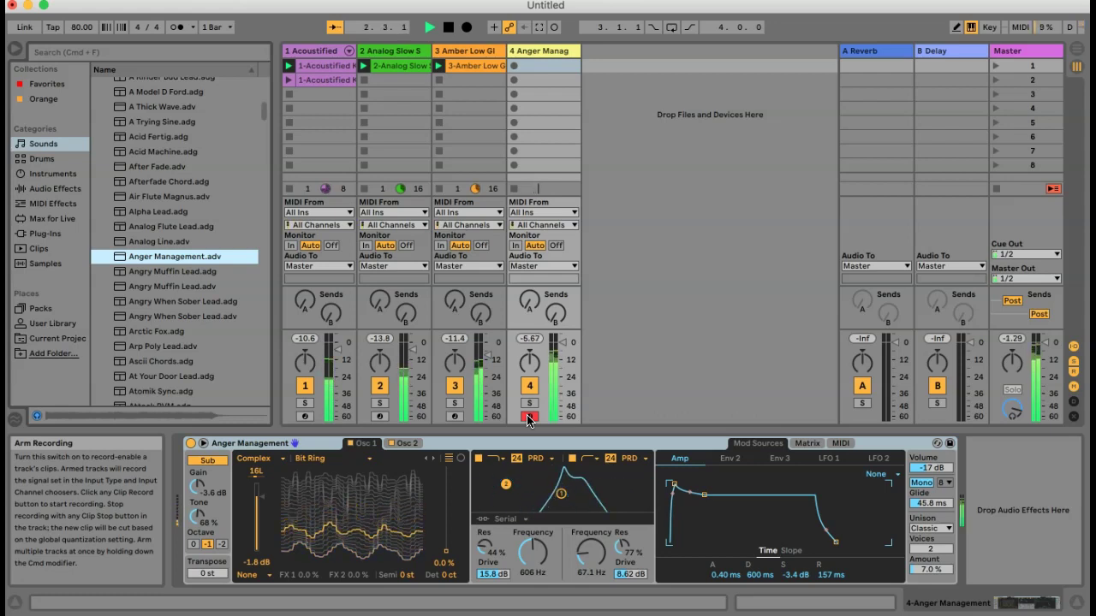
{"action": "left_click", "coordinate": [564, 343]}
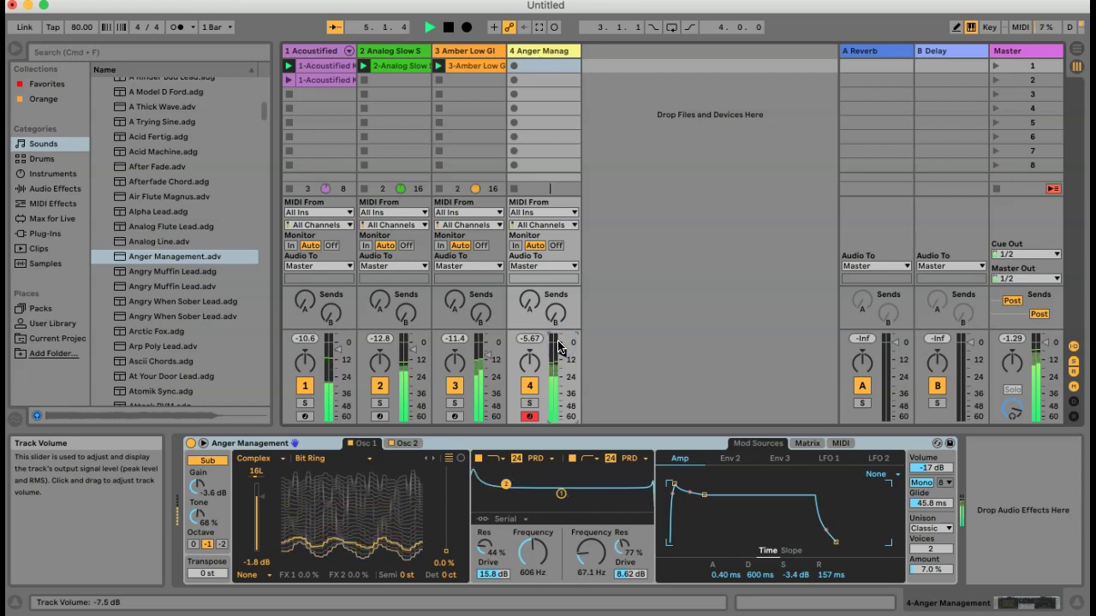
{"action": "left_click", "coordinate": [562, 355]}
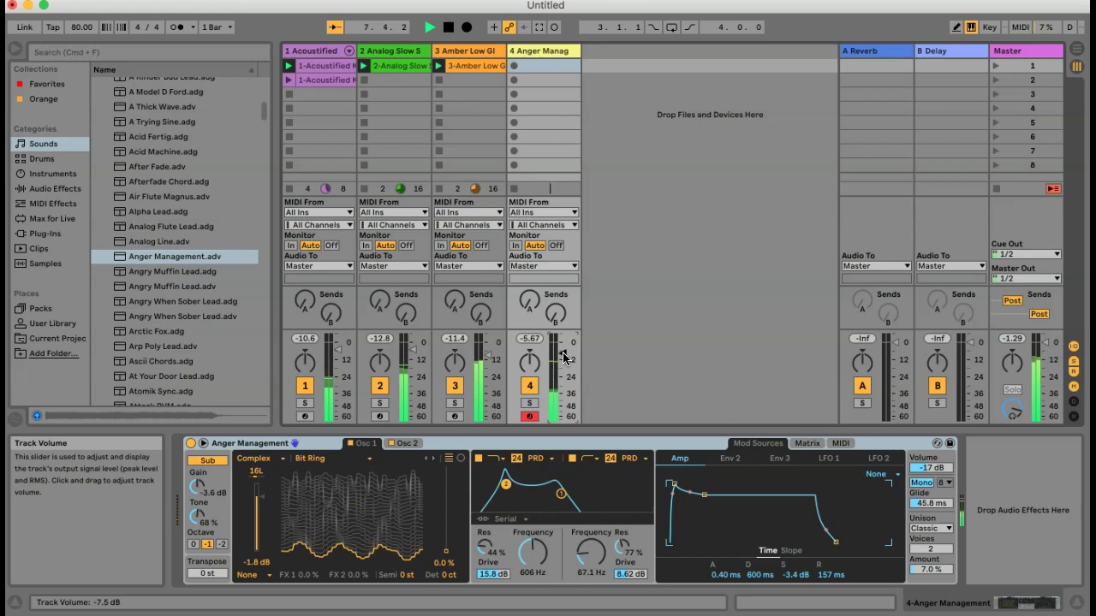
Record a four-bar lead clip in track 4's first slot and view its MIDI notes.
{"action": "left_click", "coordinate": [515, 67]}
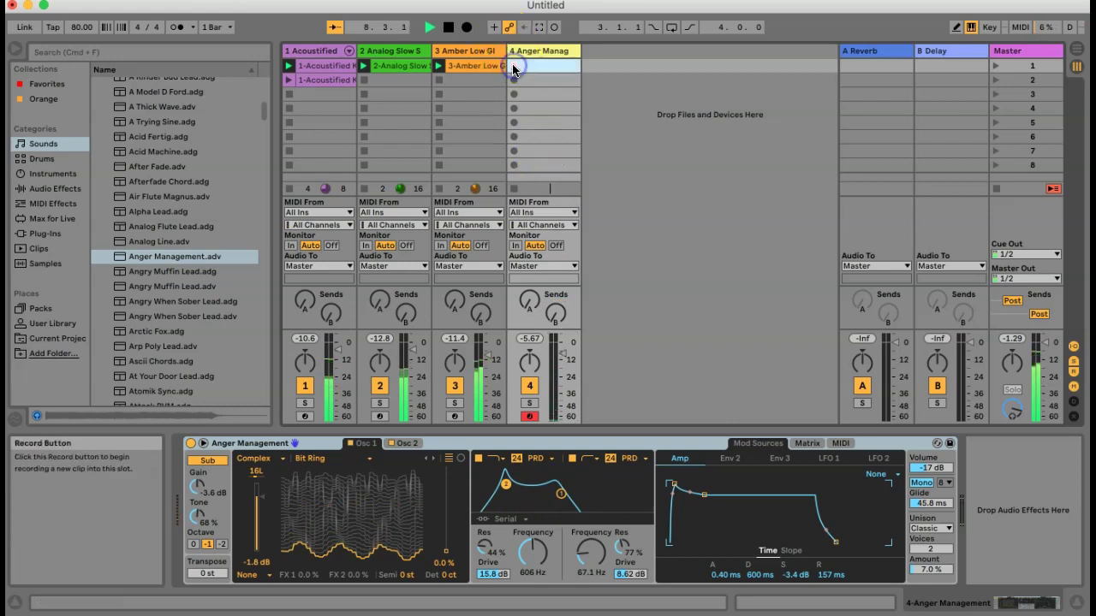
{"action": "left_click", "coordinate": [514, 68]}
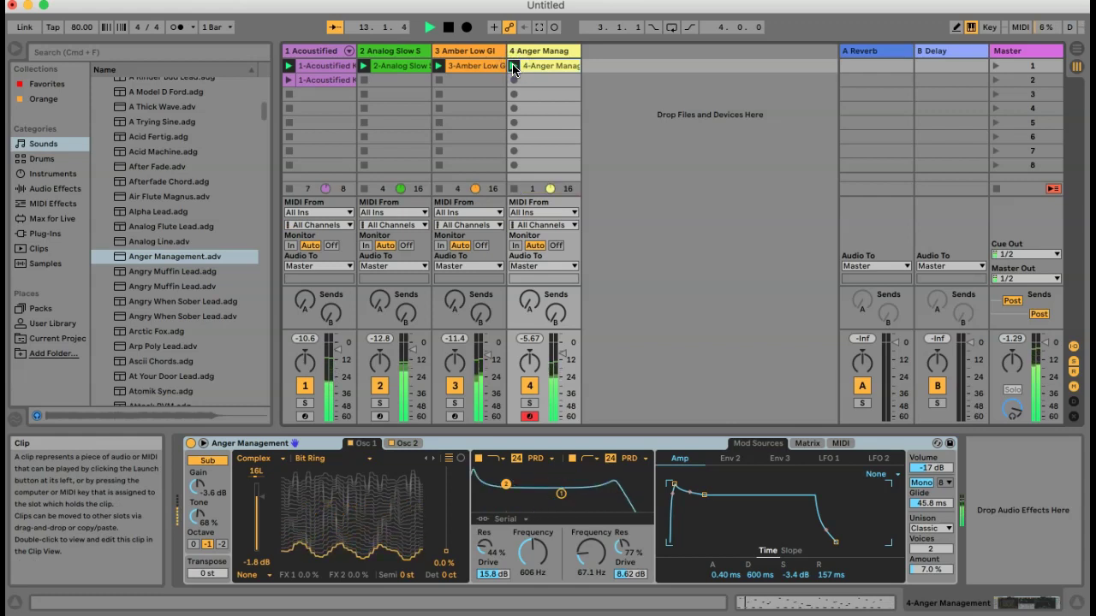
{"action": "left_click", "coordinate": [513, 66]}
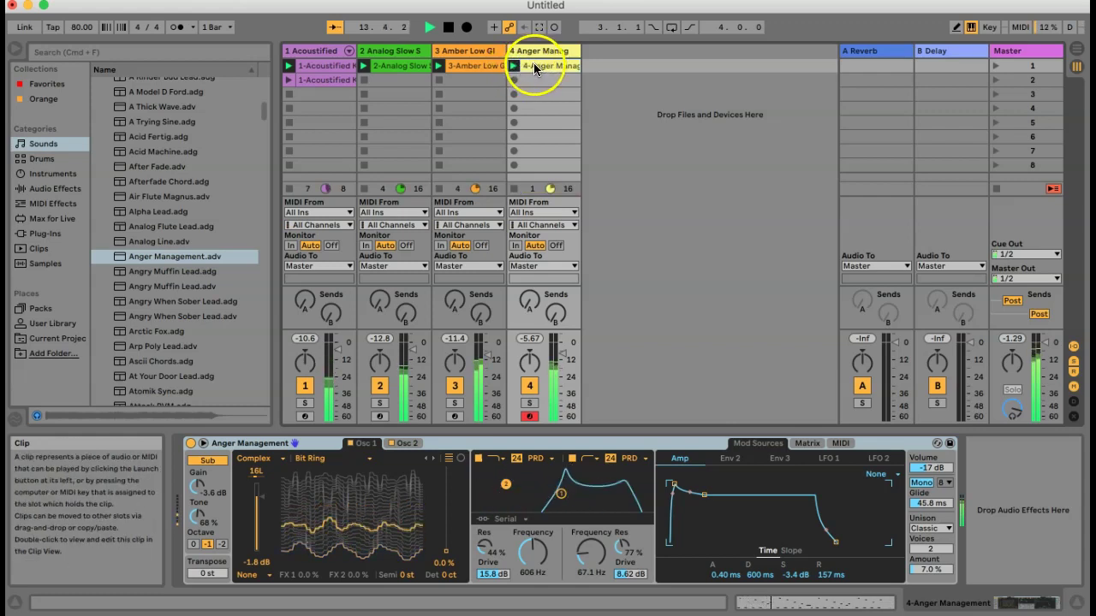
{"action": "left_click", "coordinate": [533, 65]}
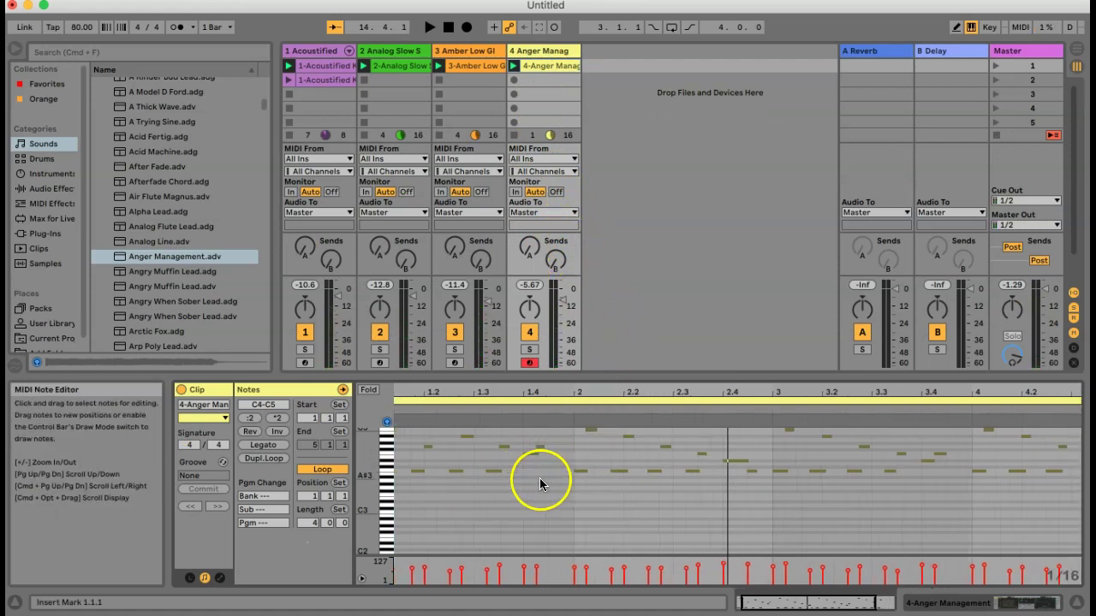
{"action": "scroll", "coordinate": [623, 467], "scroll_direction": "up", "scroll_amount": 3}
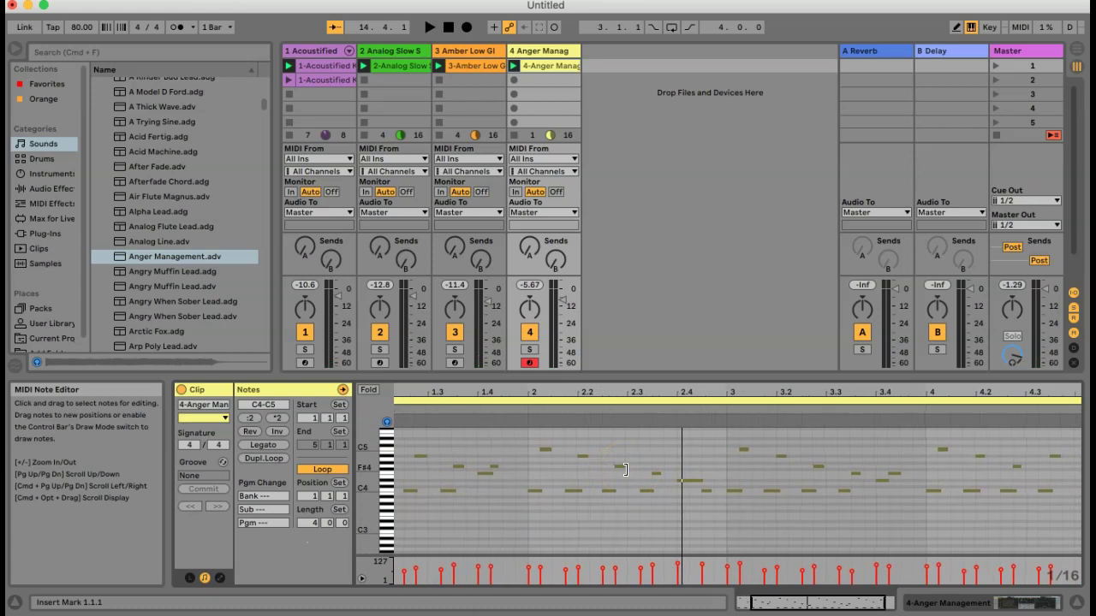
{"action": "scroll", "coordinate": [625, 470], "scroll_direction": "up", "scroll_amount": 2}
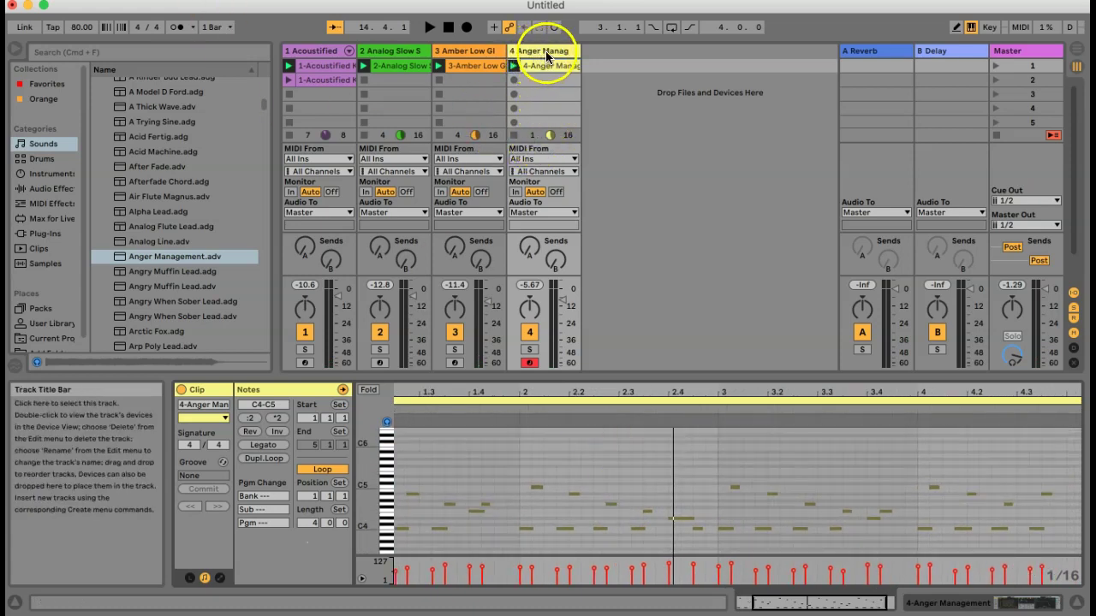
Add a Delay from Audio Effects to the Anger Management track in Ping Pong mode.
{"action": "left_click", "coordinate": [47, 189]}
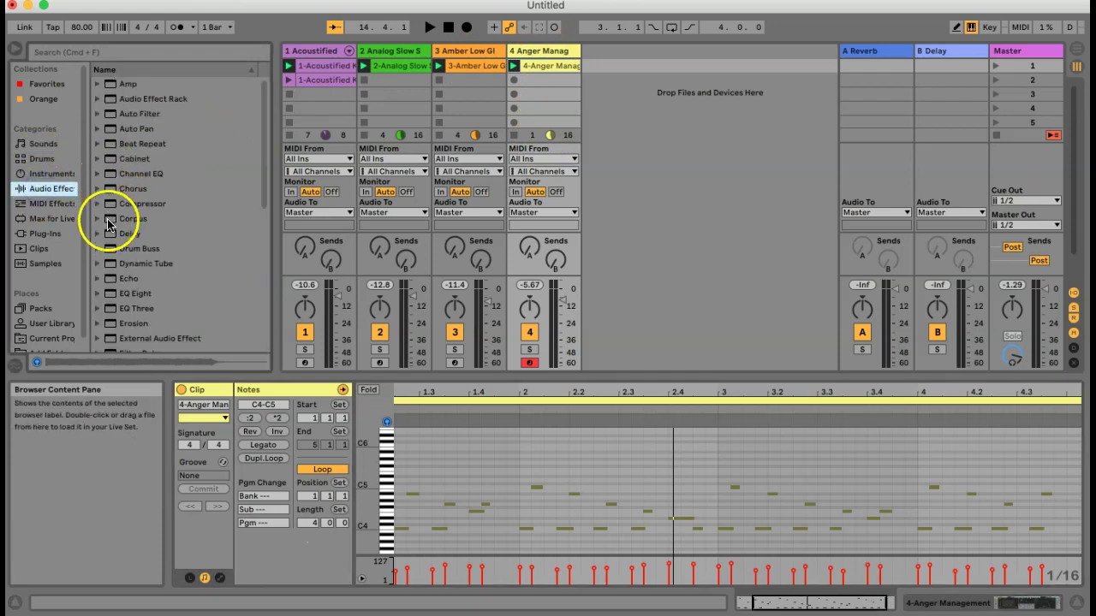
{"action": "left_click_drag", "start_coordinate": [109, 238], "coordinate": [546, 56]}
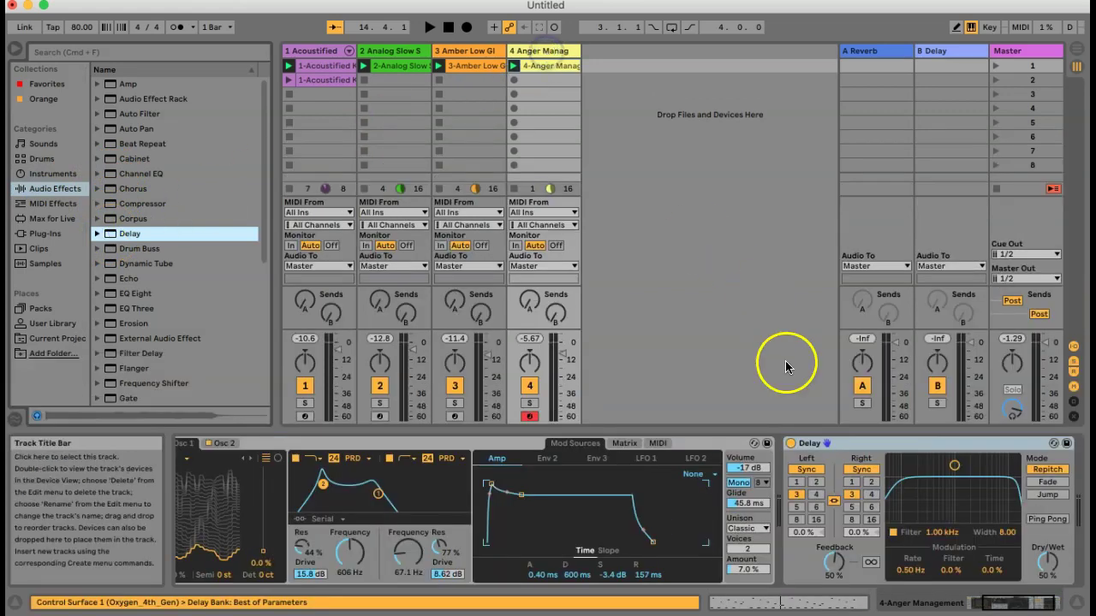
{"action": "left_click", "coordinate": [1047, 518]}
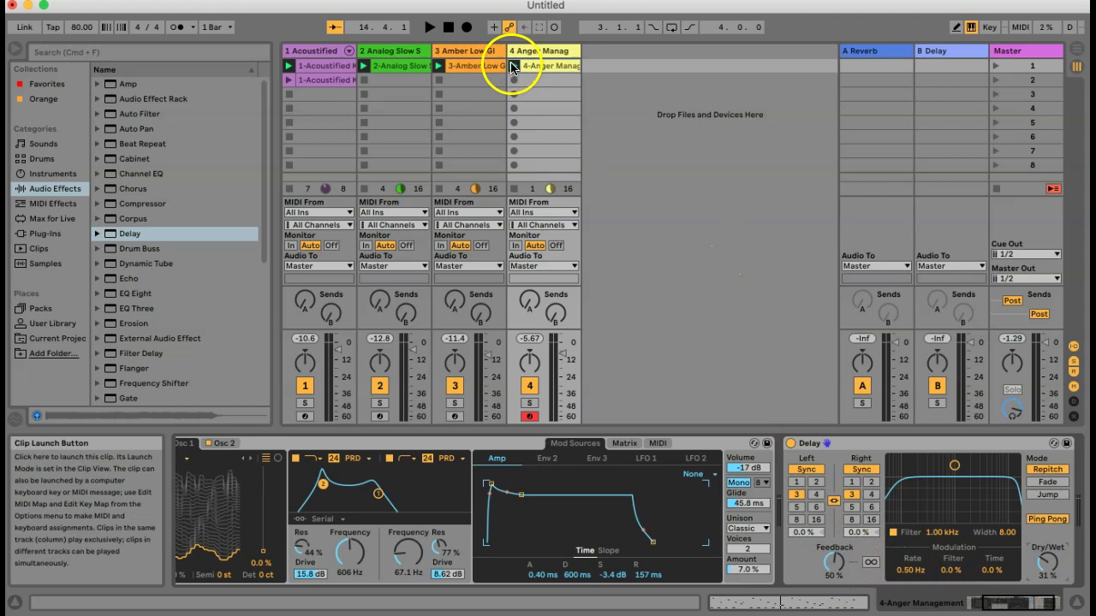
Solo and play the melody, set Delay's left time to 1/16 and filter to 1.73 kHz, width 3.30.
{"action": "left_click", "coordinate": [529, 402]}
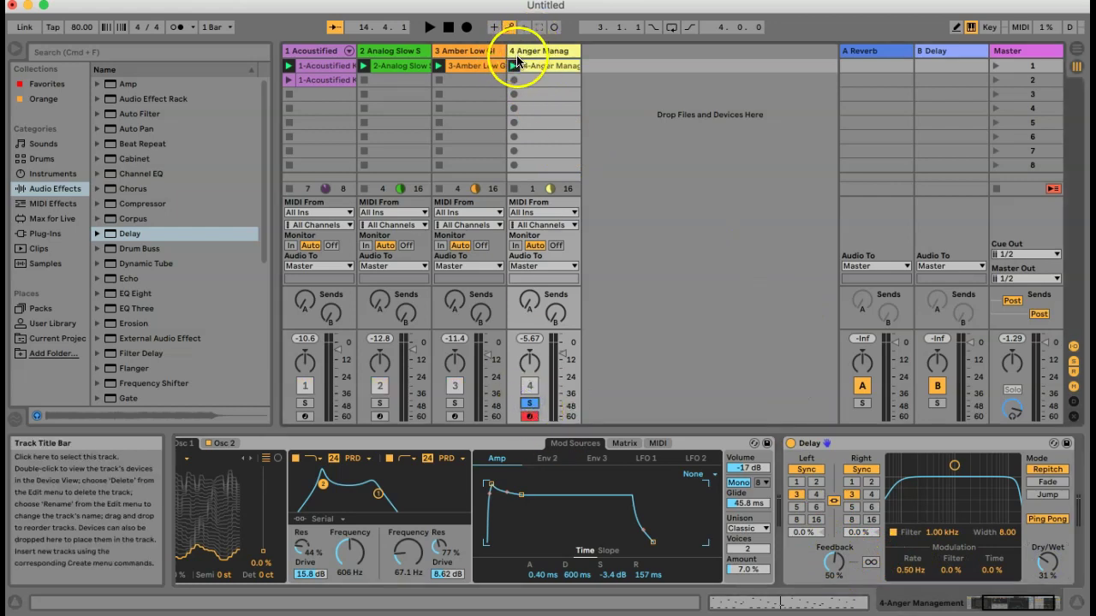
{"action": "left_click", "coordinate": [512, 65]}
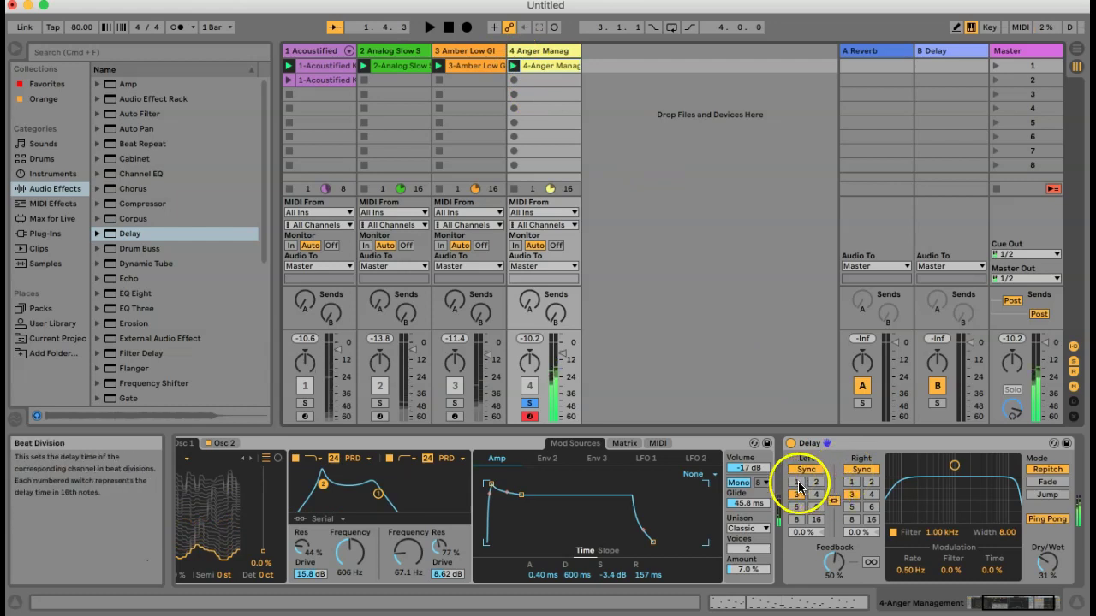
{"action": "left_click", "coordinate": [797, 483]}
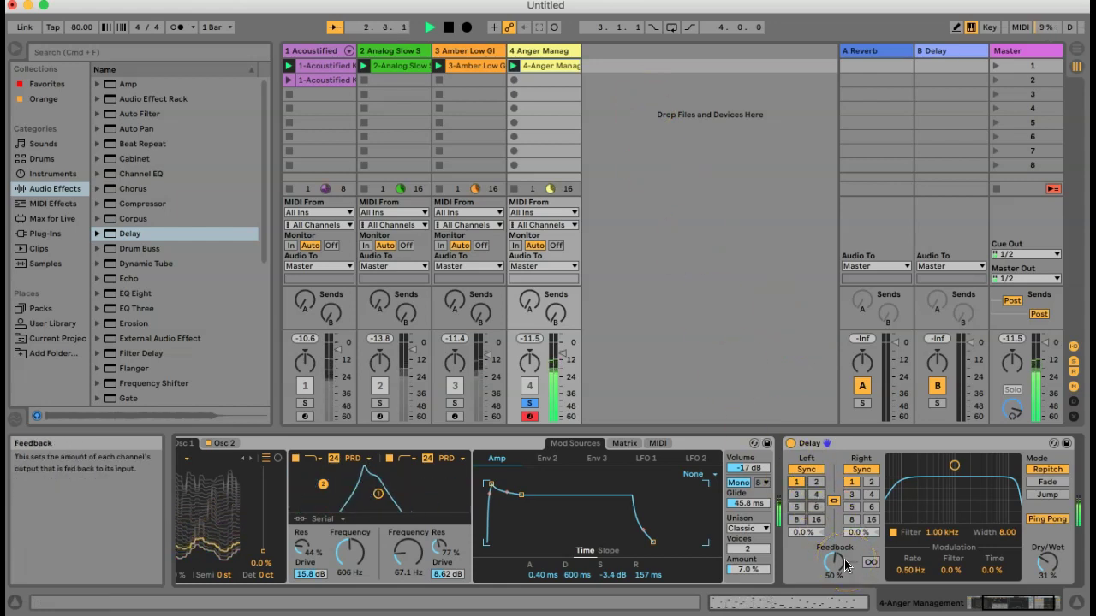
{"action": "left_click_drag", "start_coordinate": [953, 465], "coordinate": [968, 502]}
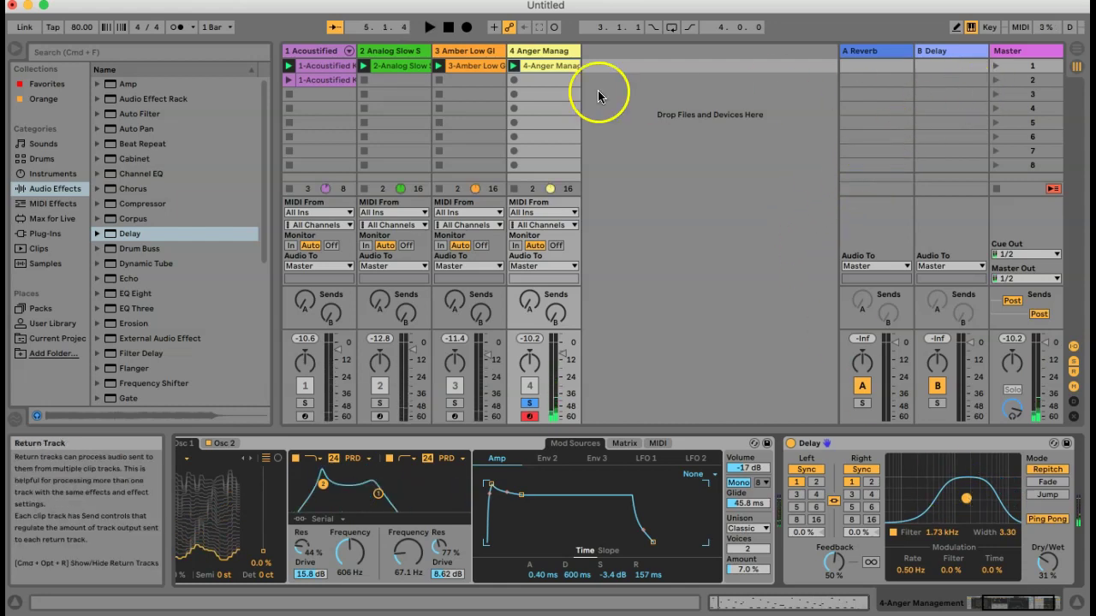
Show the devices of the drum, pad, Amber Low Glow and Anger Management tracks in turn.
{"action": "left_click", "coordinate": [299, 50]}
{"action": "left_click", "coordinate": [407, 52]}
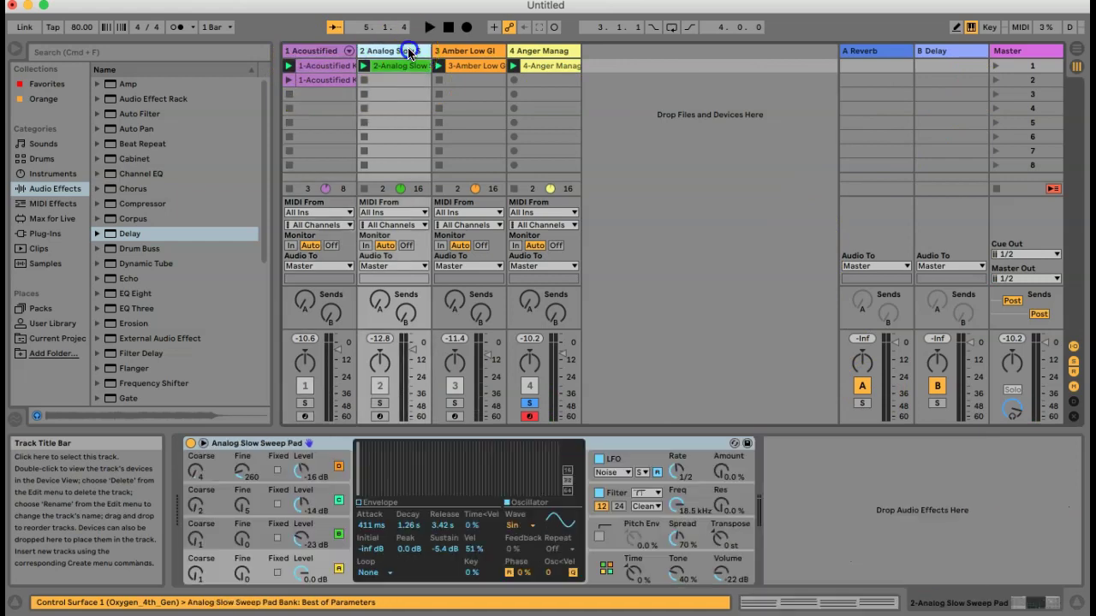
{"action": "left_click", "coordinate": [469, 51]}
{"action": "left_click", "coordinate": [535, 51]}
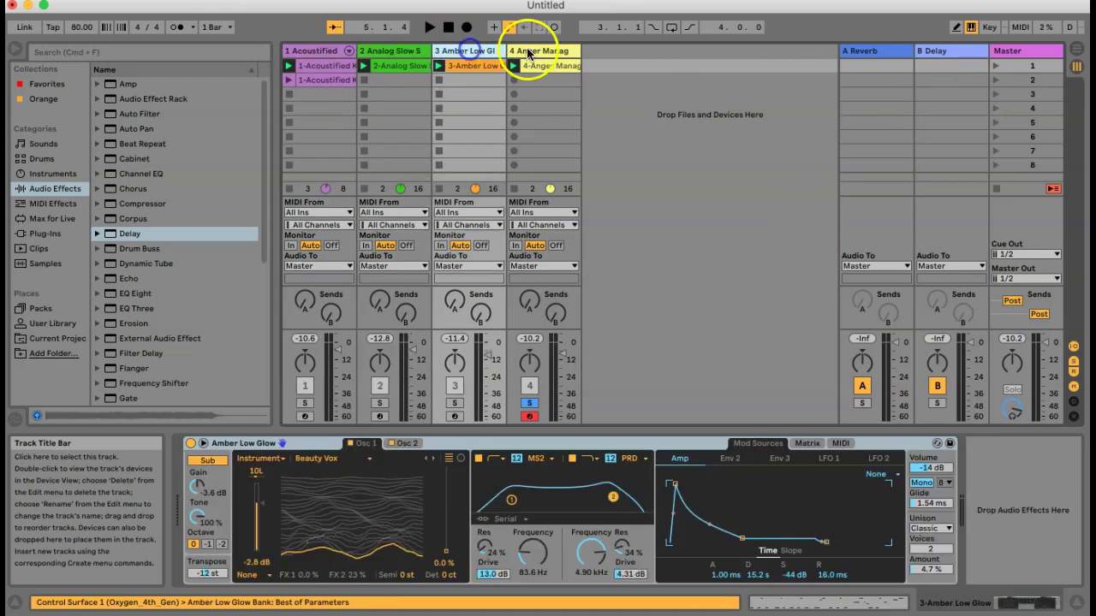
Launch scene 1 to play all four clips together, then stop playback.
{"action": "left_click", "coordinate": [995, 66]}
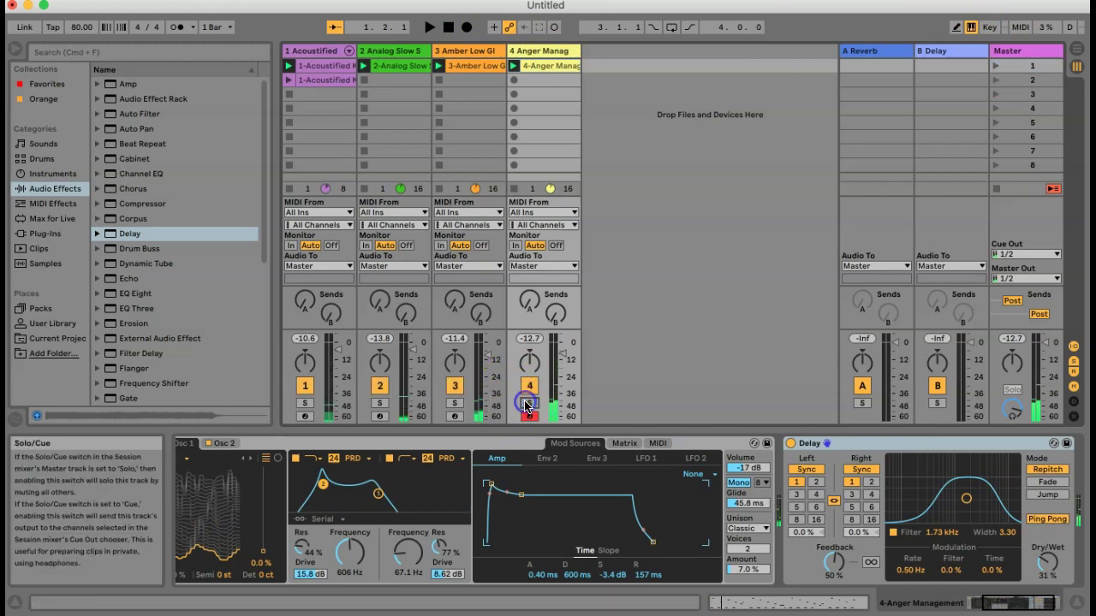
{"action": "left_click", "coordinate": [994, 67]}
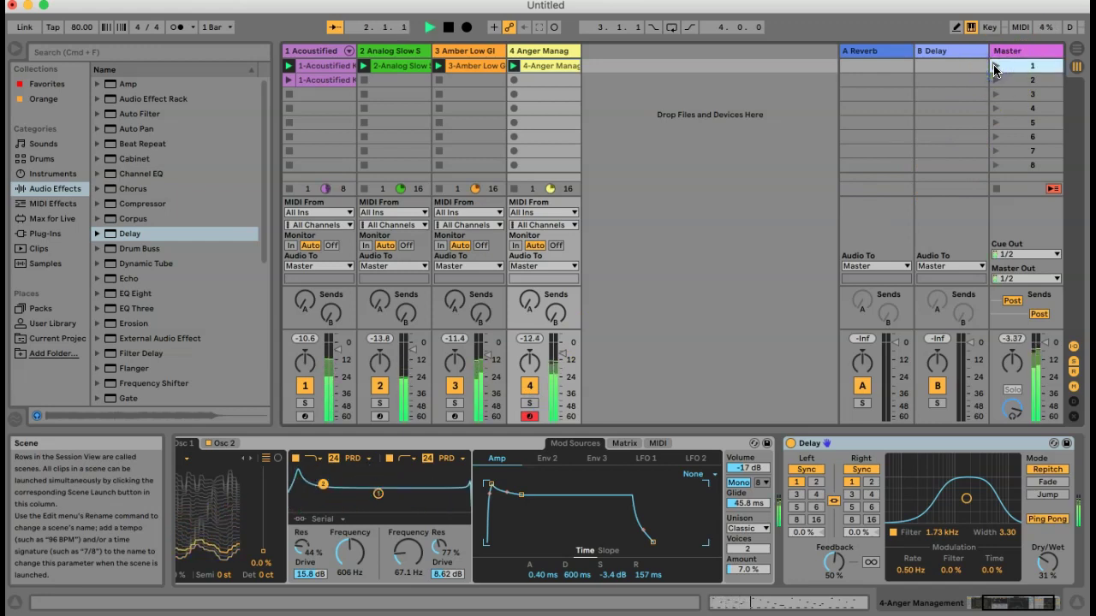
{"action": "key", "text": "space"}
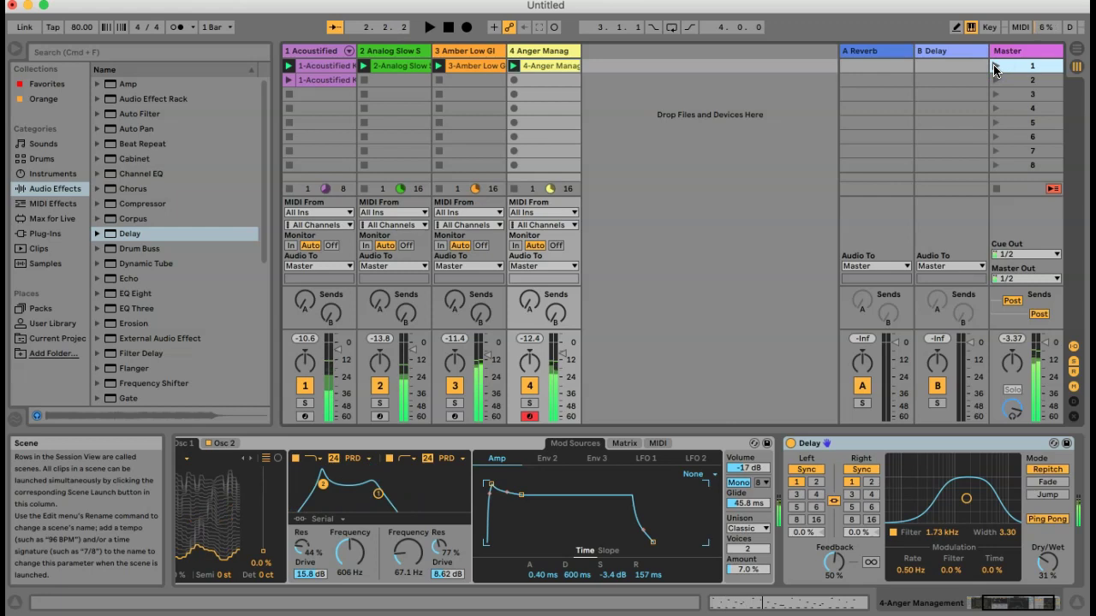
Stop all clips, then start the drum, Amber Low Glow, Analog Slow Sweep and Anger Management clips in turn.
{"action": "left_click", "coordinate": [996, 190]}
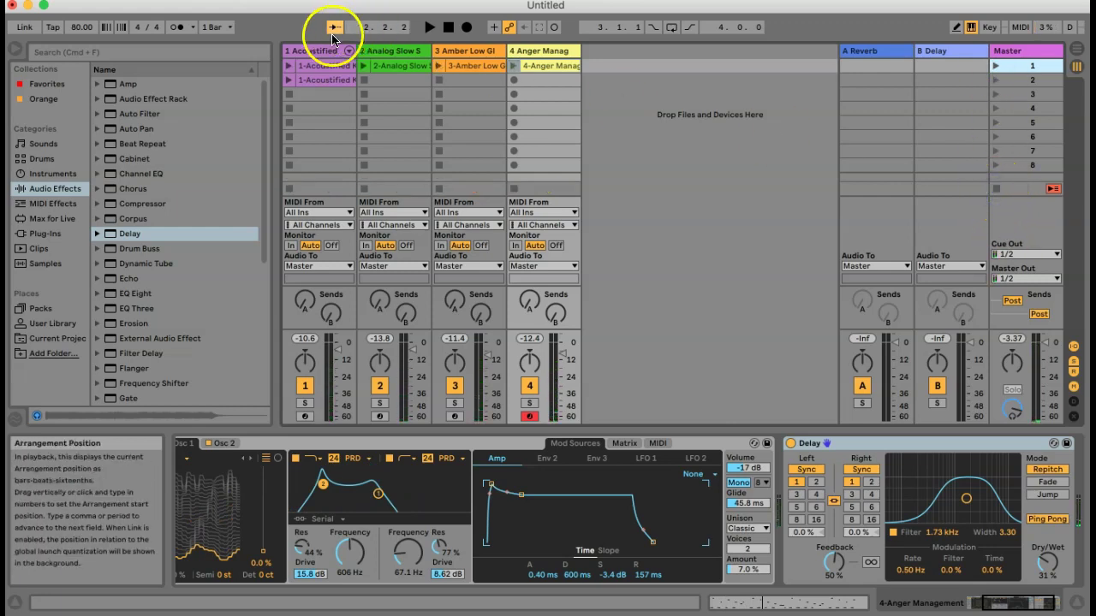
{"action": "left_click", "coordinate": [288, 68]}
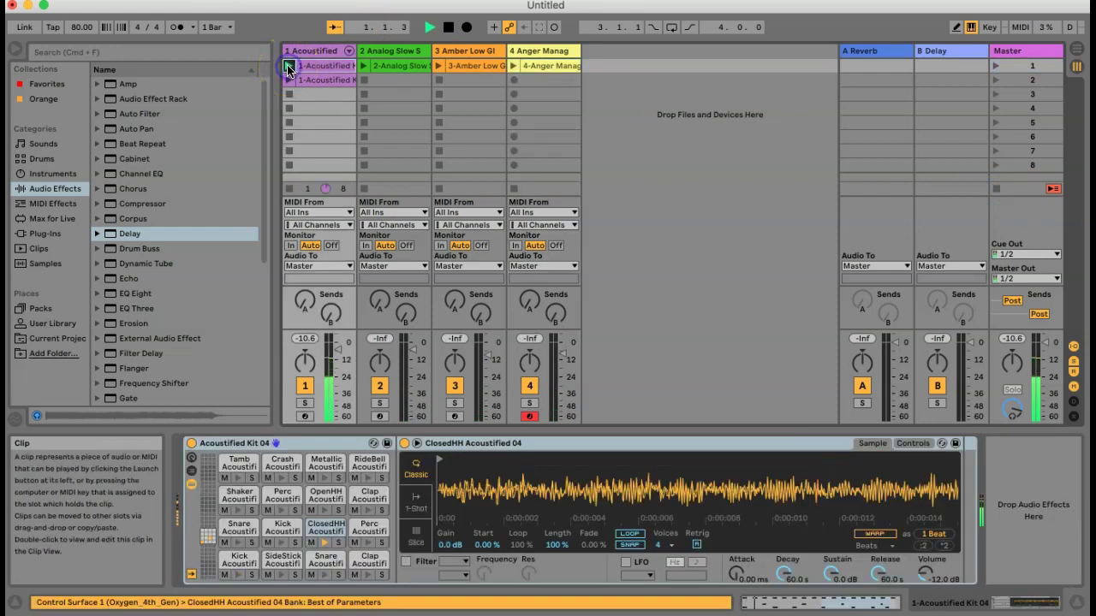
{"action": "left_click", "coordinate": [439, 67]}
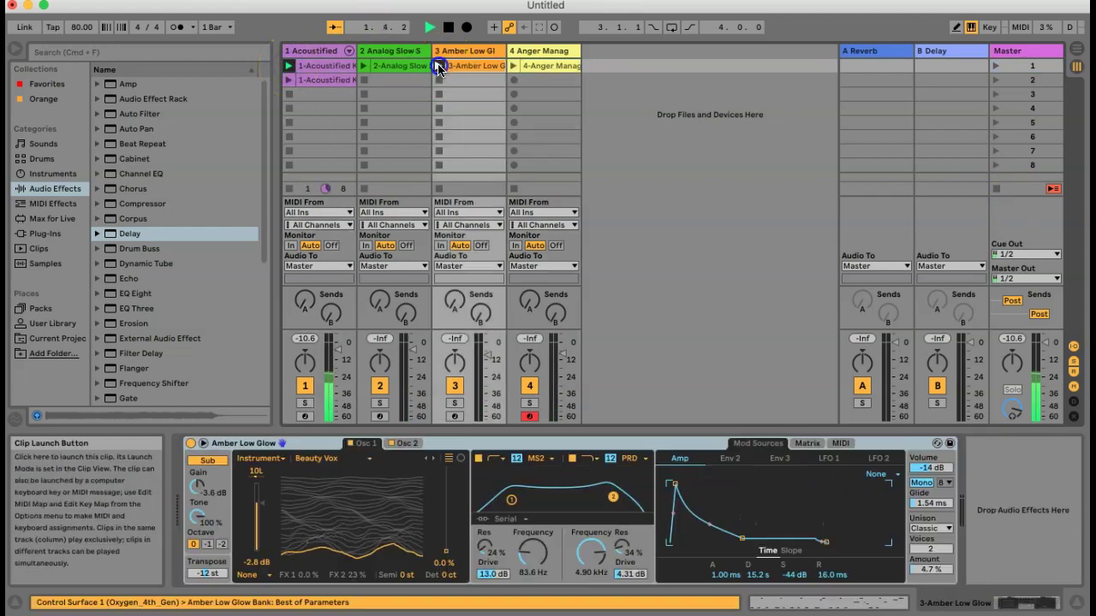
{"action": "left_click", "coordinate": [364, 67]}
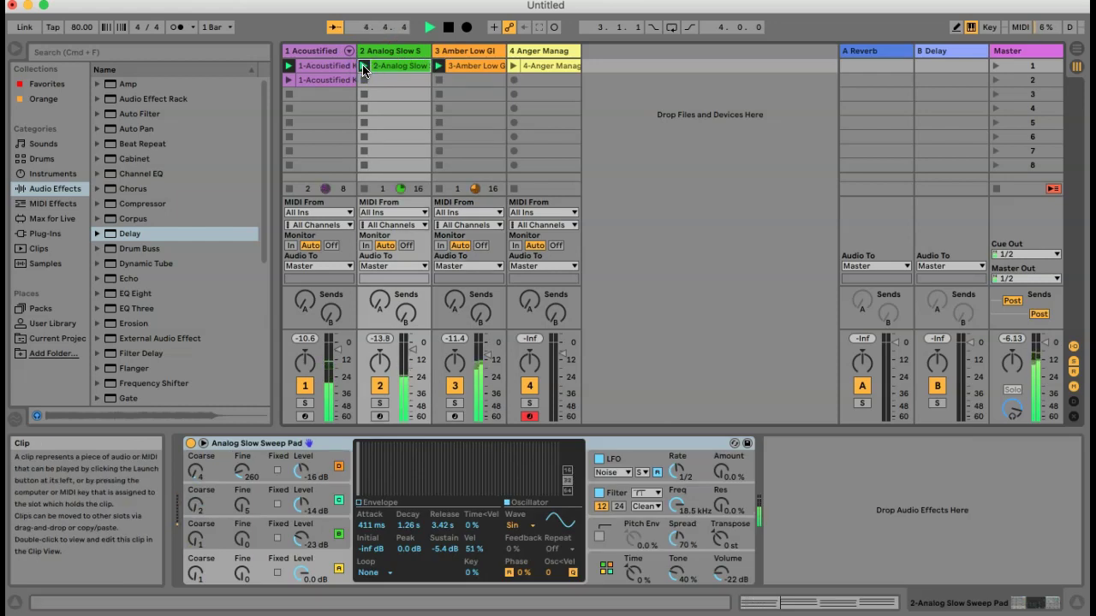
{"action": "left_click", "coordinate": [512, 66]}
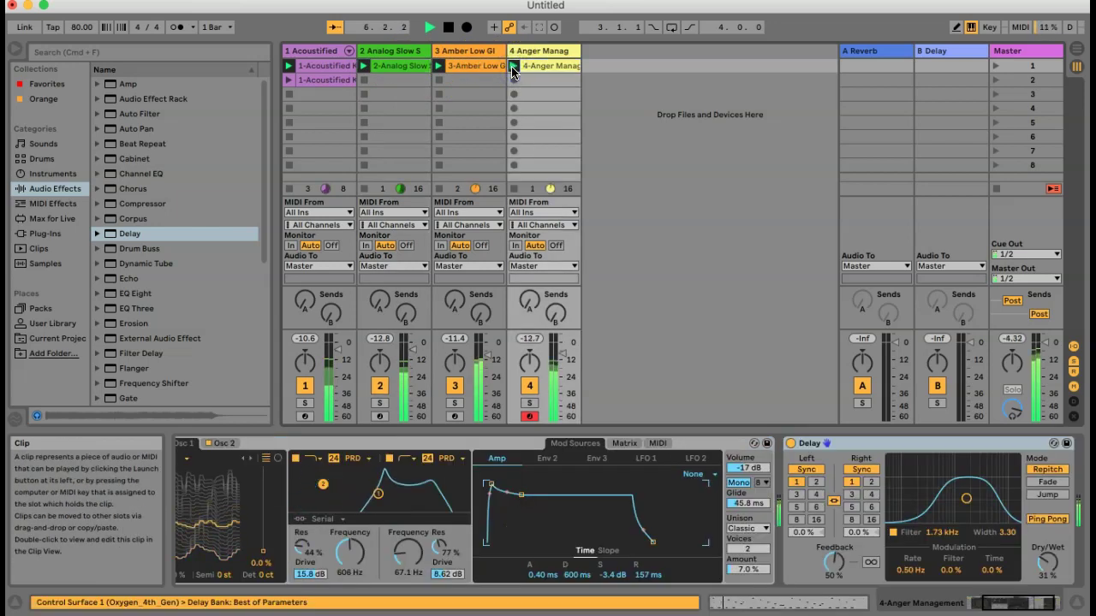
{"action": "left_click", "coordinate": [610, 95]}
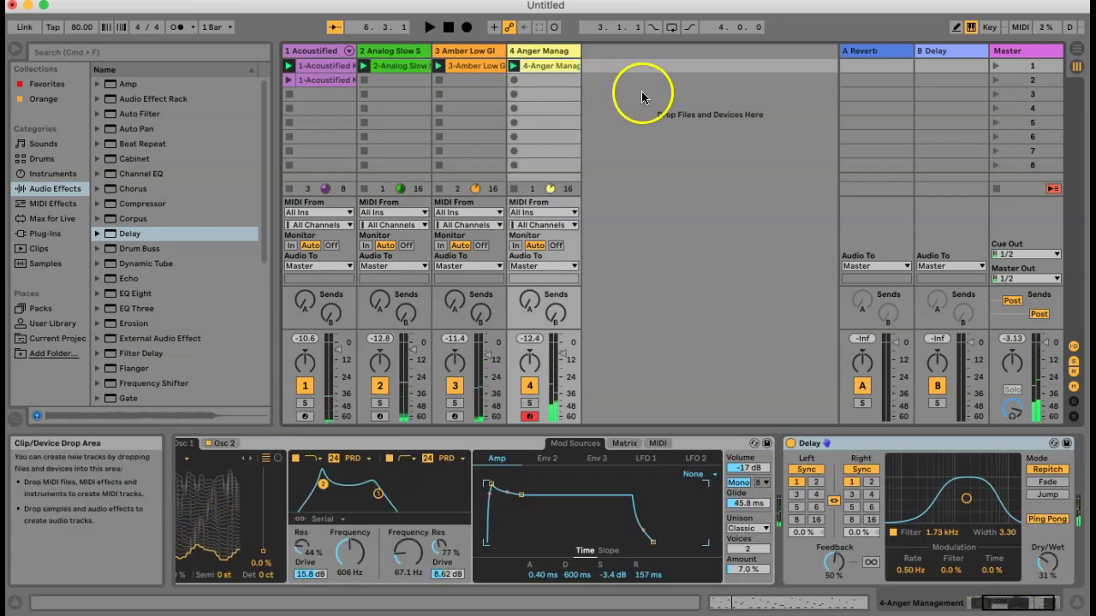